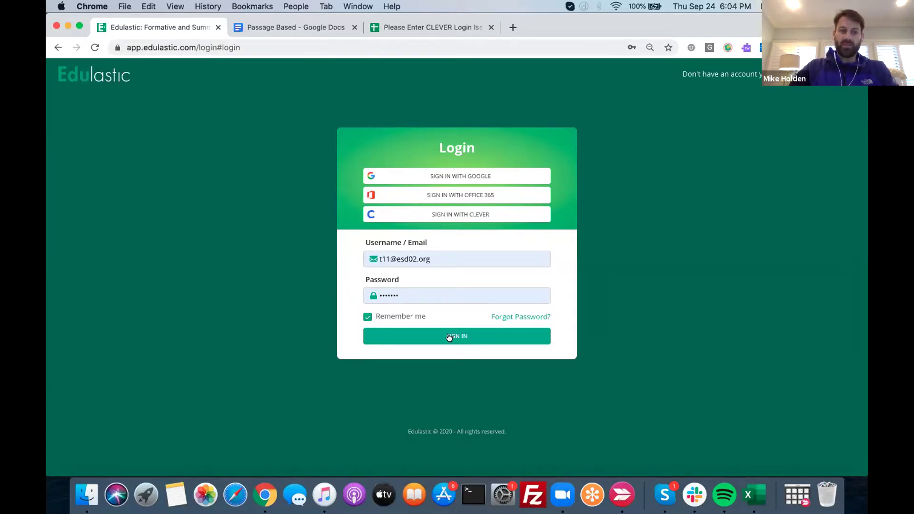
Sign in to the Edulastic teacher account and expand the main navigation menu
click(451, 336)
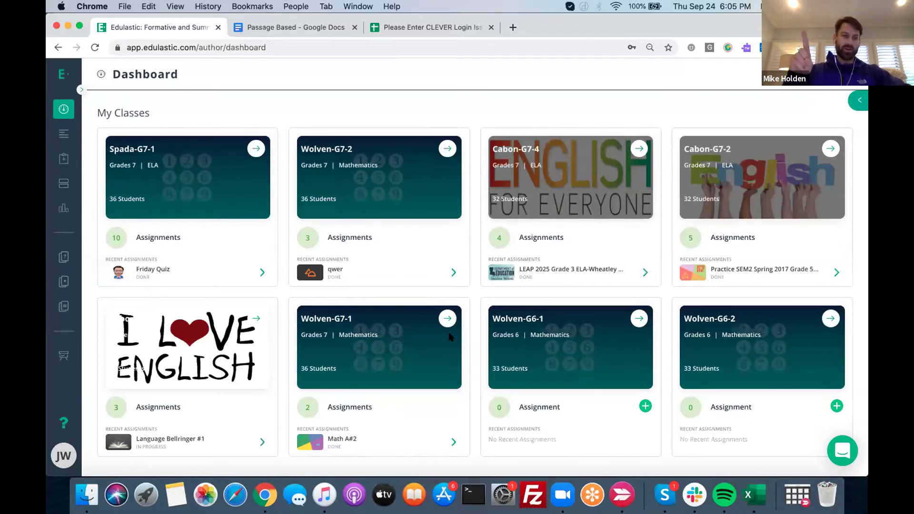
click(80, 87)
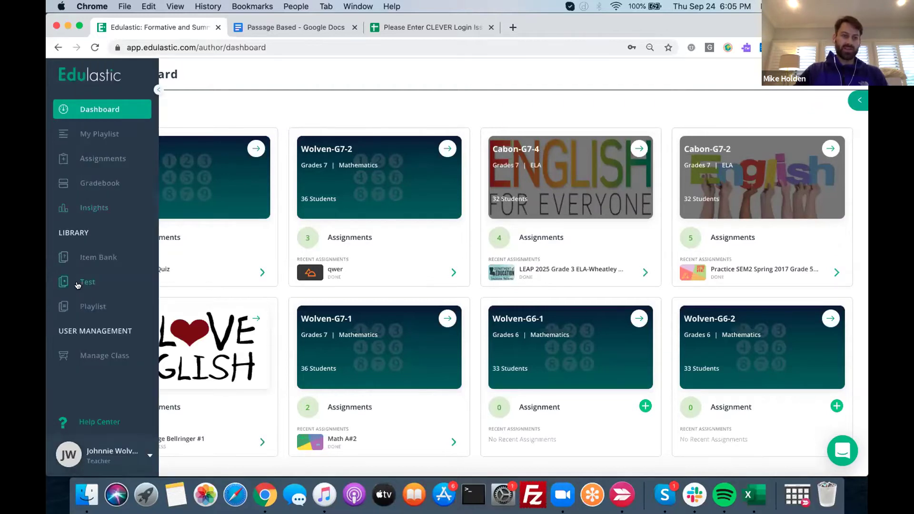
Create a new test from the Library and name it 'PD Demo'
click(77, 283)
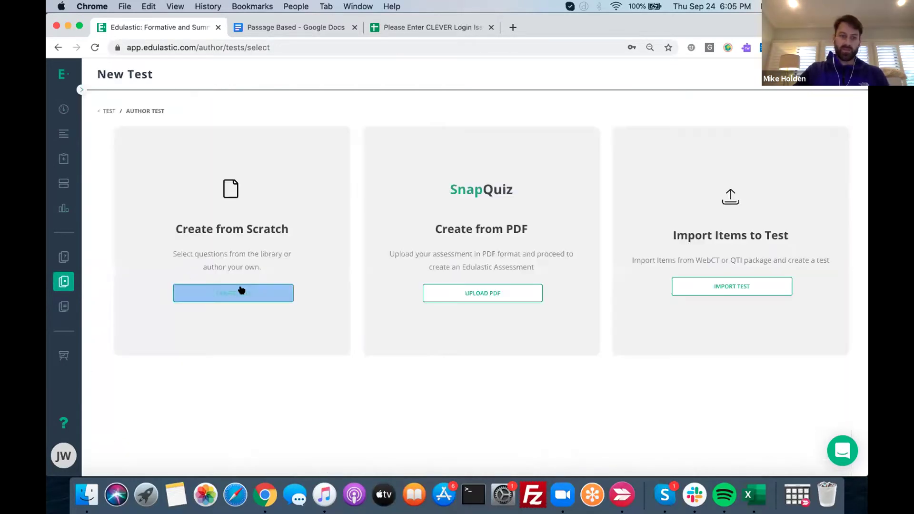
click(241, 290)
click(389, 270)
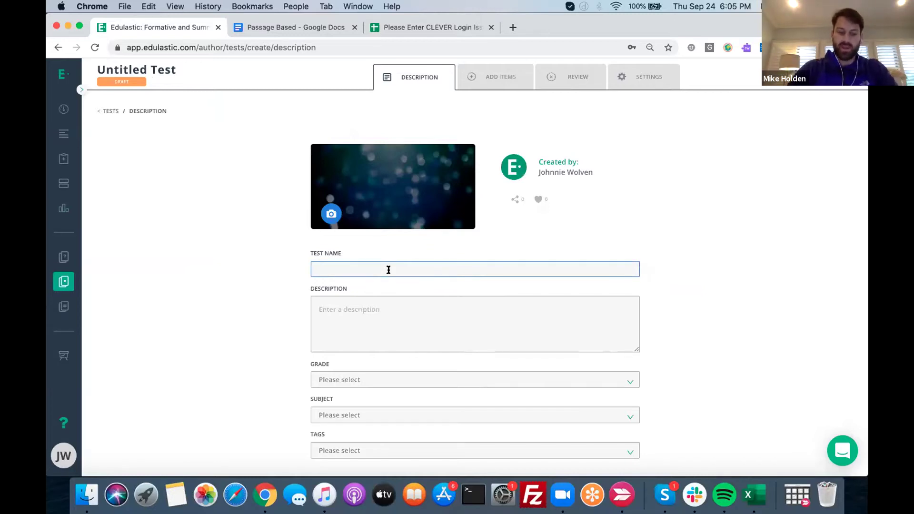
text(PD Demo)
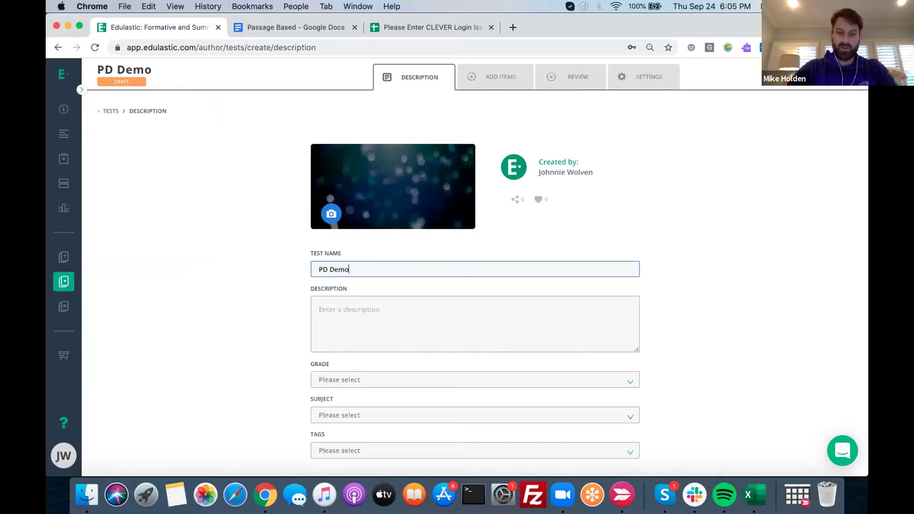
Set the test to Grade 7 and ELA, and bring up its item library
click(349, 379)
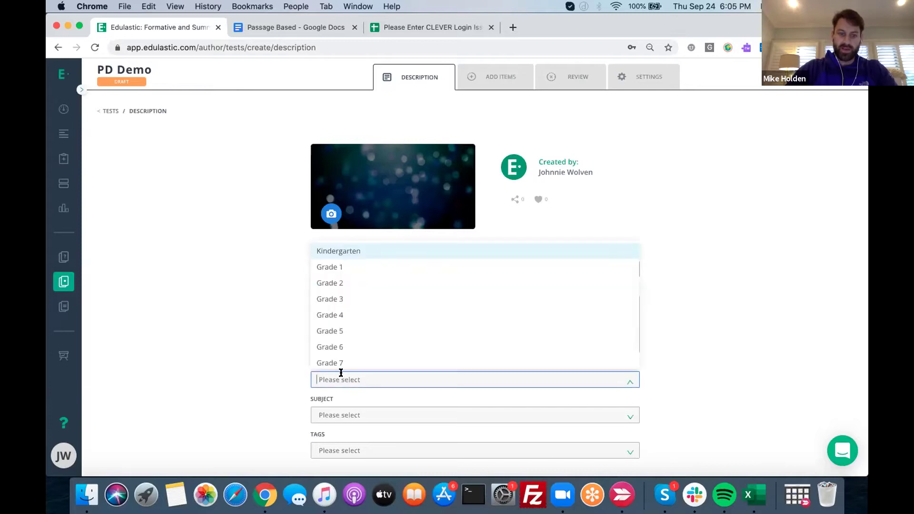
click(342, 371)
click(336, 374)
click(343, 362)
click(337, 417)
click(329, 332)
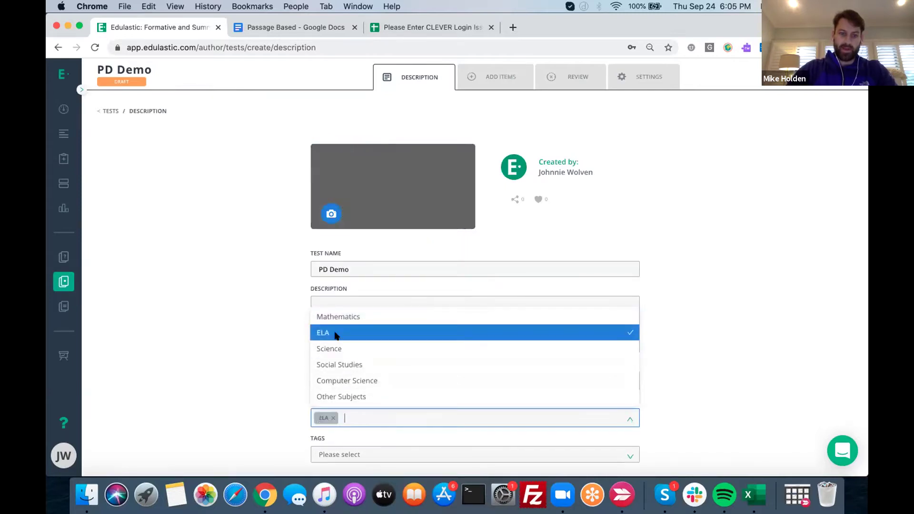
click(506, 81)
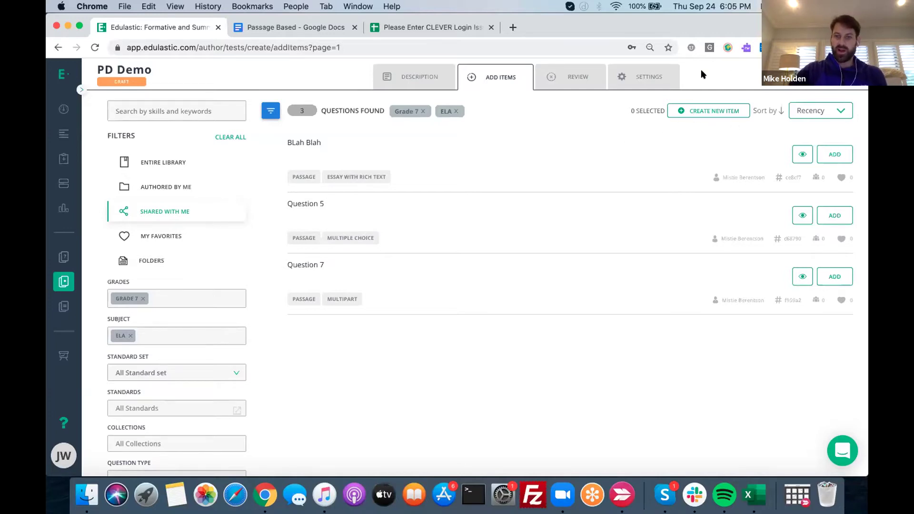
Create a new Passage with Questions item
click(708, 111)
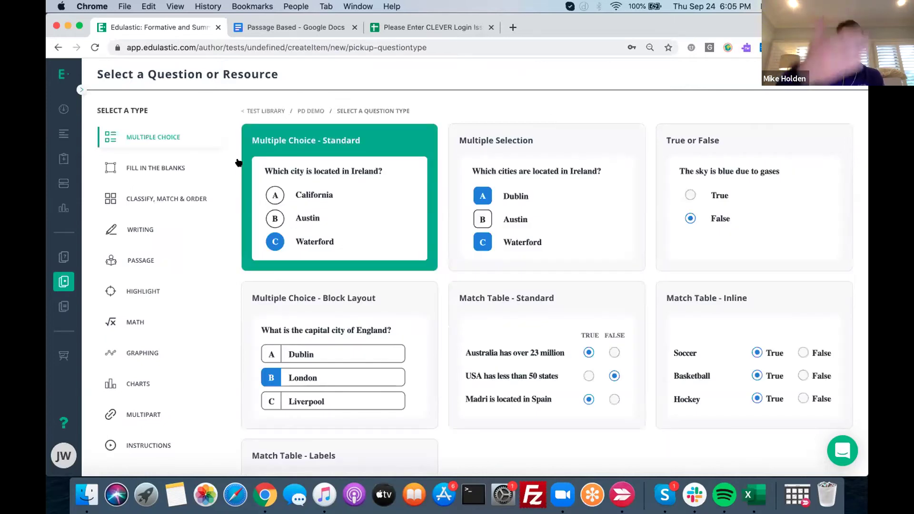
click(134, 259)
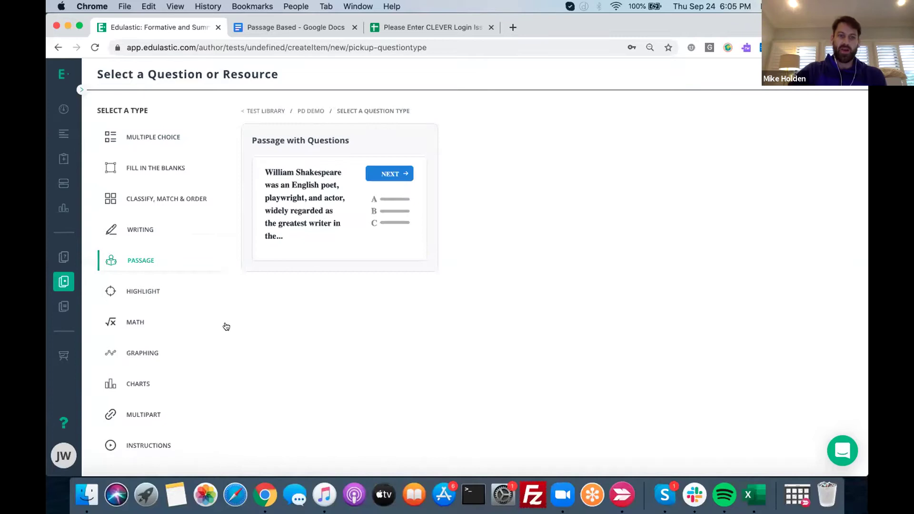
click(323, 191)
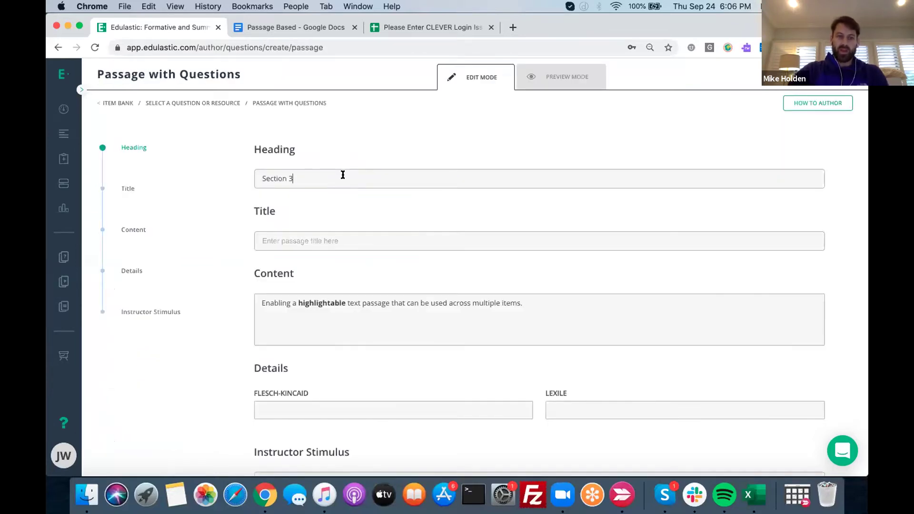
Replace the heading 'Section 3' with 'TTH' and title the passage '38 Years Old'
triple_click(343, 175)
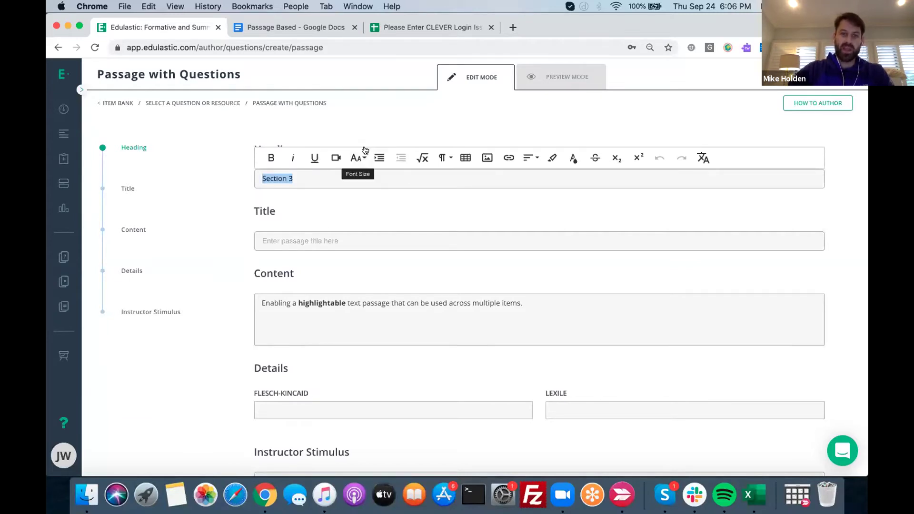
click(308, 180)
triple_click(307, 180)
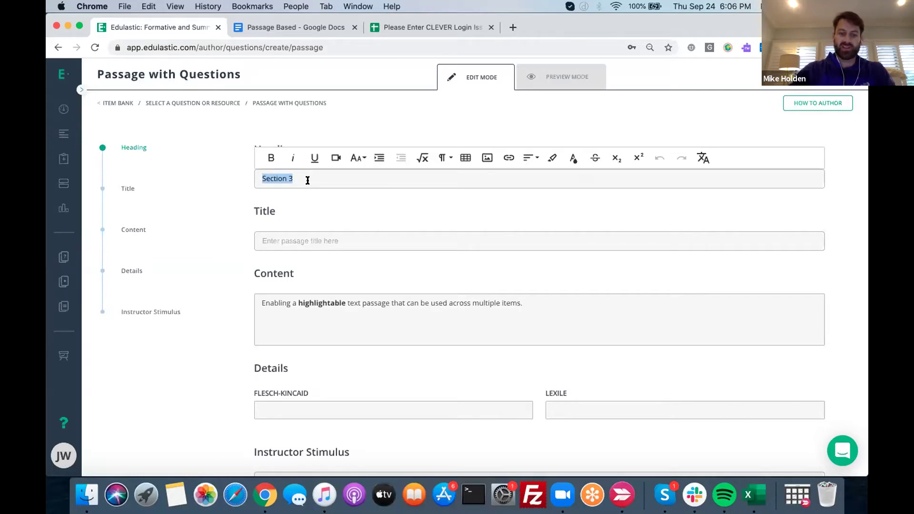
text(TTH)
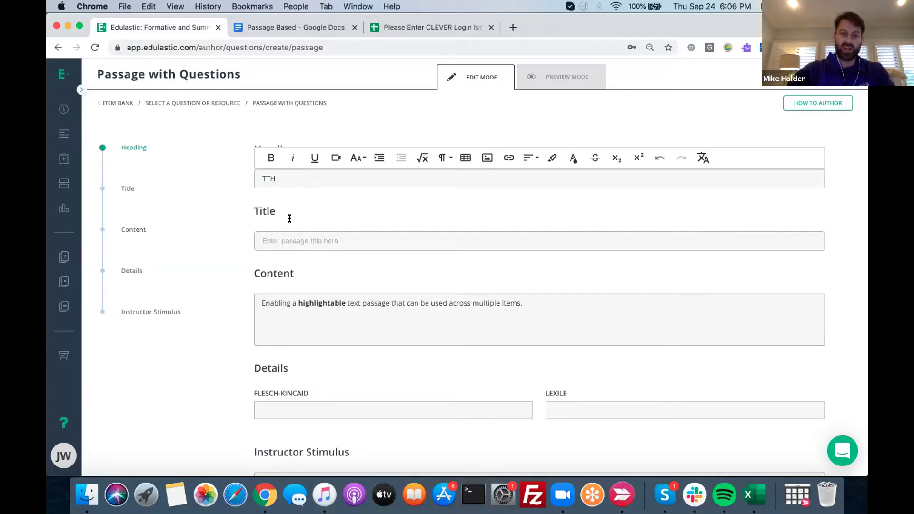
click(281, 235)
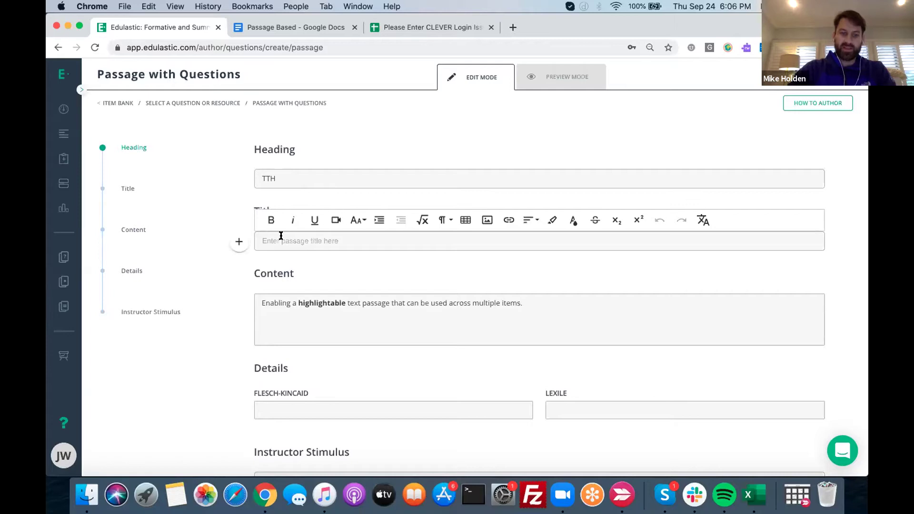
text(38 Yeatr)
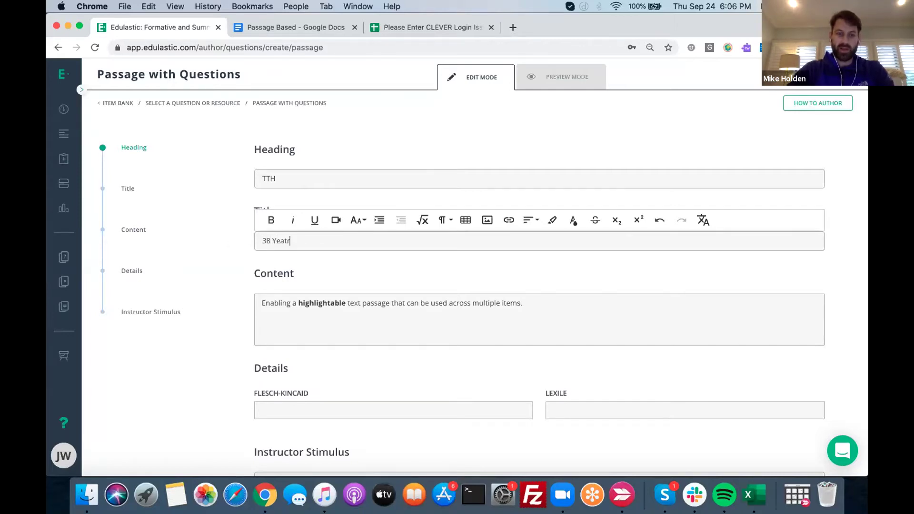
key(BackSpace)
key(BackSpace)
text(rs Old)
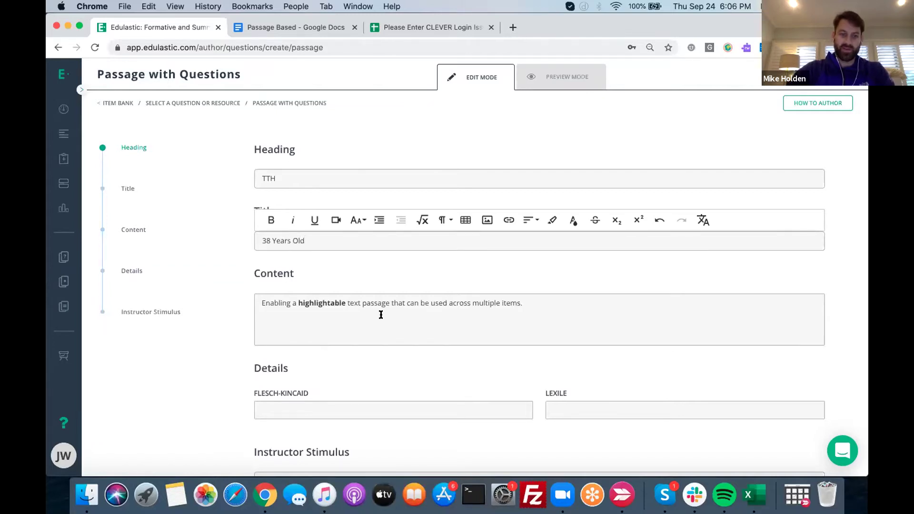
Clear the sample passage content and switch to the 'Passage Based' Google Doc
click(541, 301)
key(ctrl+a)
key(BackSpace)
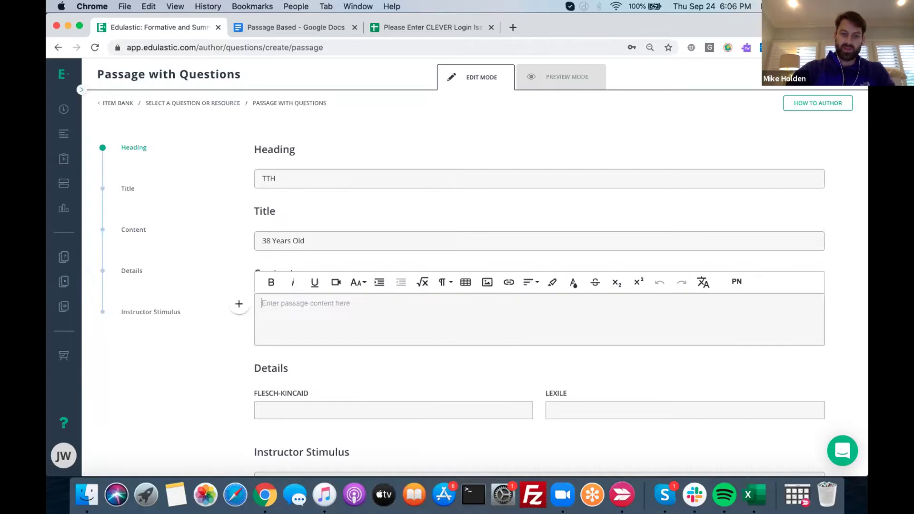
click(277, 26)
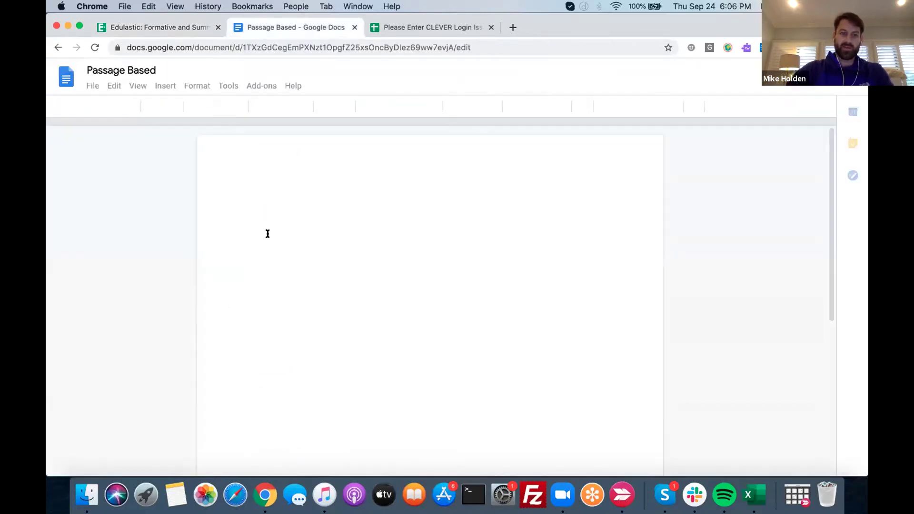
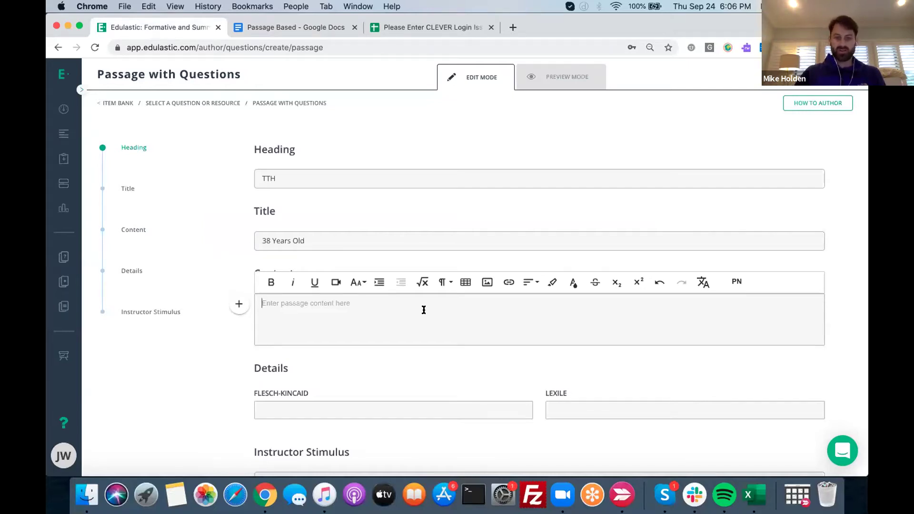
Paste the song lyrics into the '38 Years Old' passage, preview it, and save it
click(424, 309)
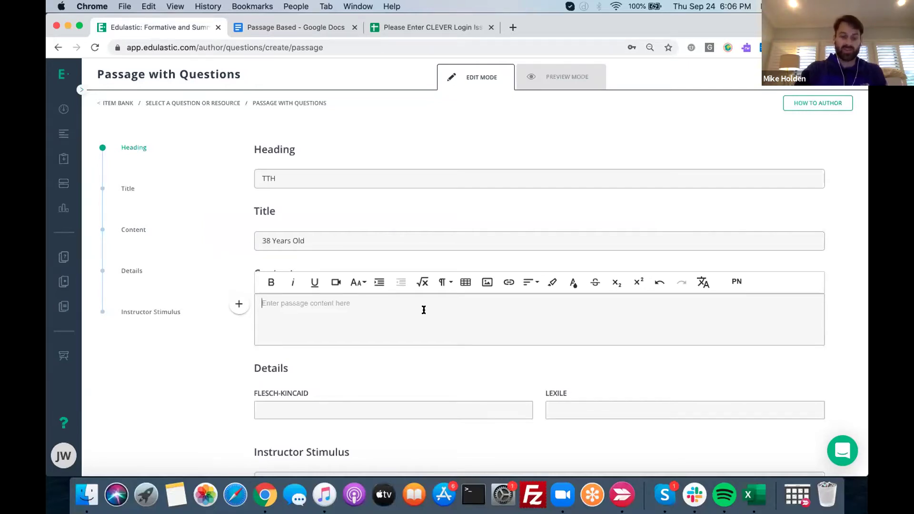
key(super+v)
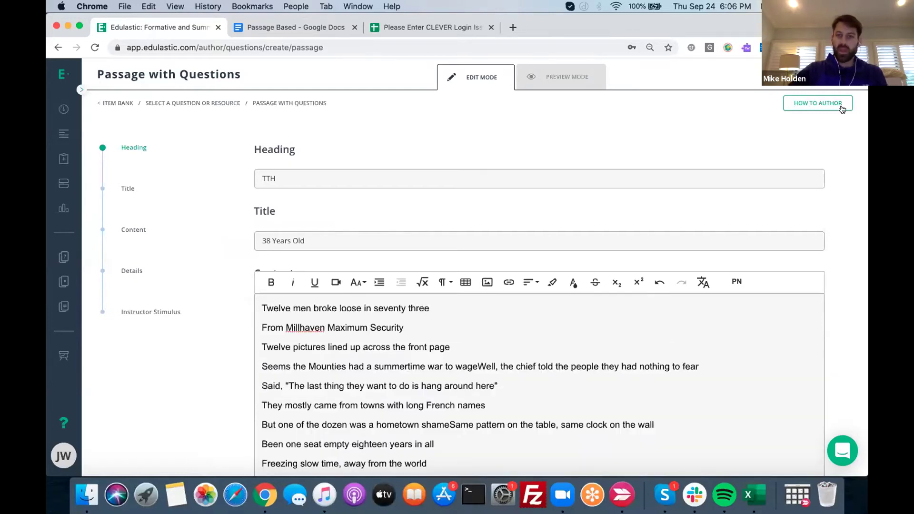
click(577, 78)
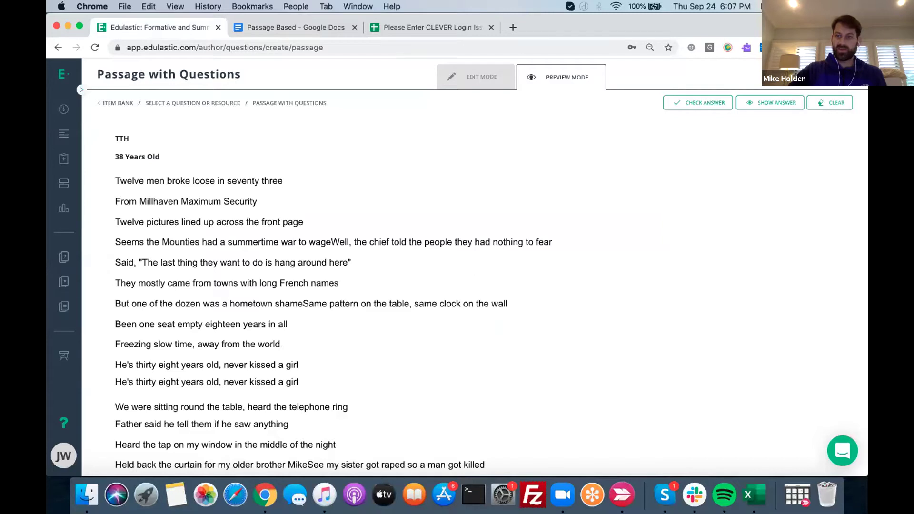
click(748, 79)
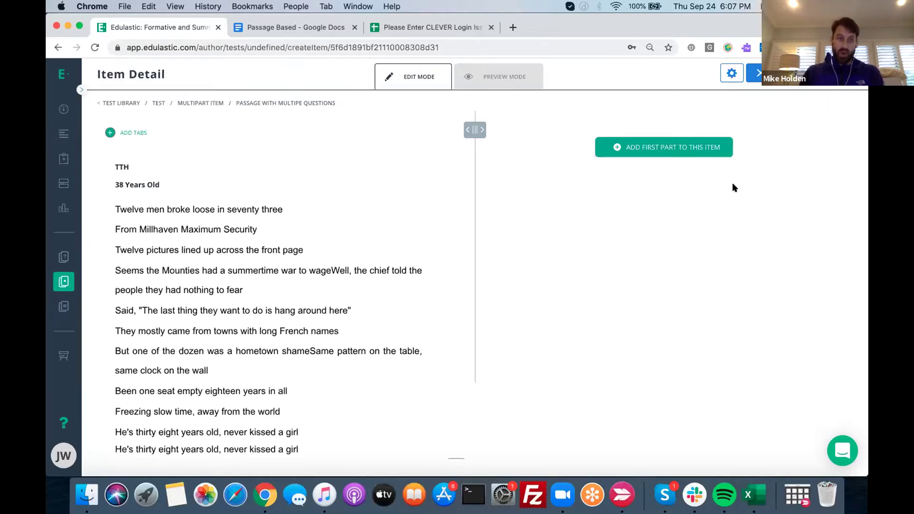
Add a Multiple Choice – Standard first part asking 'From which prison did these men escape?'
click(649, 147)
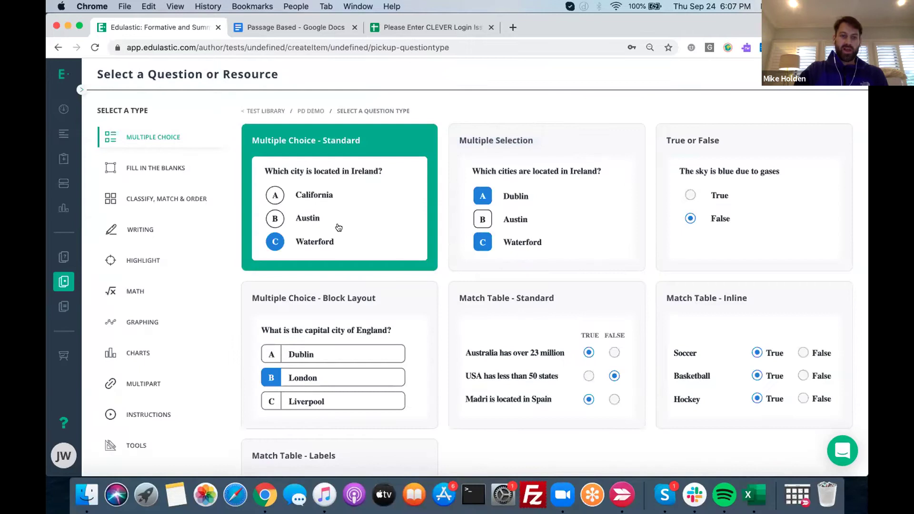
click(338, 227)
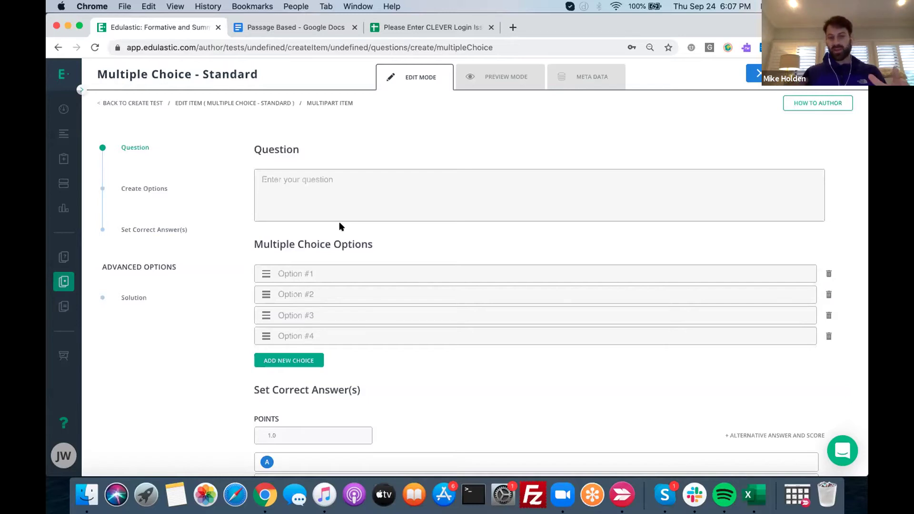
click(307, 179)
click(308, 180)
text(From whoi)
key(BackSpace)
key(BackSpace)
text(ich prison )
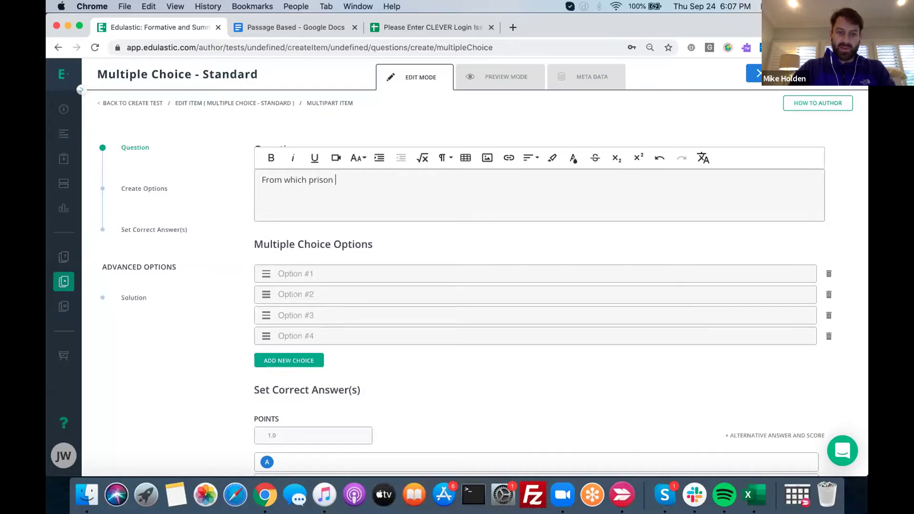
text(did these men escape?)
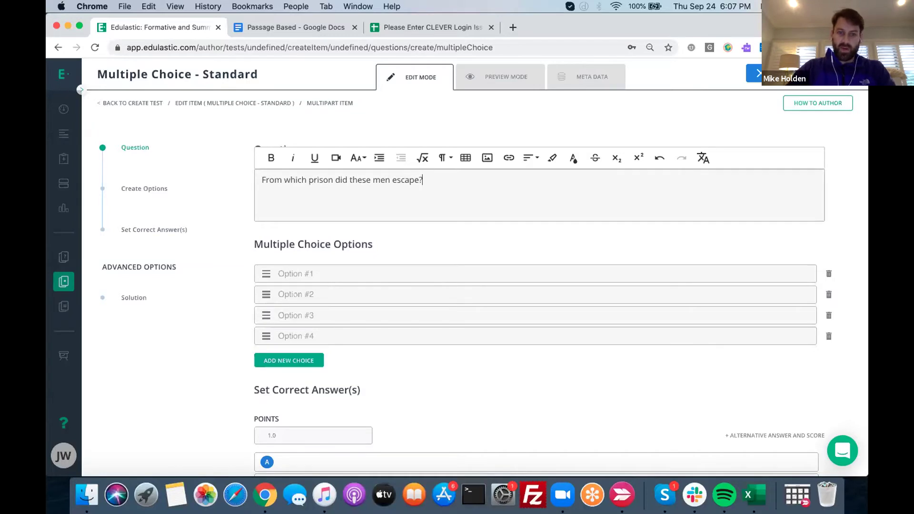
Fill the four choices with Millhaven, Shawshank, Sing Sing and Alcatraz
click(300, 273)
text(M)
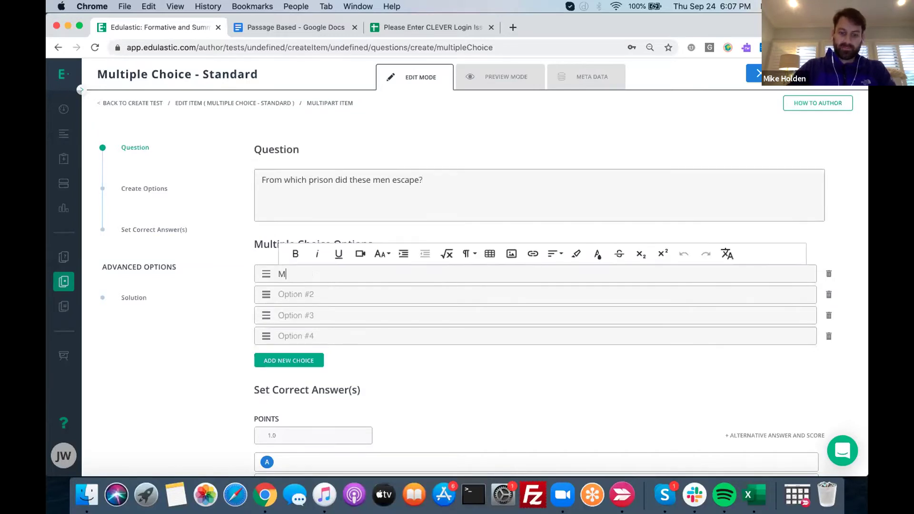
text(illhaven)
click(314, 294)
text(Sha)
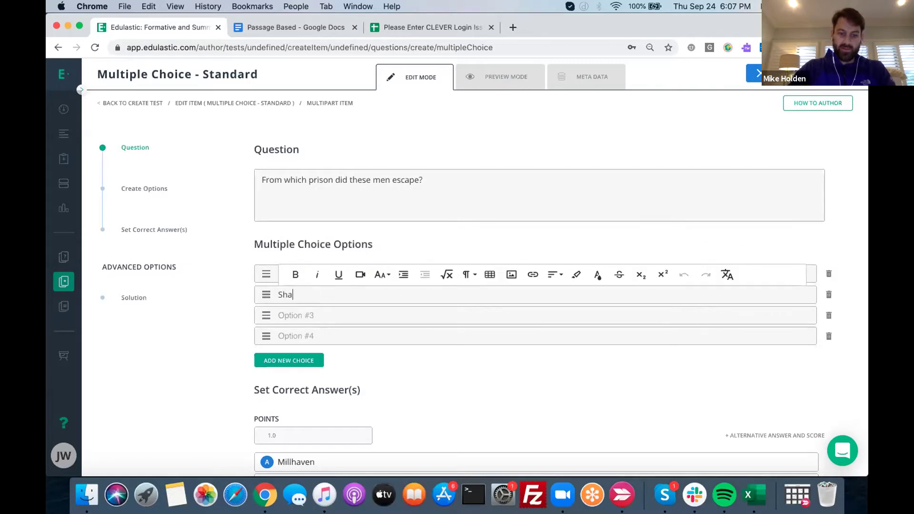
text(wshank)
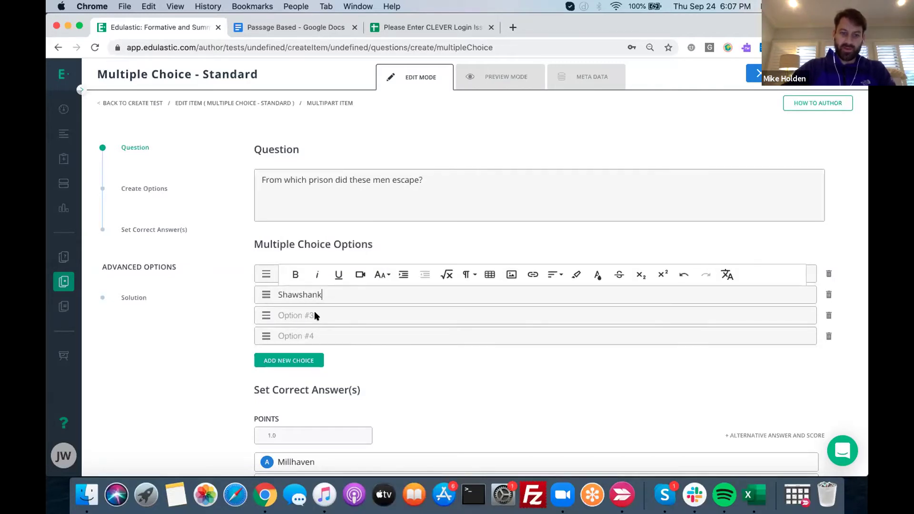
click(321, 311)
text(Sing Sing)
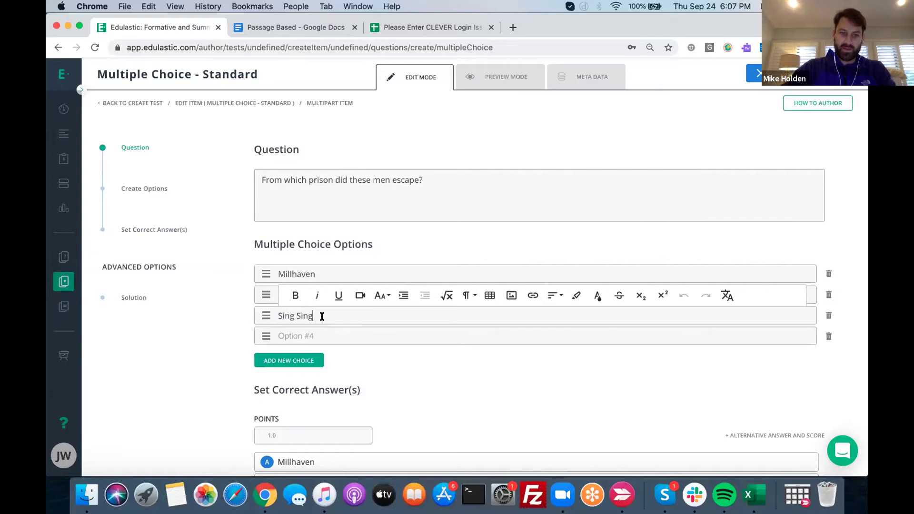
click(334, 335)
text(Alcatra)
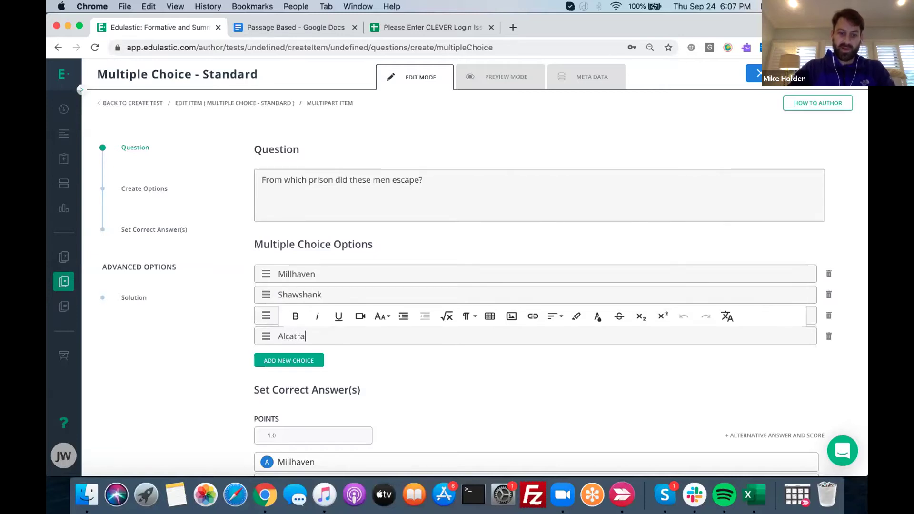
text(z)
click(578, 79)
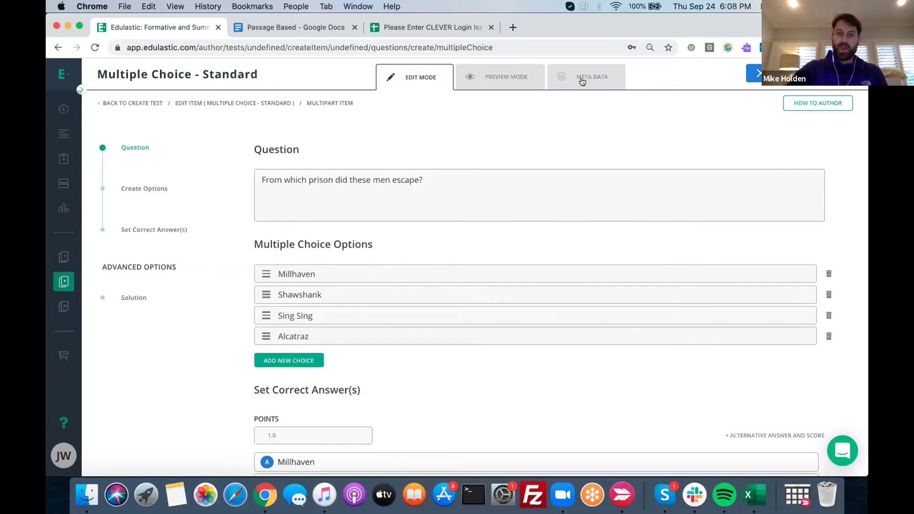
Tag the prison question with ELA - Common Core standard CCRA.L.1 and save it
click(452, 153)
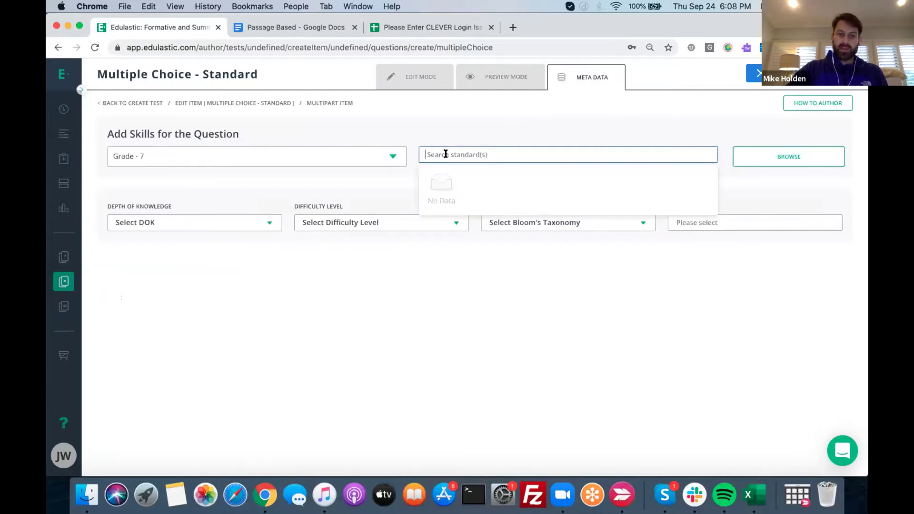
click(392, 158)
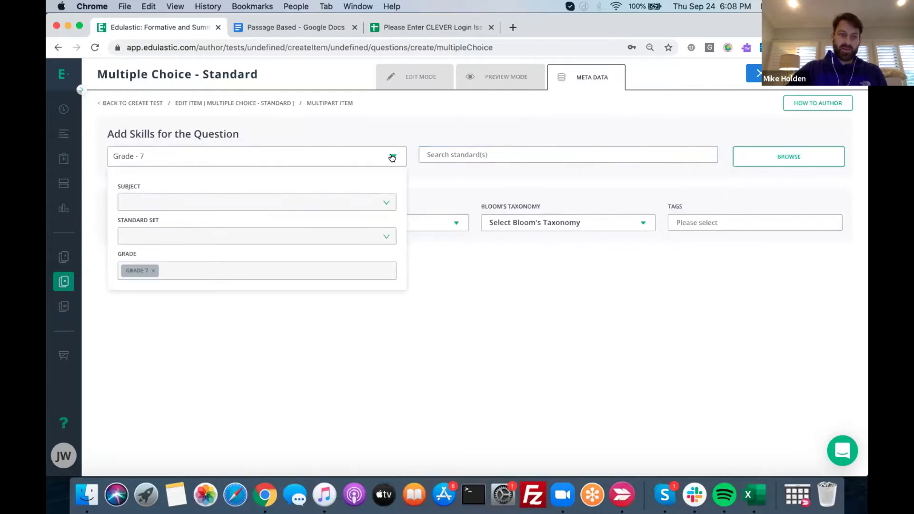
click(352, 233)
click(372, 202)
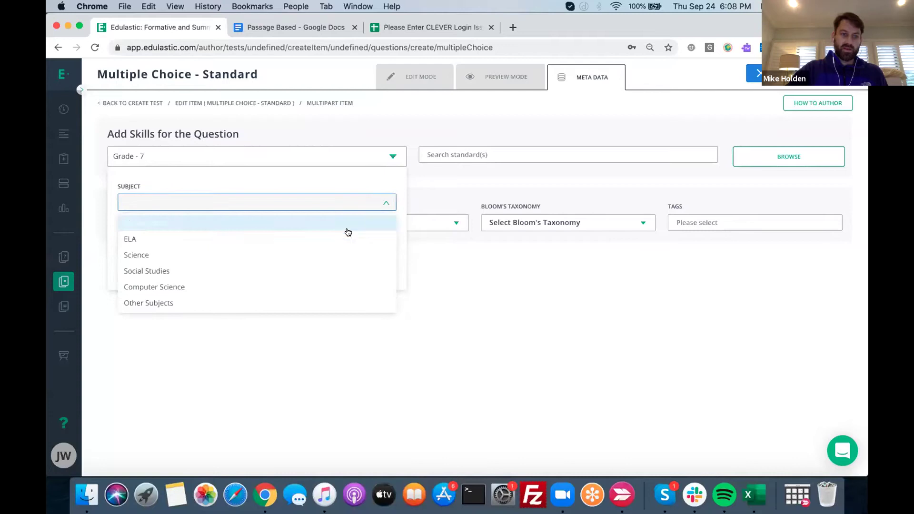
click(354, 234)
click(373, 236)
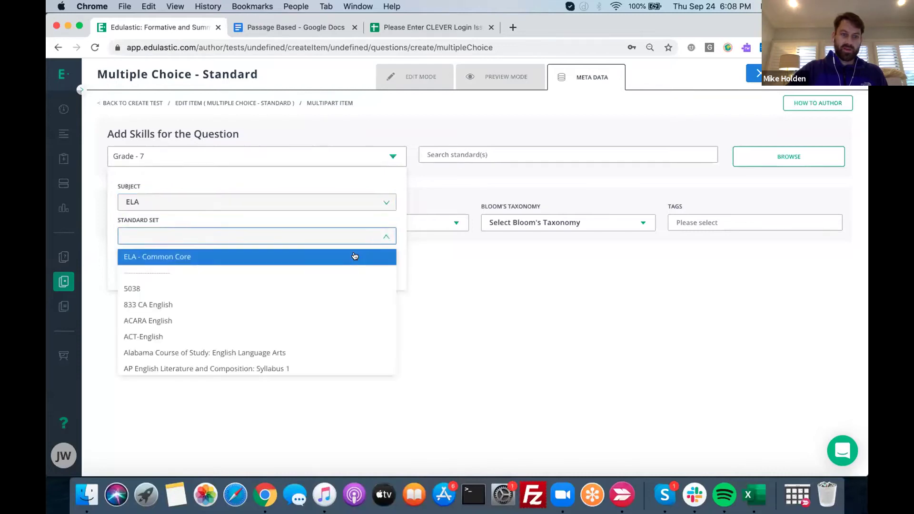
click(468, 152)
click(468, 192)
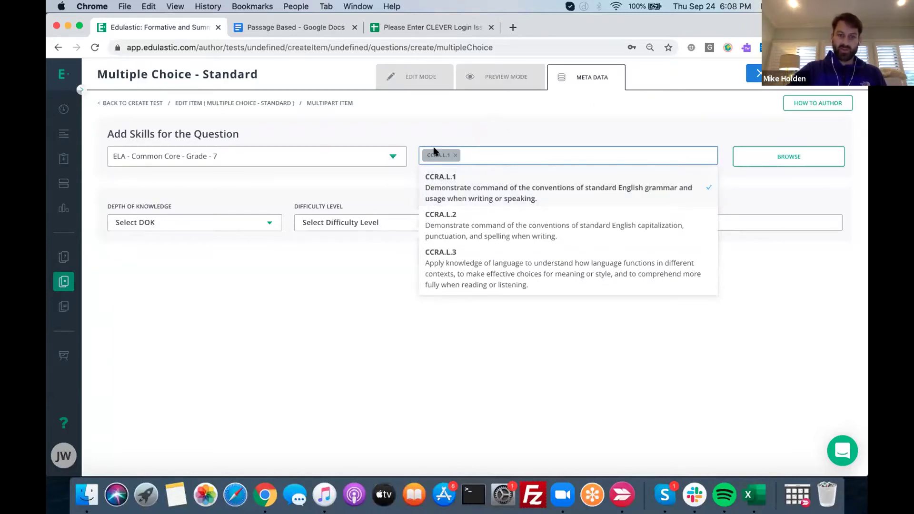
click(568, 129)
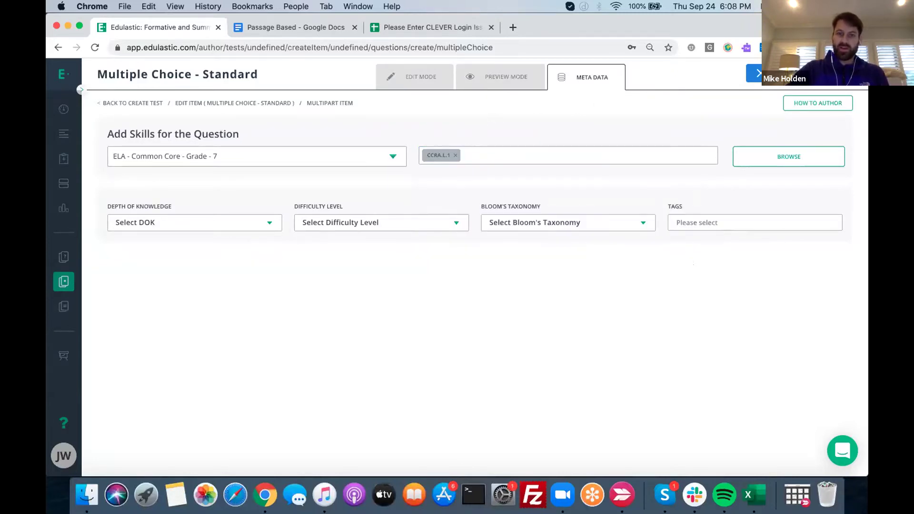
click(829, 73)
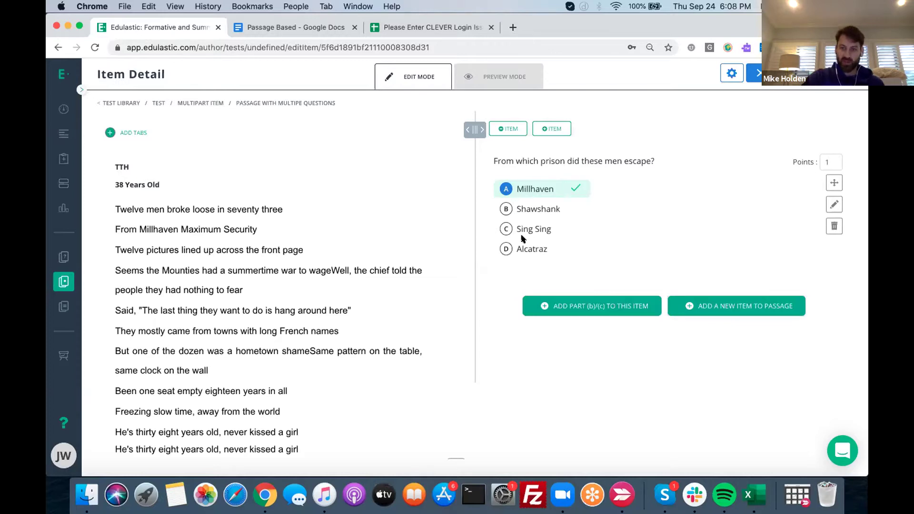
Prefix the prison question with 'Q1' and save it
click(833, 204)
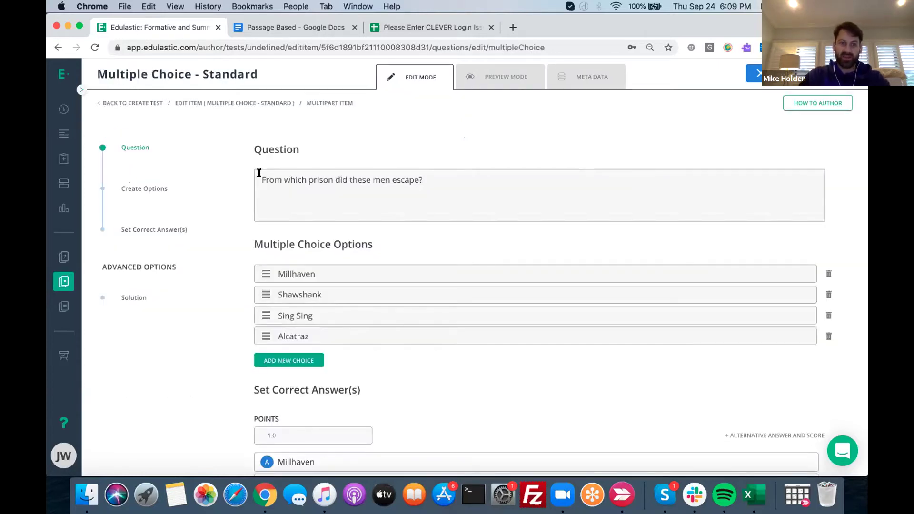
click(259, 190)
text(Q1)
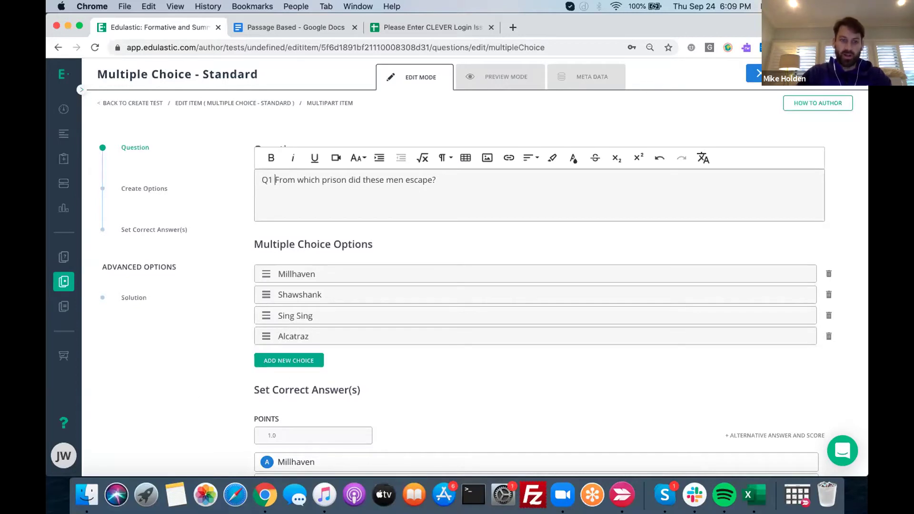
click(725, 109)
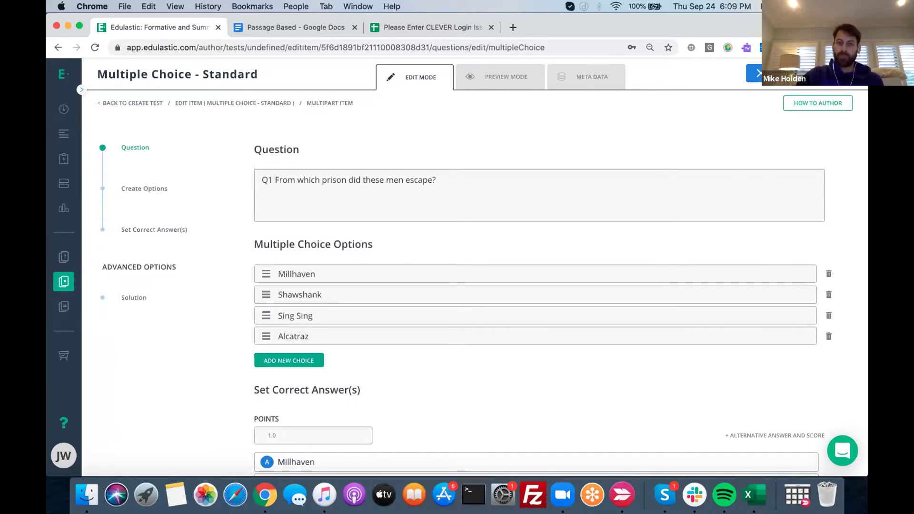
click(754, 74)
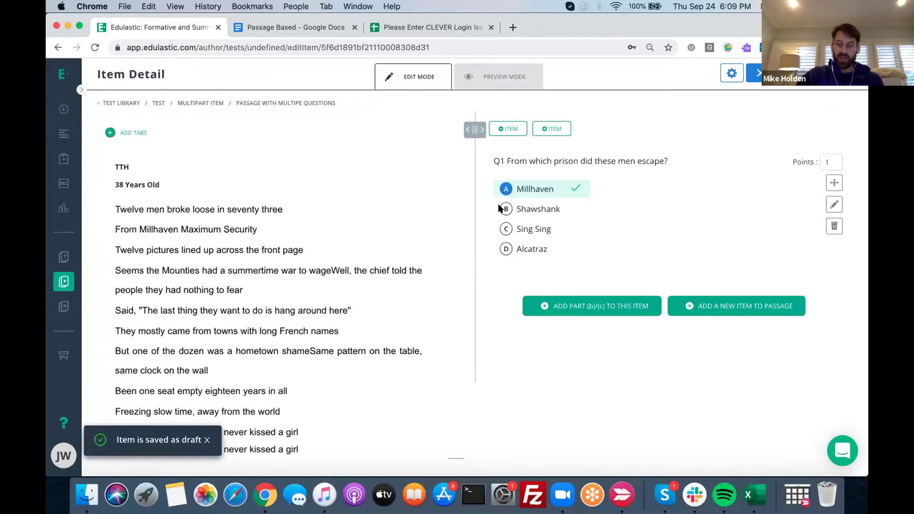
Add a second item to the passage and compare items 1 and 2
click(731, 305)
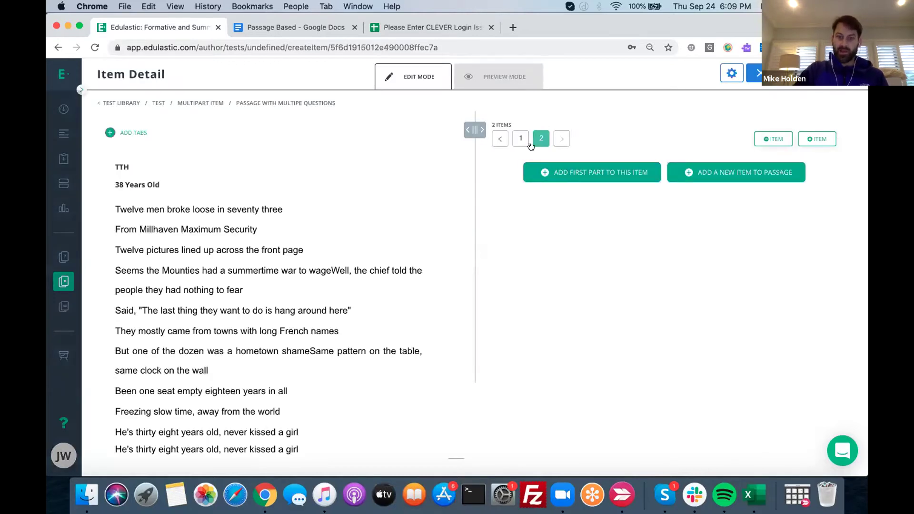
click(519, 138)
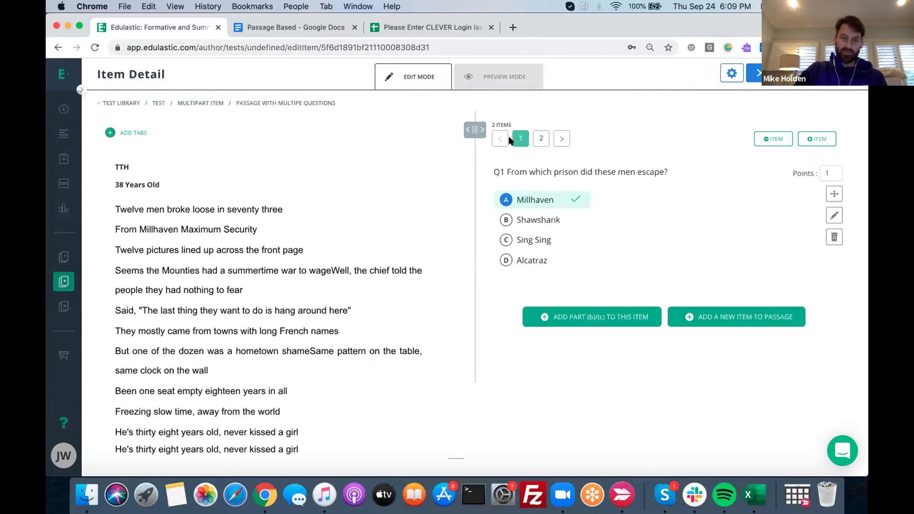
click(540, 138)
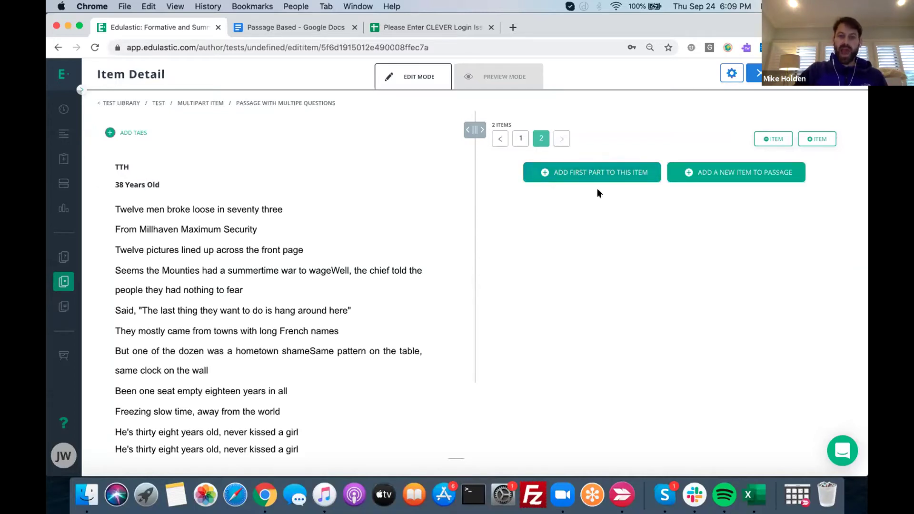
click(578, 172)
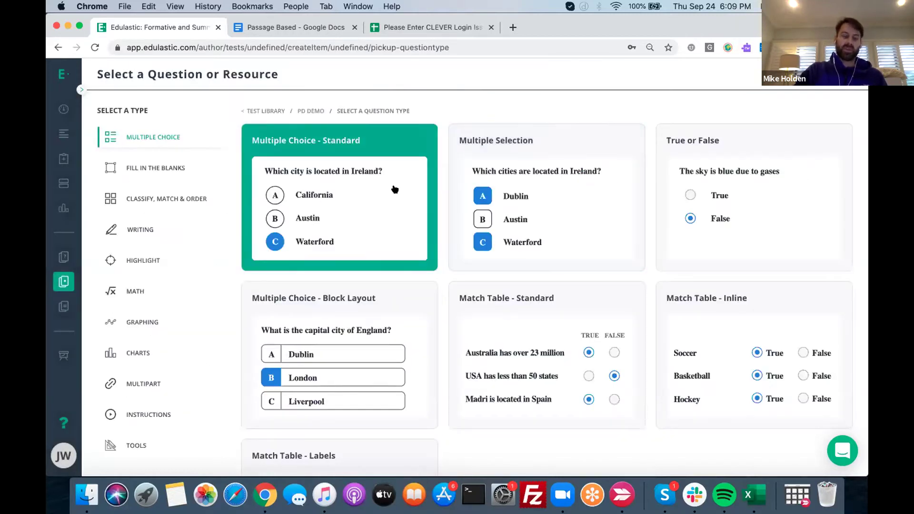
Make item 2 a standard multiple choice asking 'What kind of names did the towns have?'
click(303, 217)
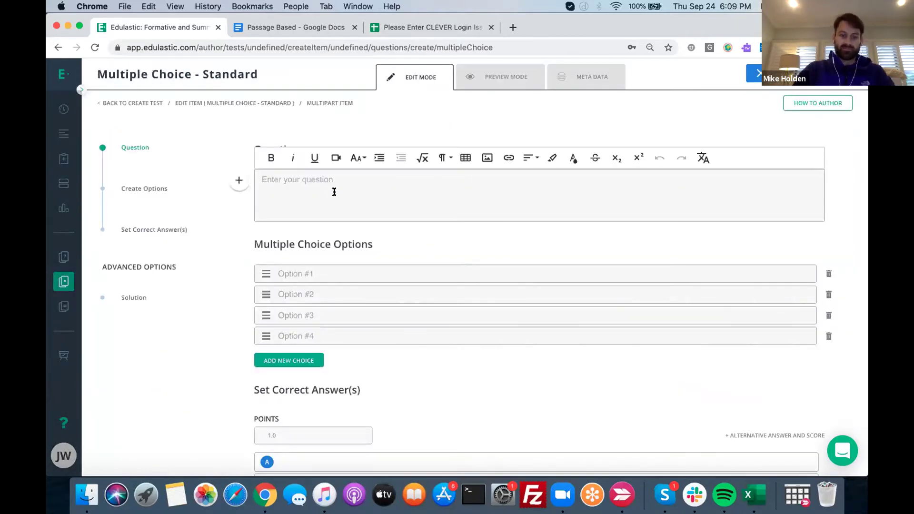
text(What )
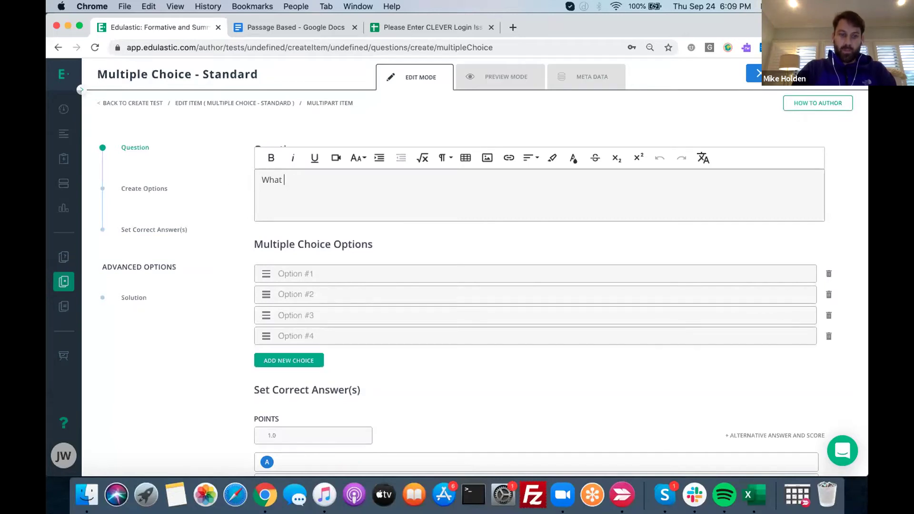
text(kind of name)
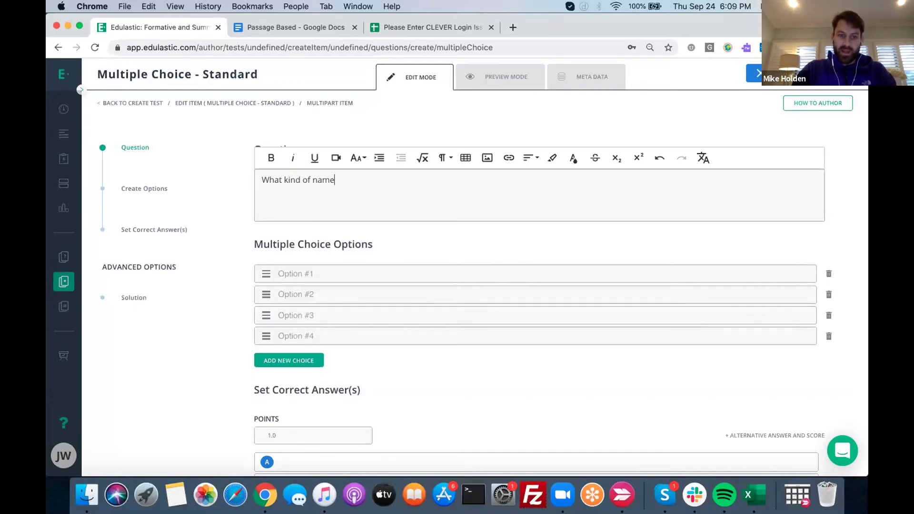
text(s did the down)
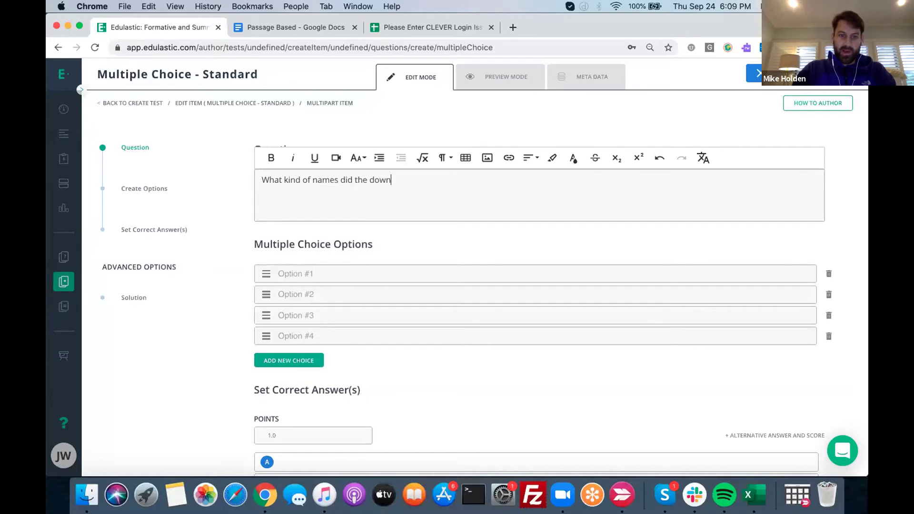
key(BackSpace)
key(BackSpace)
text(two)
key(BackSpace)
key(BackSpace)
text(owns have?)
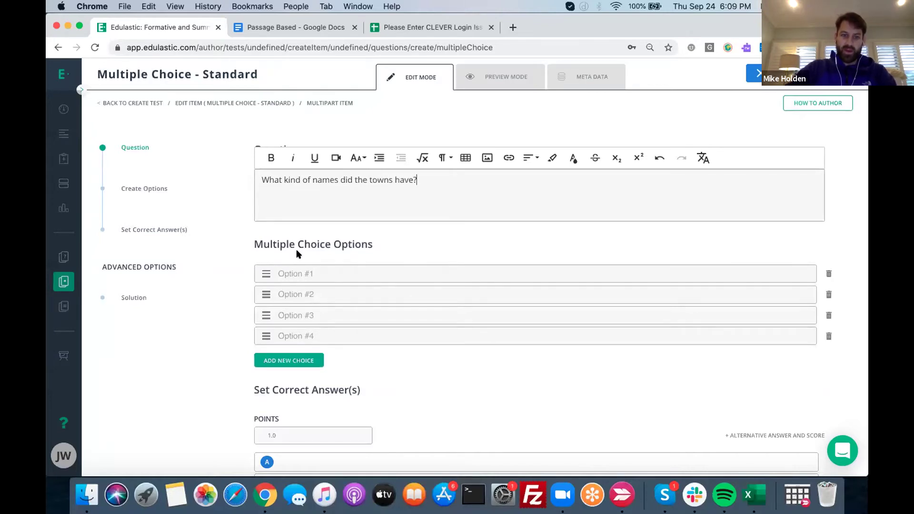
Enter the choices Italian, English, French and Spanish
click(295, 274)
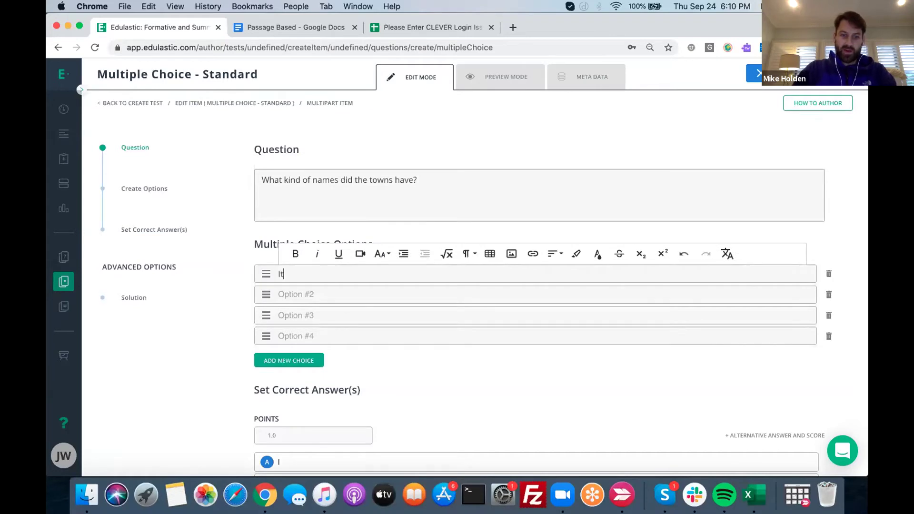
text(Italian)
click(295, 294)
text(English)
click(293, 317)
text(French)
click(296, 336)
text(Spanish)
click(434, 378)
scroll(434, 378, down, 2)
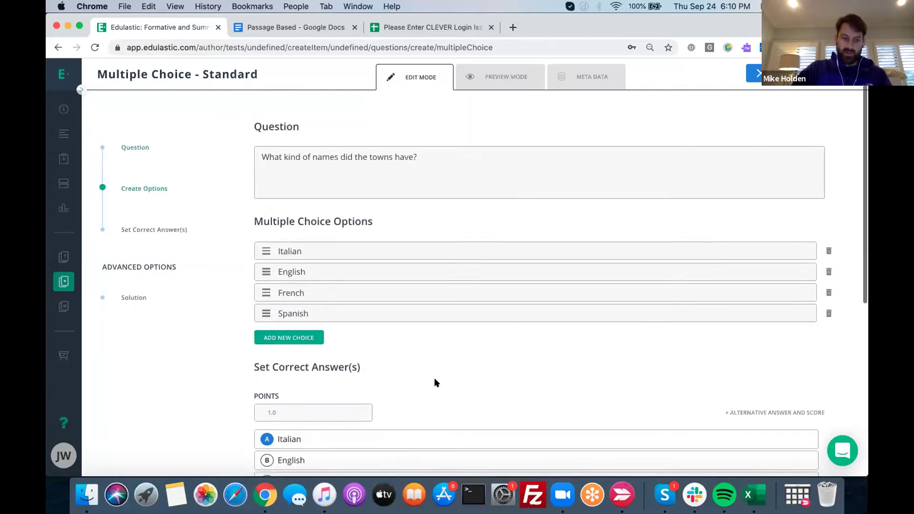
Tag the towns question with CCRA.L.1, then check items 1 and 2
click(590, 78)
click(487, 180)
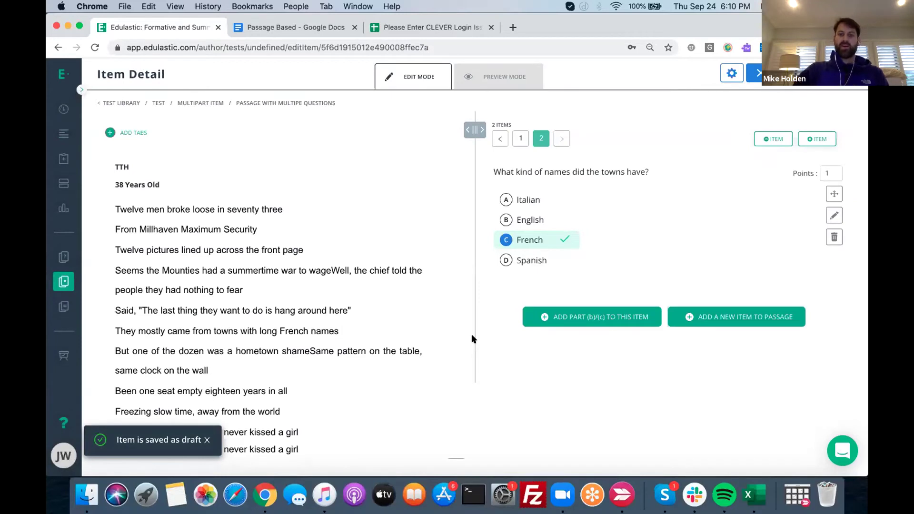
click(518, 139)
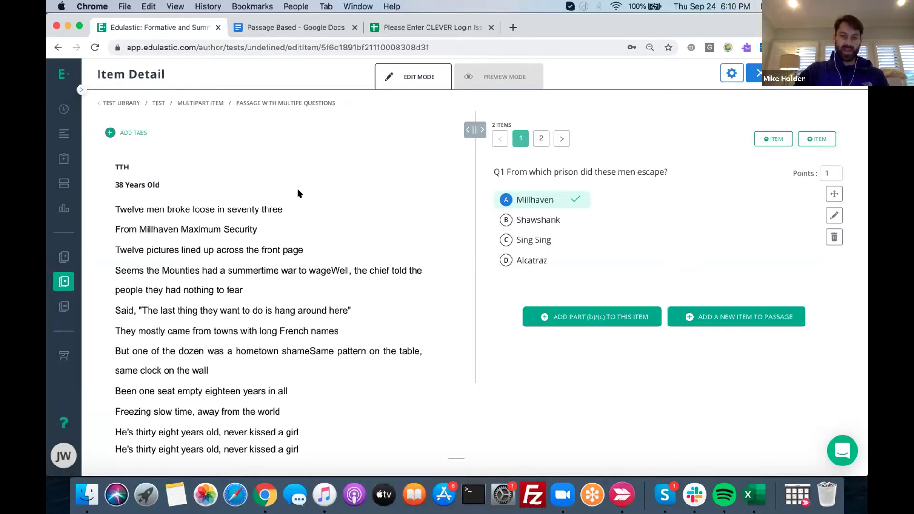
click(541, 139)
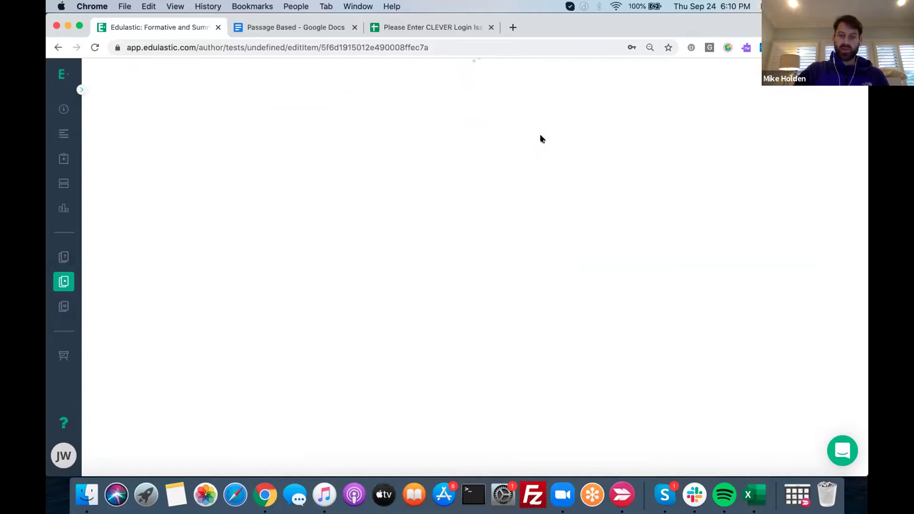
Prefix the towns question with 'Q2', save it, and add a standard multiple-choice part
click(833, 215)
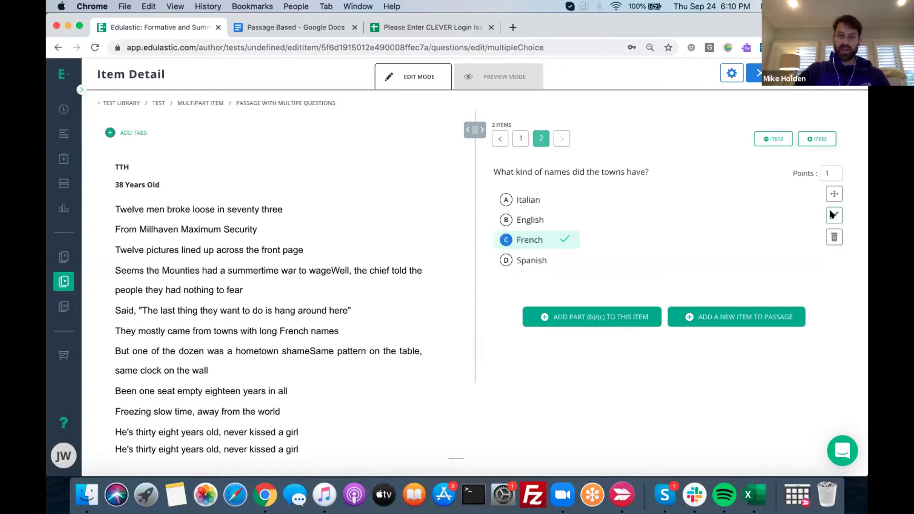
click(261, 168)
text(Q2)
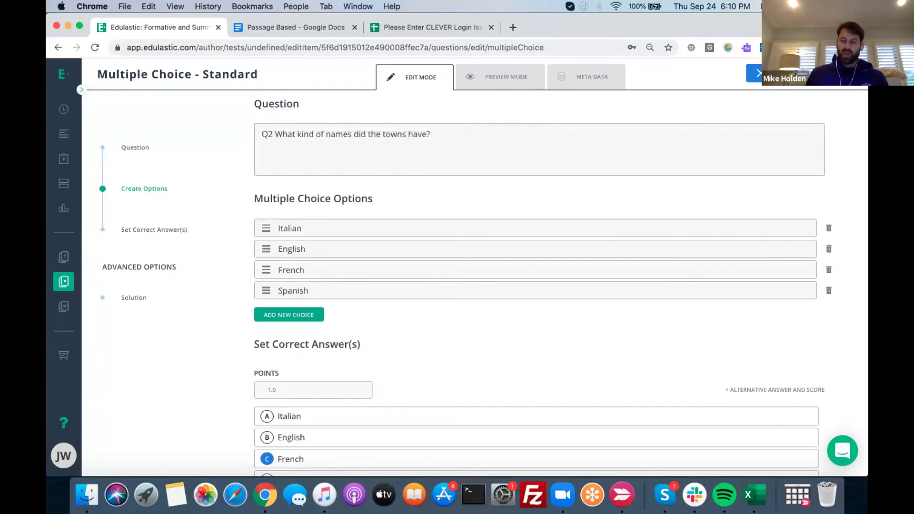
click(828, 74)
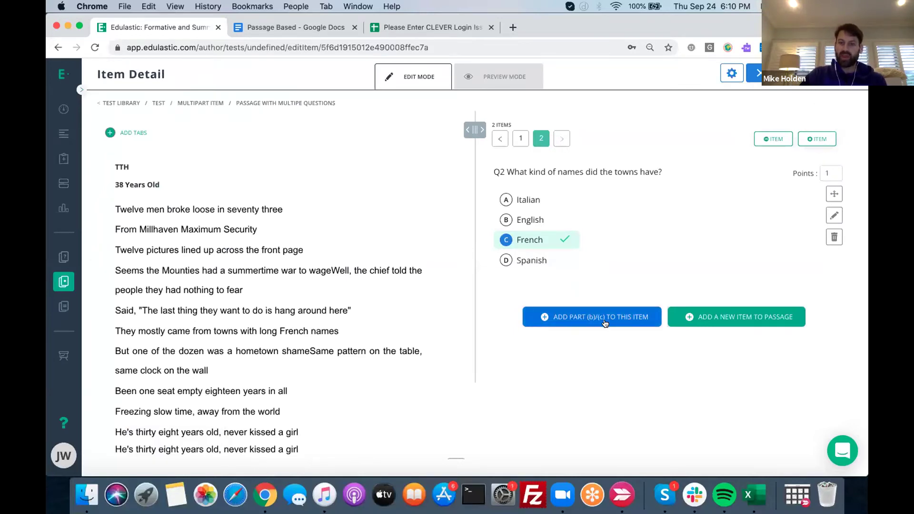
click(586, 322)
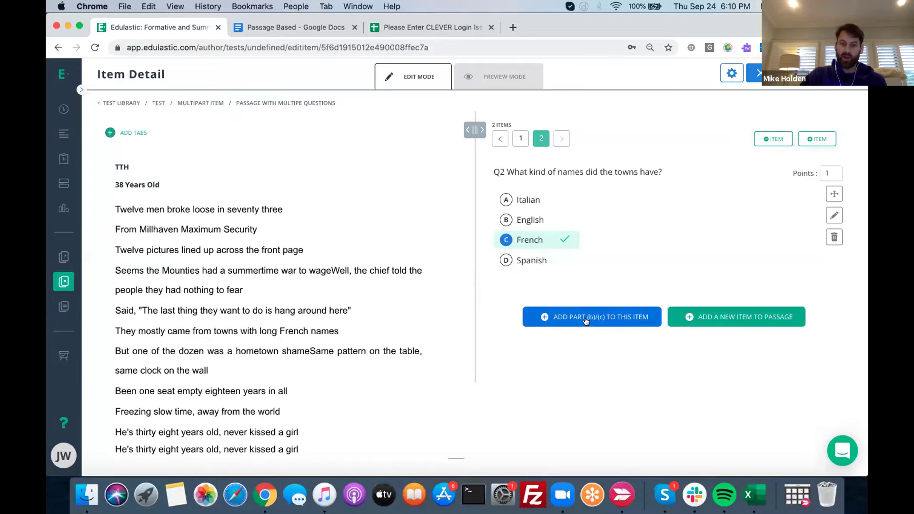
click(314, 218)
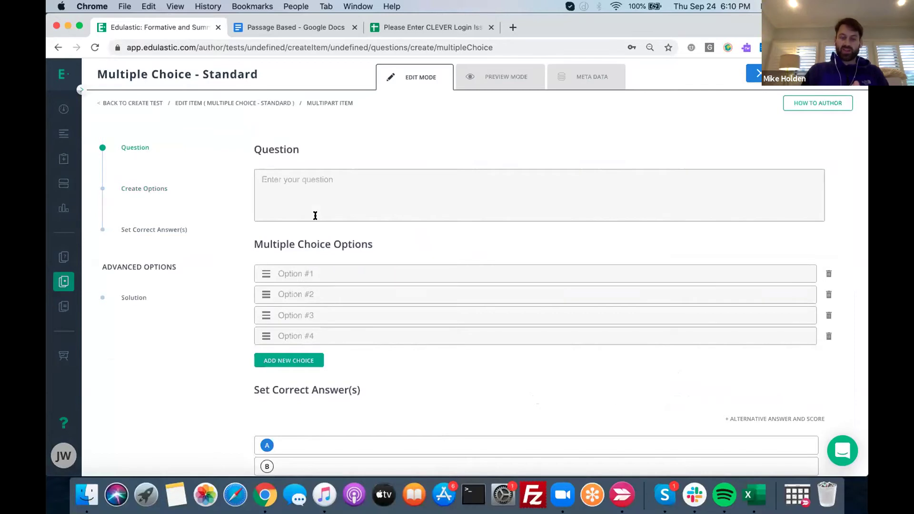
Write the new part's question 'Did the men stick around?'
click(296, 199)
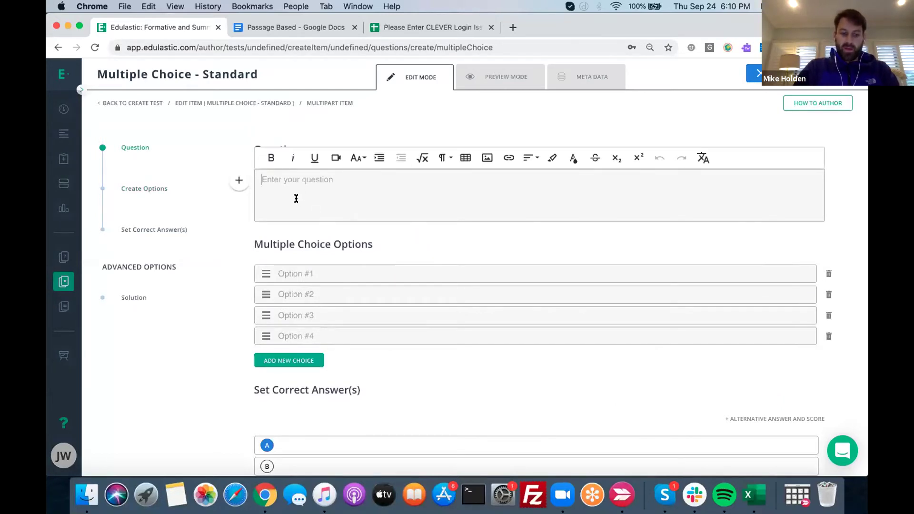
key(BackSpace)
text(Did the men s)
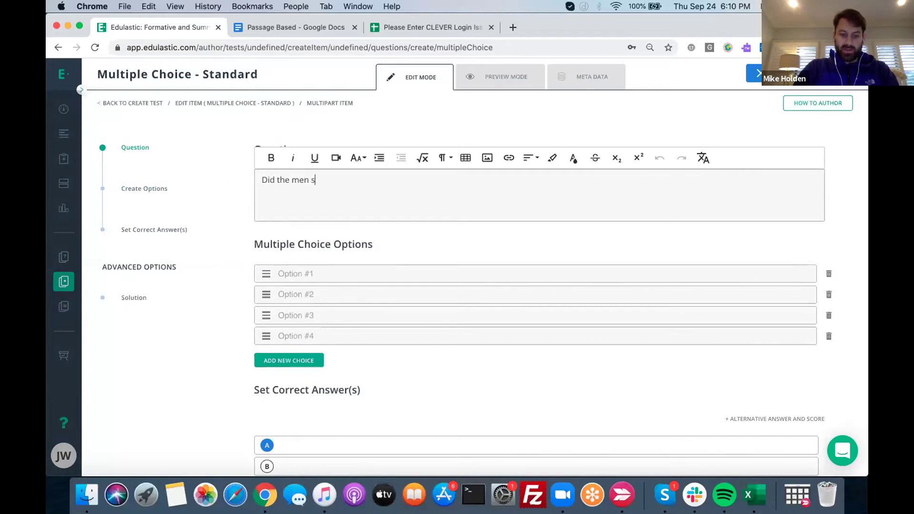
text(tickar)
key(BackSpace)
text(arou)
key(BackSpace)
key(BackSpace)
key(BackSpace)
key(BackSpace)
key(BackSpace)
key(BackSpace)
text(around?)
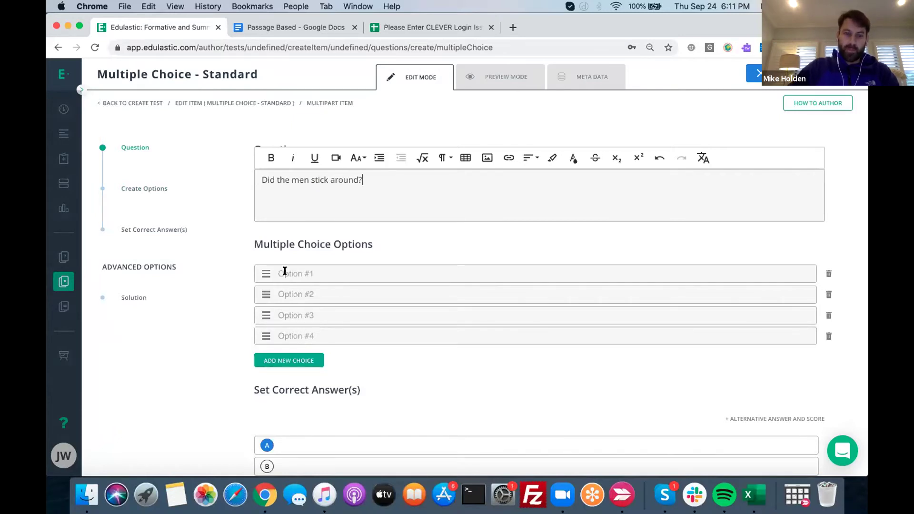
Cut the choices down to Yes and No, with No marked correct
click(828, 316)
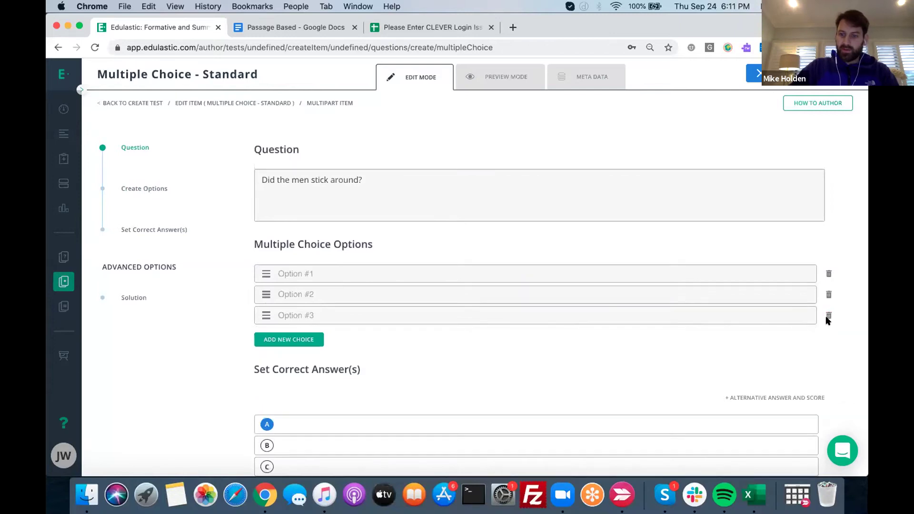
click(828, 316)
click(320, 273)
text(Yes)
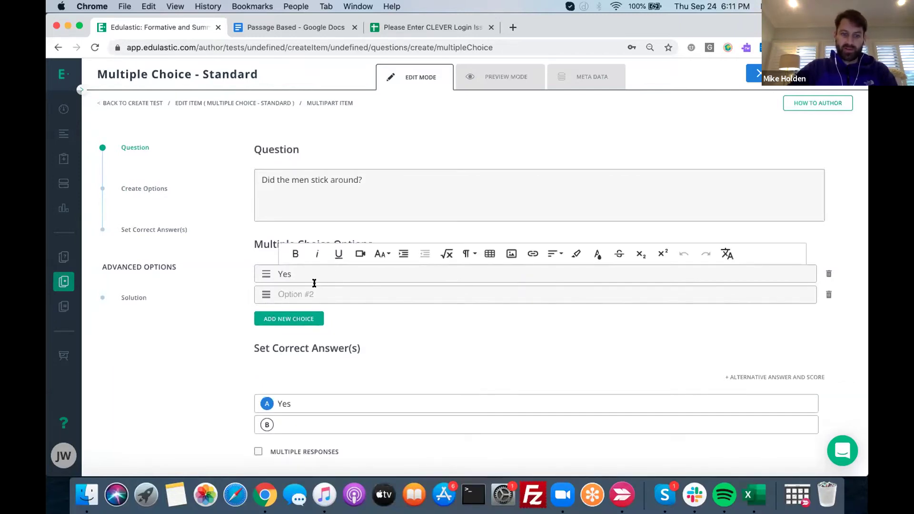
click(314, 293)
text(No)
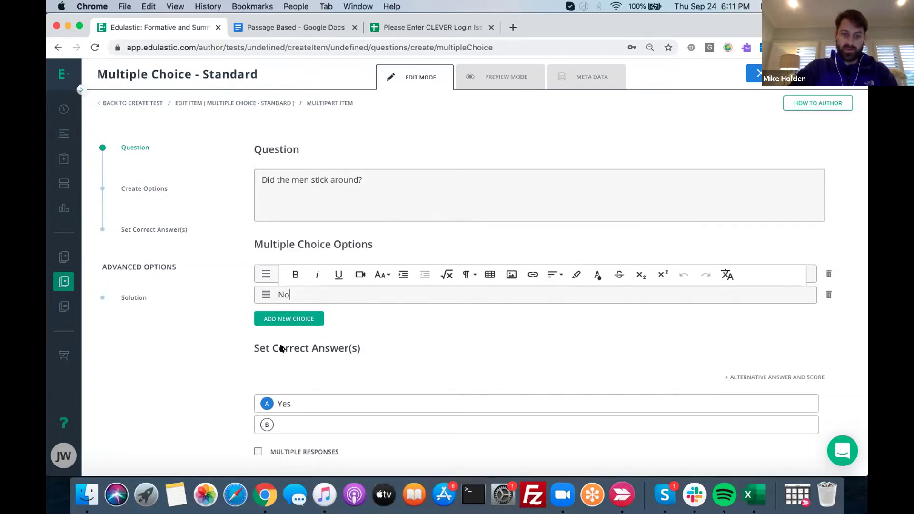
click(260, 426)
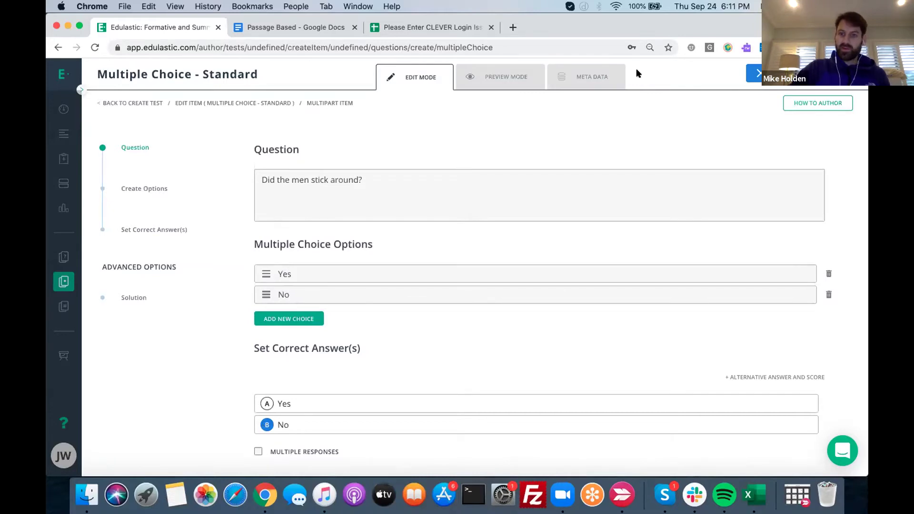
Check the metadata, prefix the question with 'Q2b', and save the part
click(616, 76)
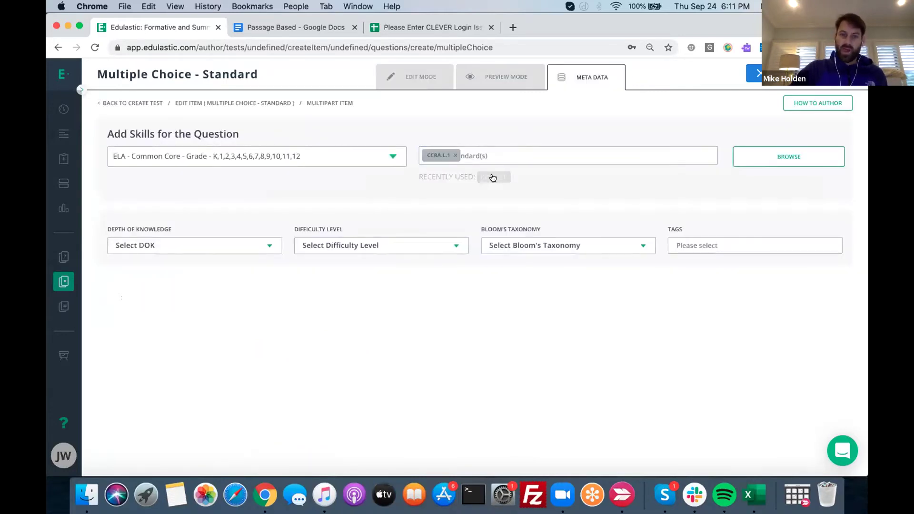
click(414, 77)
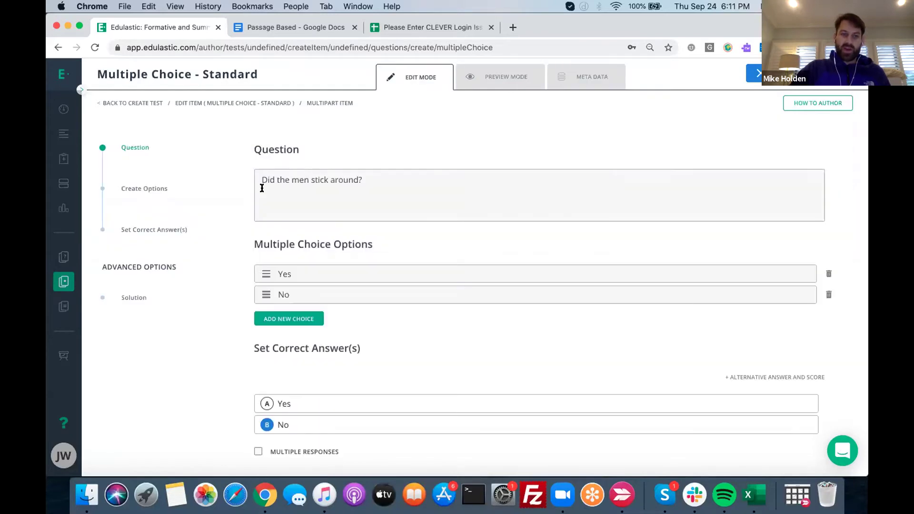
click(260, 181)
text(Q2)
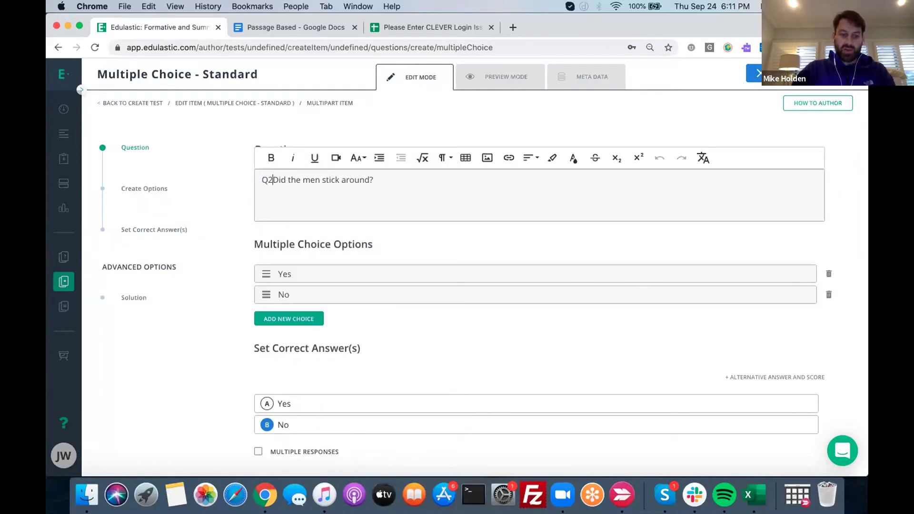
text(b)
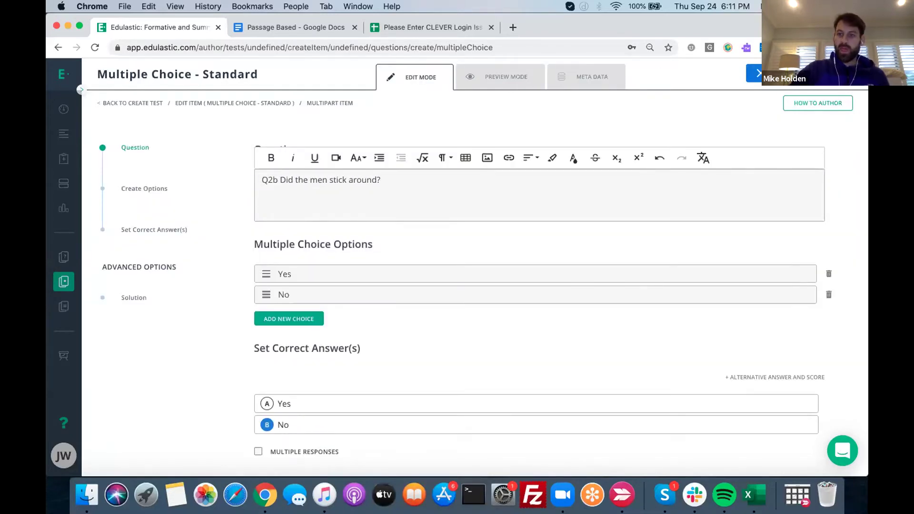
click(767, 73)
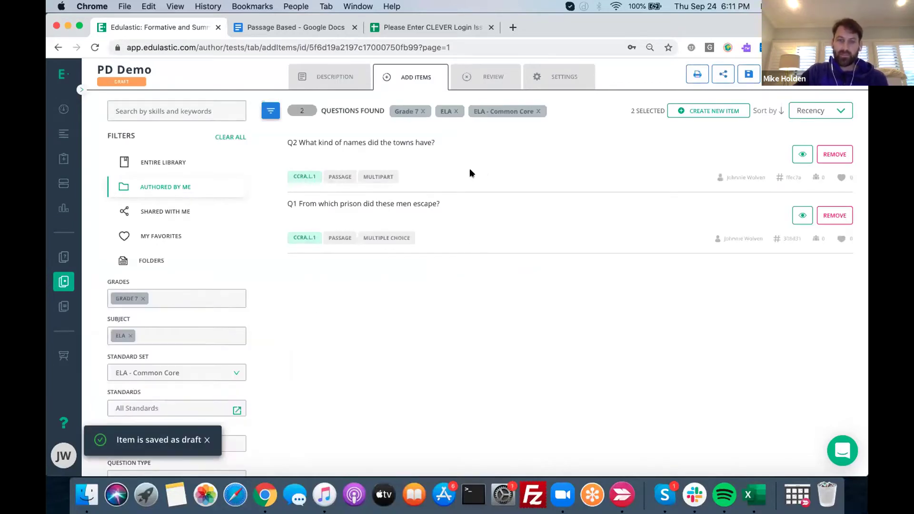
Review PD Demo, preview the Q2 item, and drag Q1 above Q2
click(490, 77)
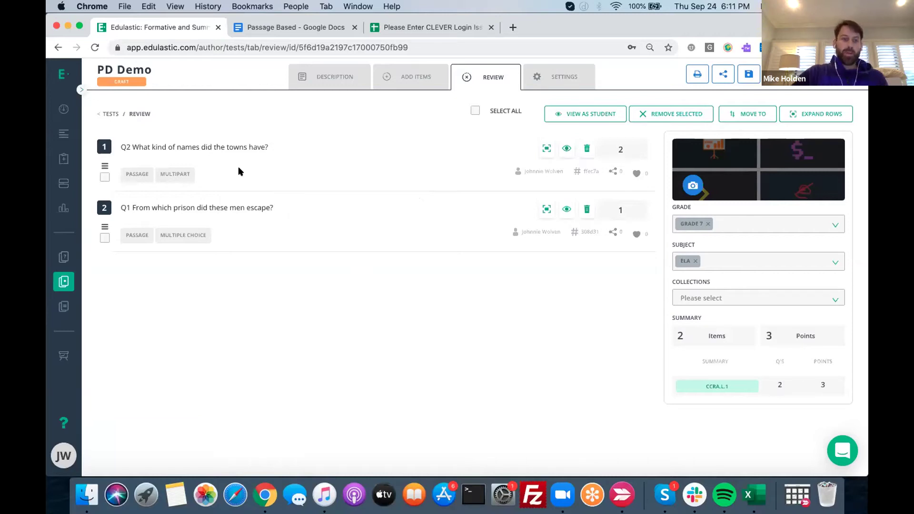
click(229, 149)
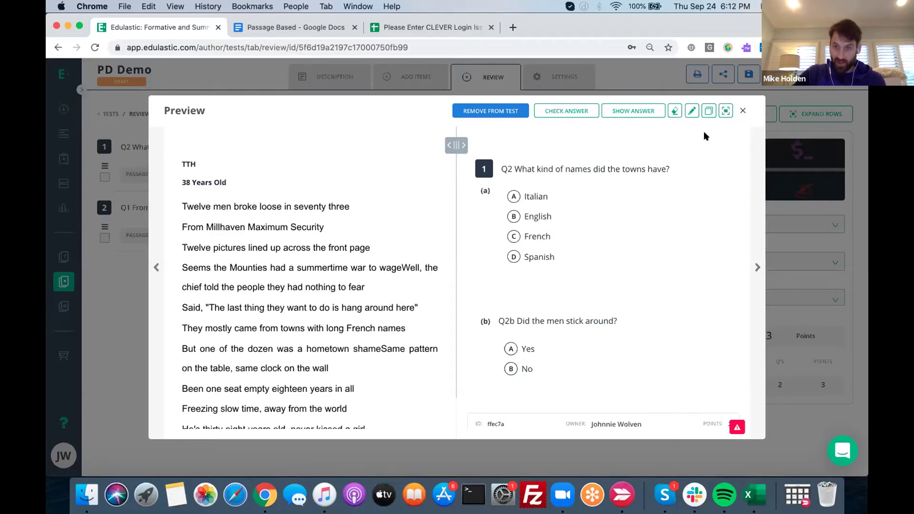
click(743, 111)
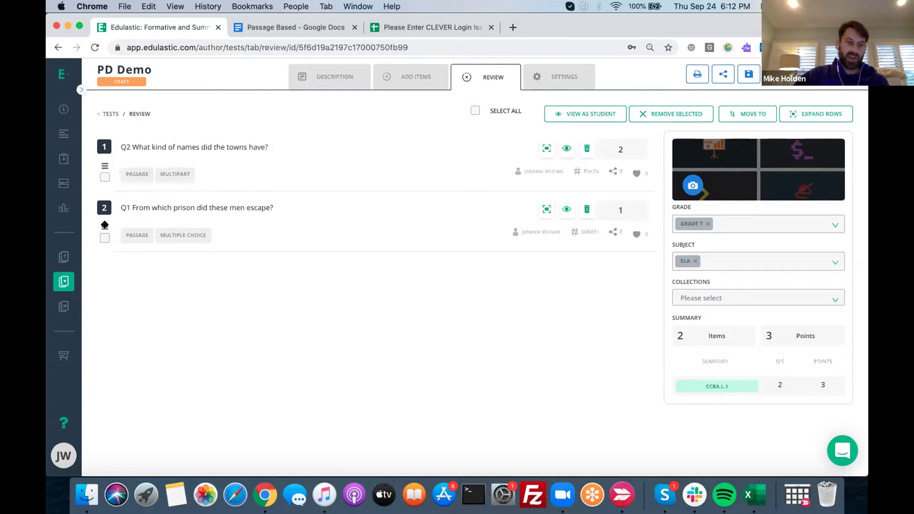
drag(105, 227, 110, 165)
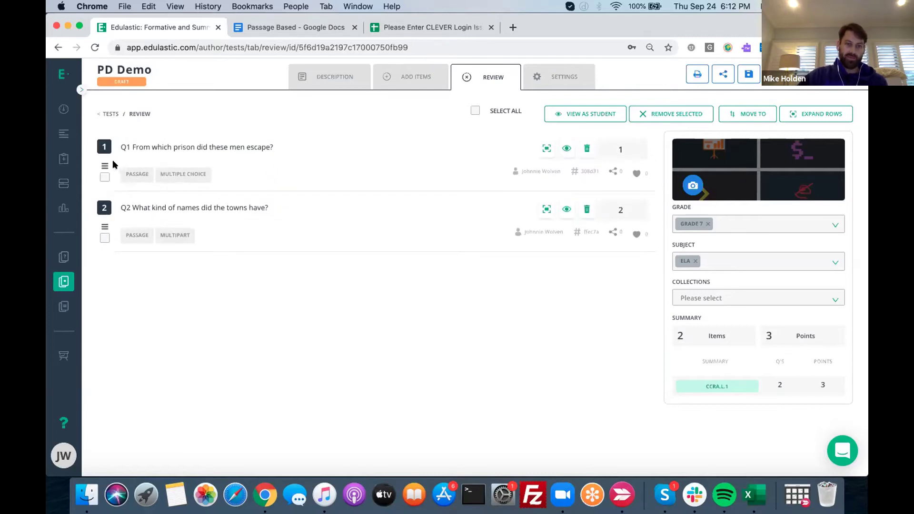
Preview the Q1 item's questions, then start a new item from Add Items
click(240, 147)
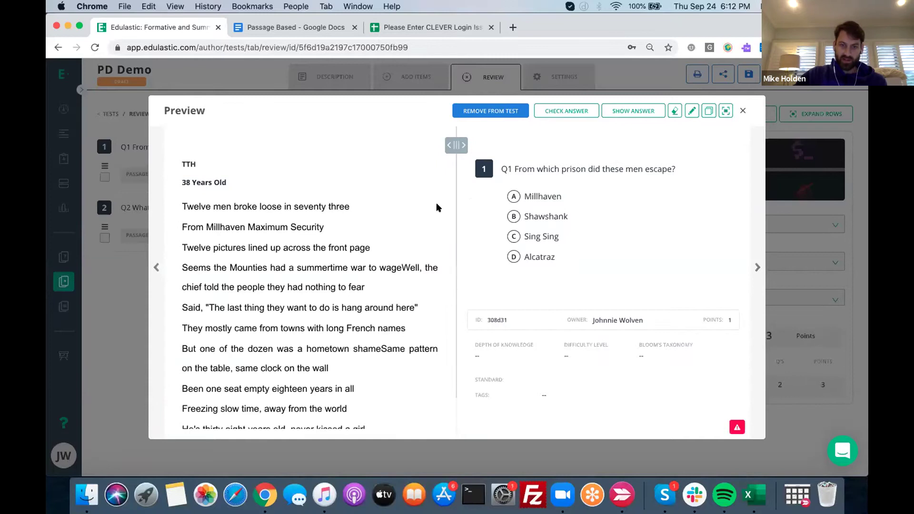
click(757, 267)
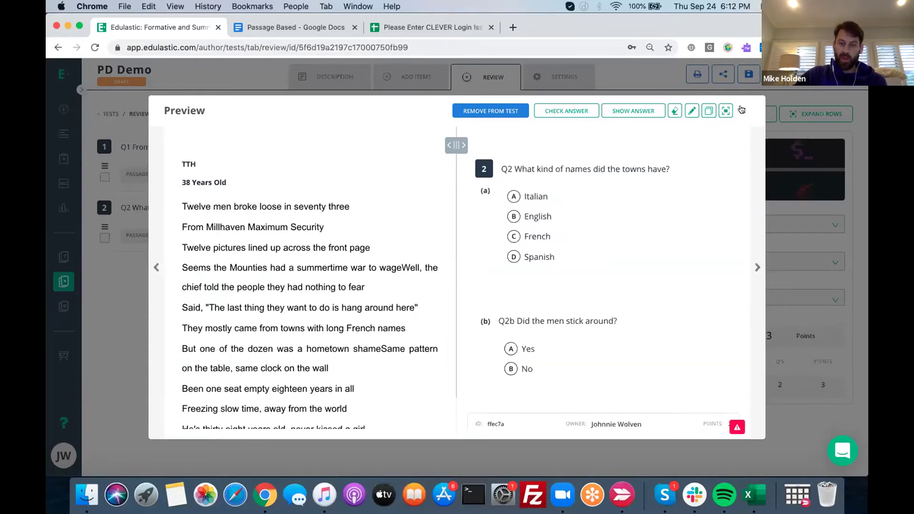
click(741, 110)
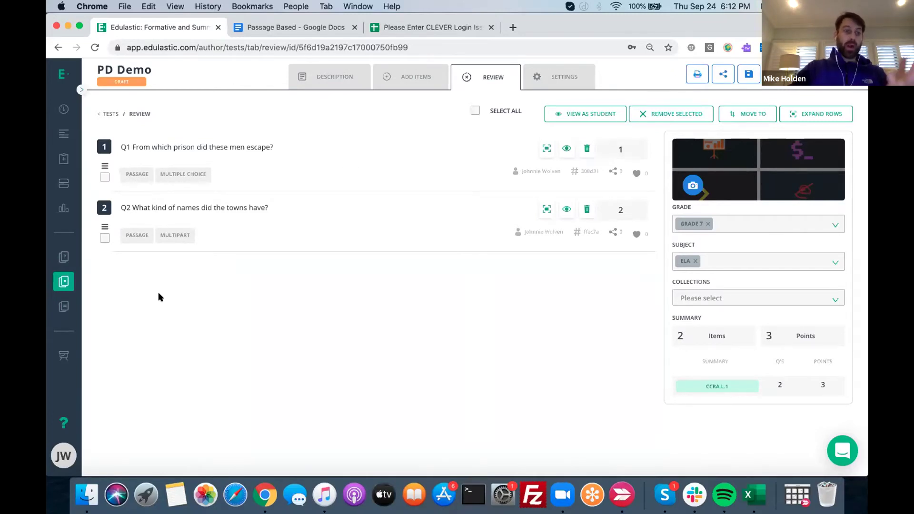
click(409, 77)
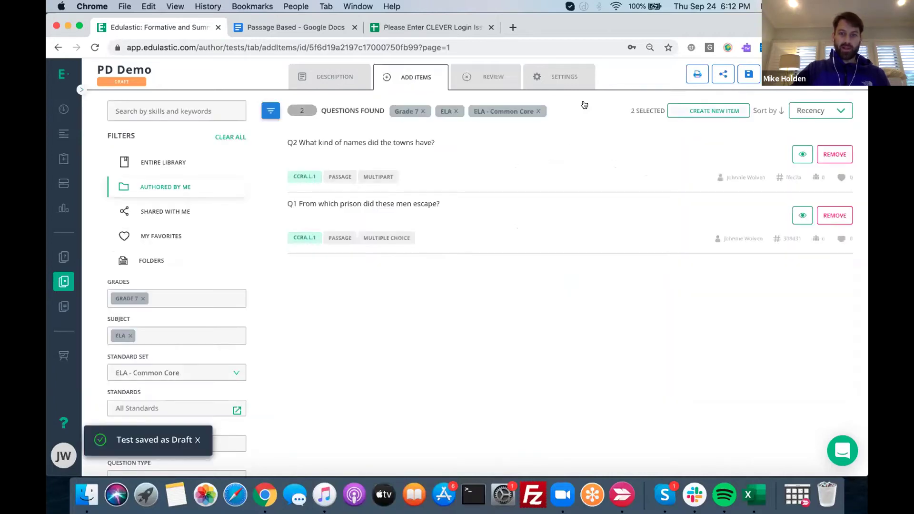
click(706, 111)
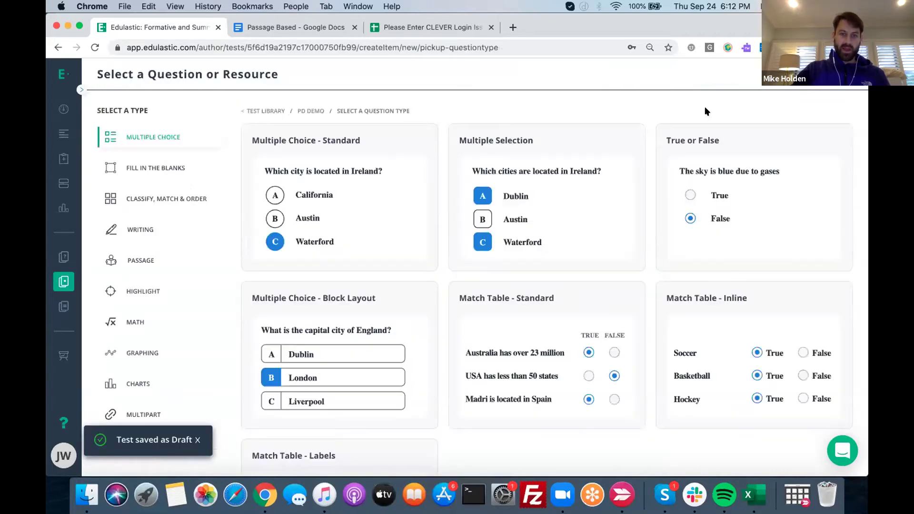
Create a Multiple Choice – Standard question 'Delete me' with options A, B, C and D
click(330, 195)
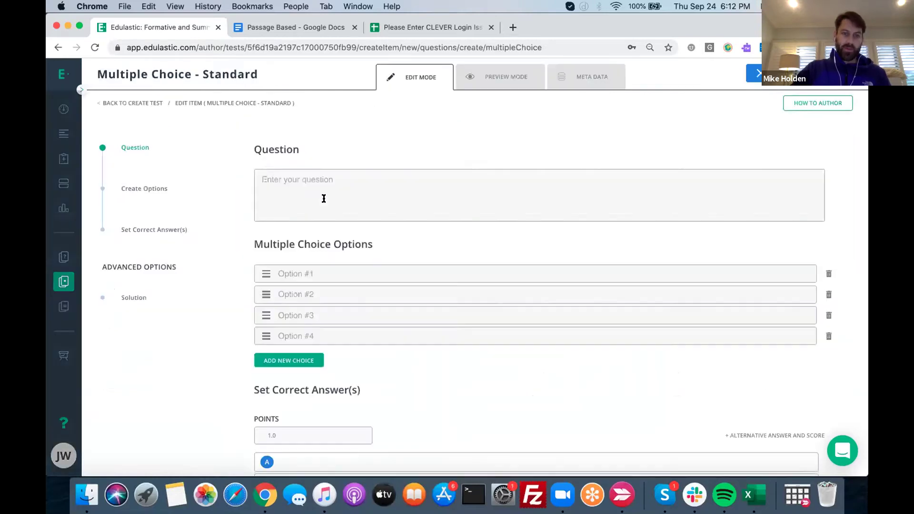
click(344, 186)
text(Delete me <M)
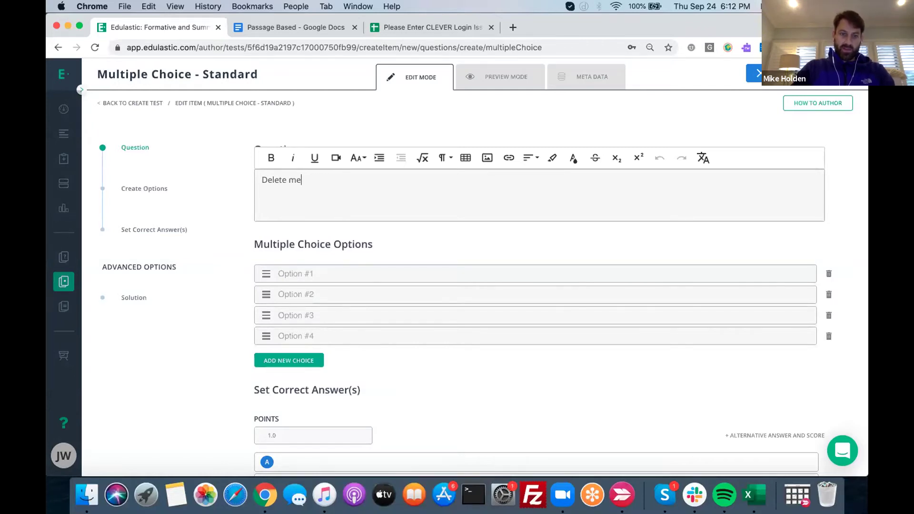
click(306, 267)
text(A)
click(300, 289)
text(B)
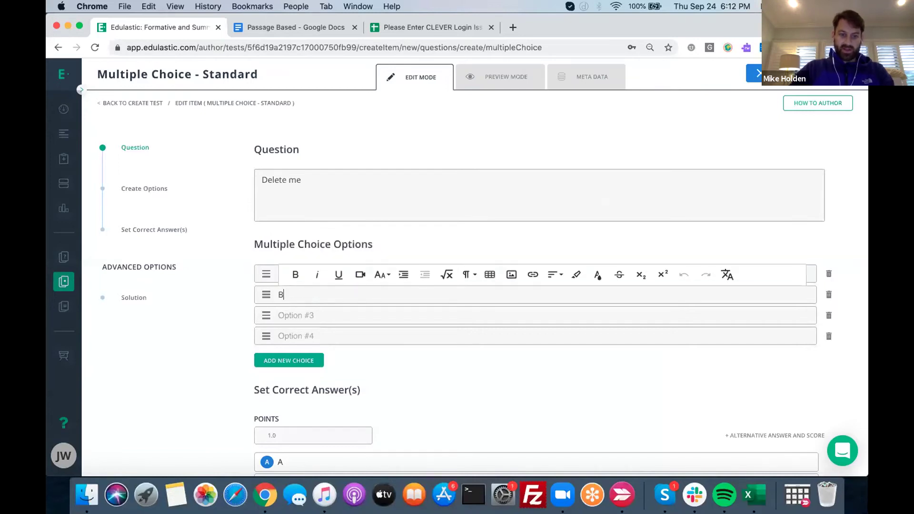
click(297, 314)
text(C)
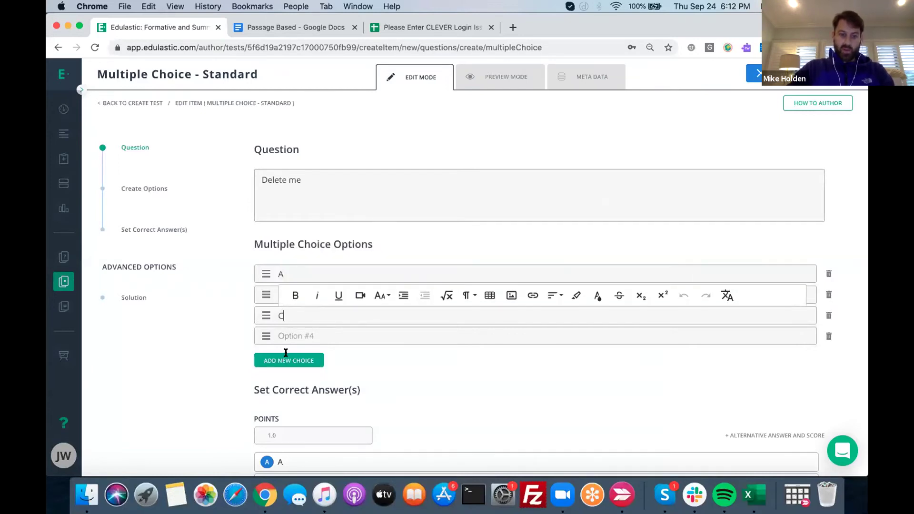
click(294, 335)
text(D)
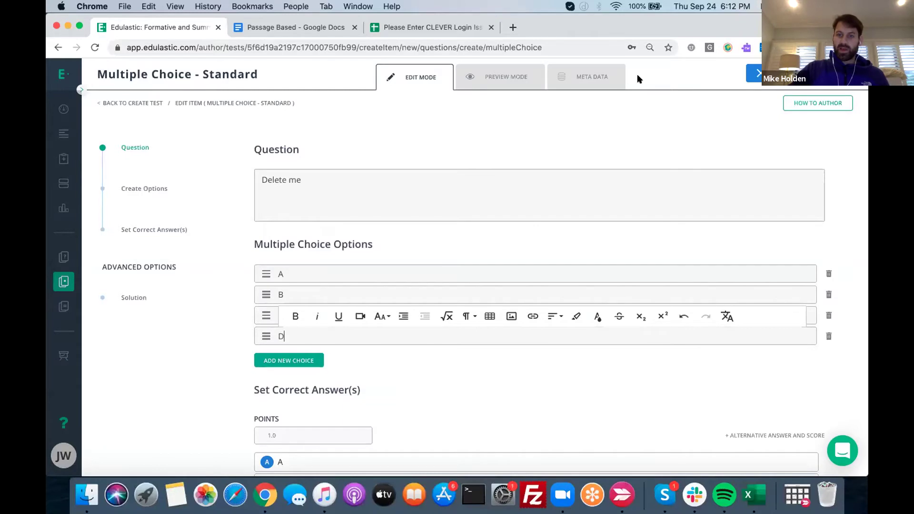
Tag 'Delete me' with CCRA.L.1, save it to PD Demo, and review the test
click(554, 120)
click(591, 77)
click(494, 177)
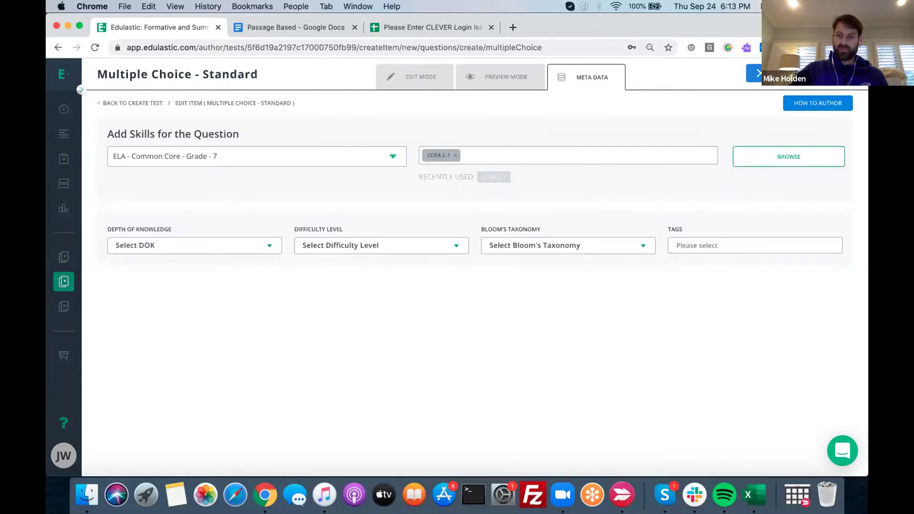
click(754, 74)
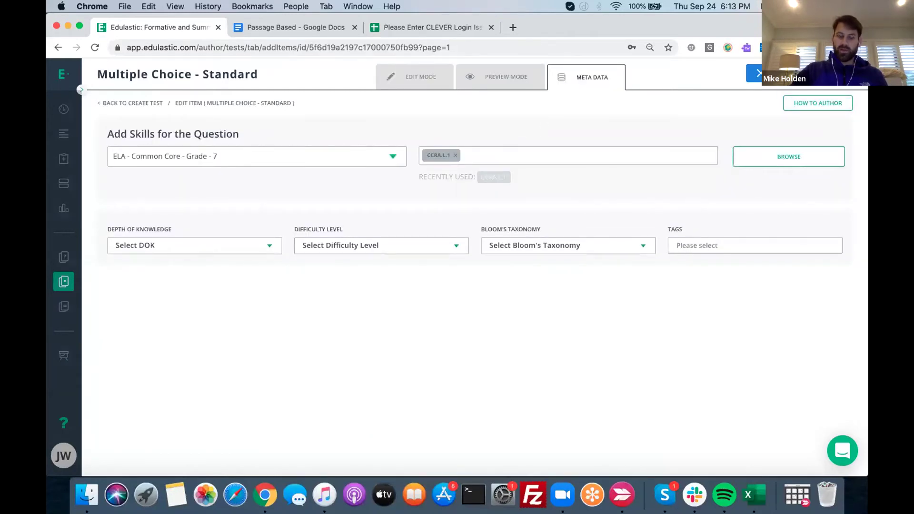
click(491, 74)
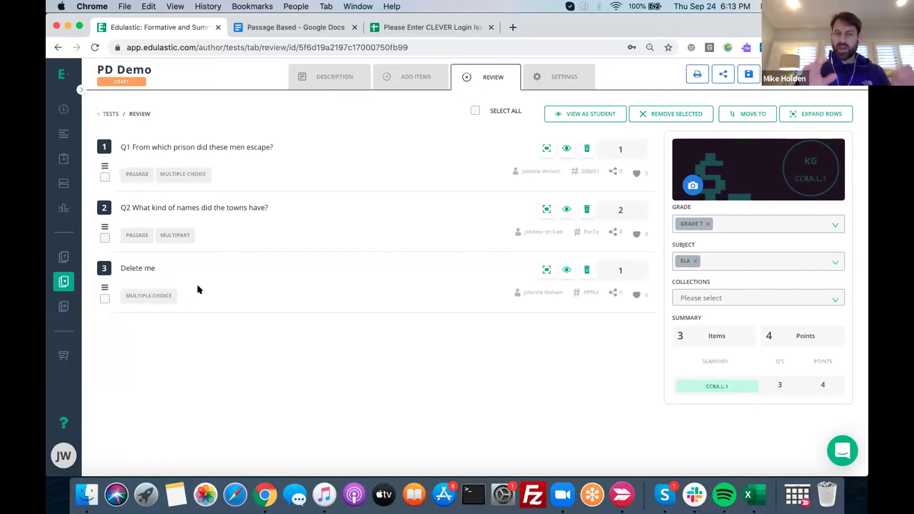
click(279, 157)
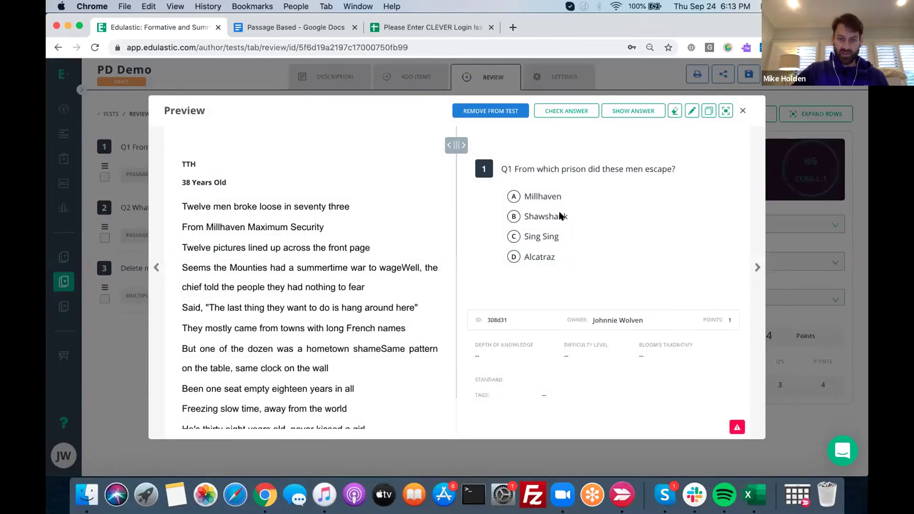
click(756, 267)
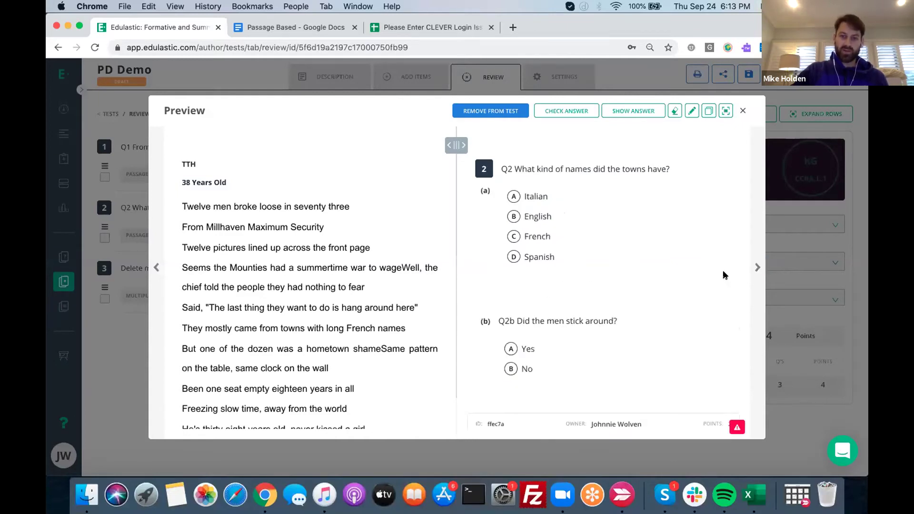
click(756, 267)
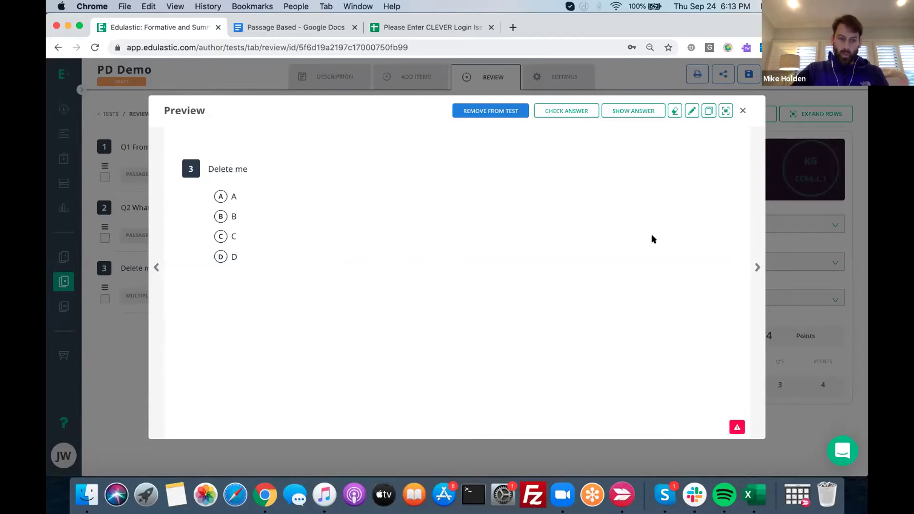
click(742, 110)
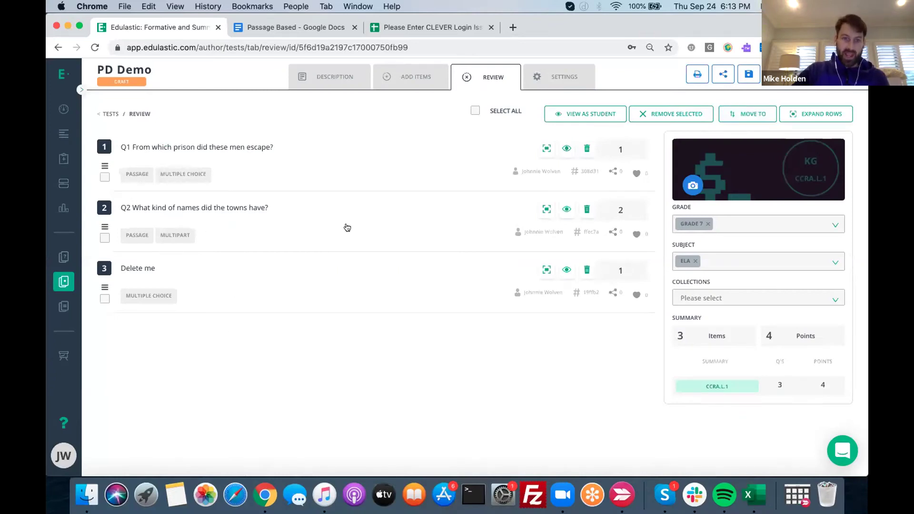
click(410, 76)
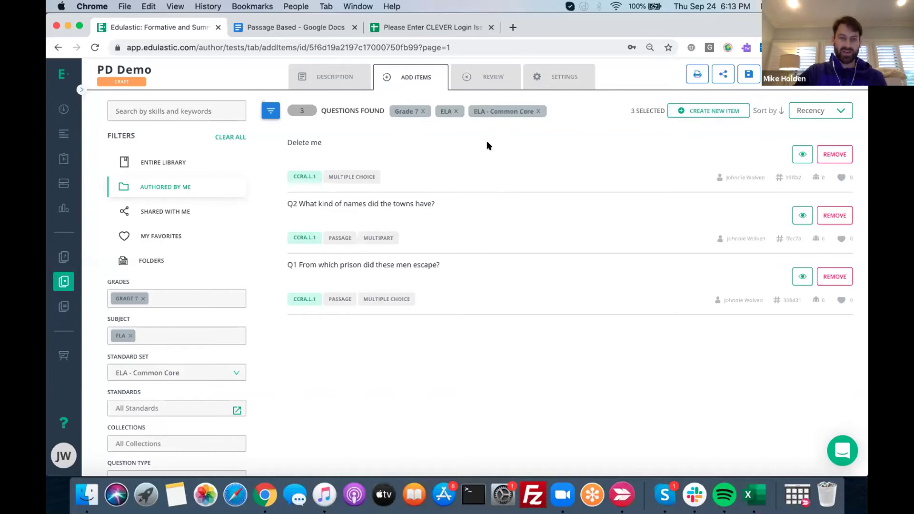
click(490, 72)
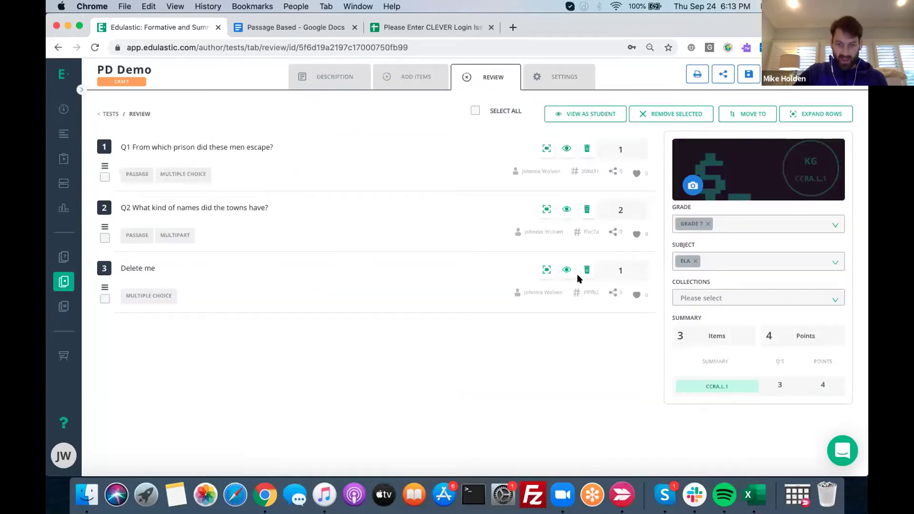
Delete the 'Delete me' item from PD Demo, then add a new third item to the Q2 passage
click(583, 268)
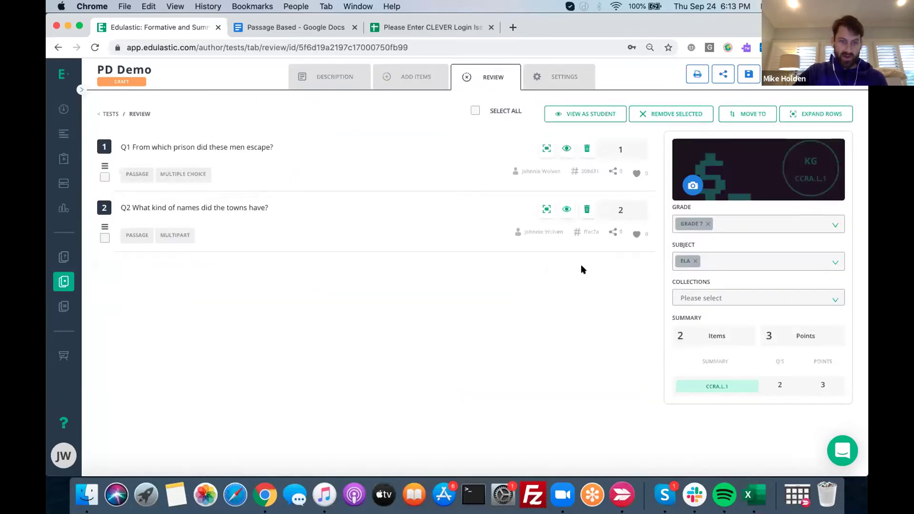
click(221, 206)
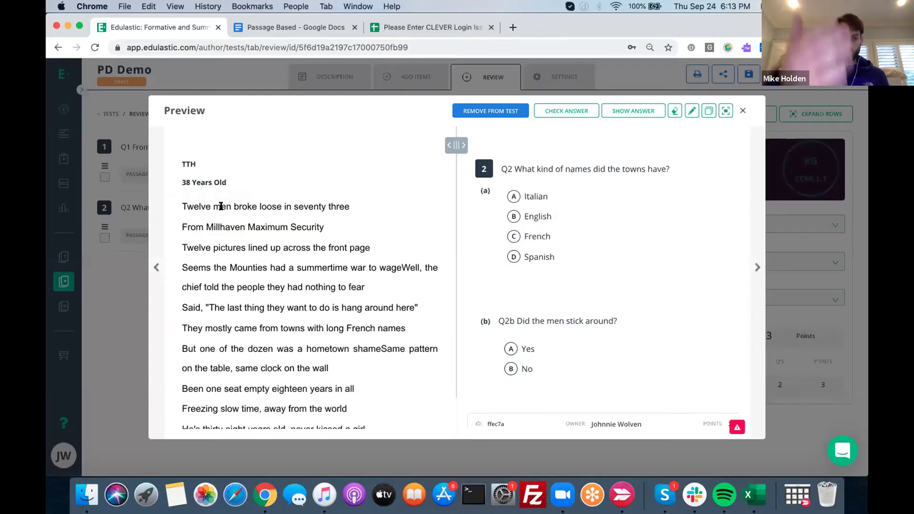
click(690, 110)
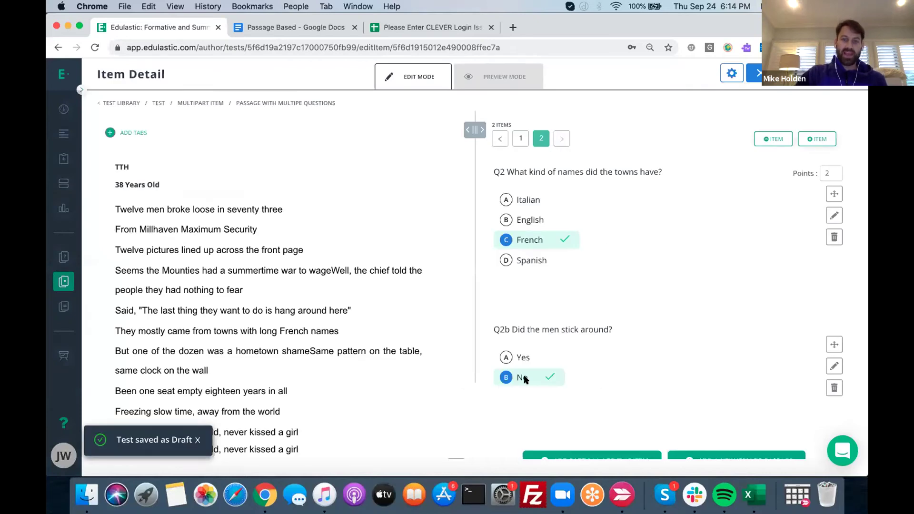
scroll(609, 376, down, 1)
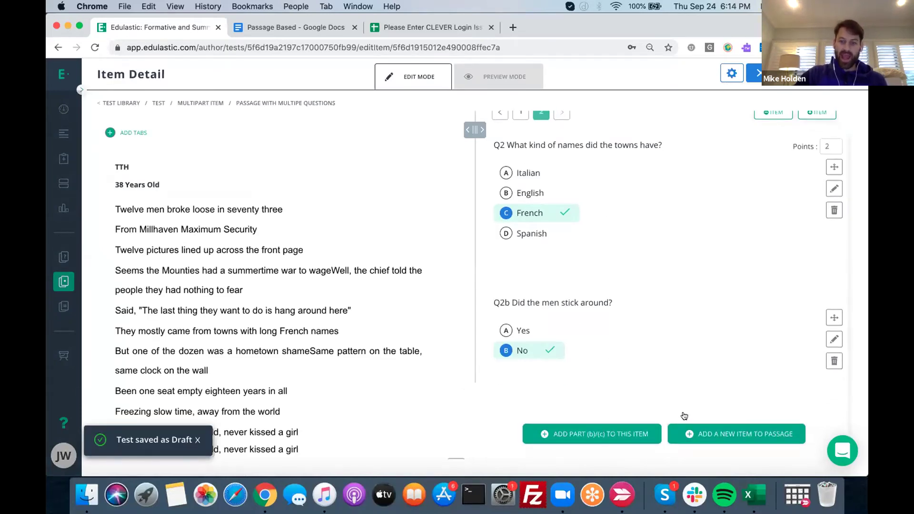
click(725, 434)
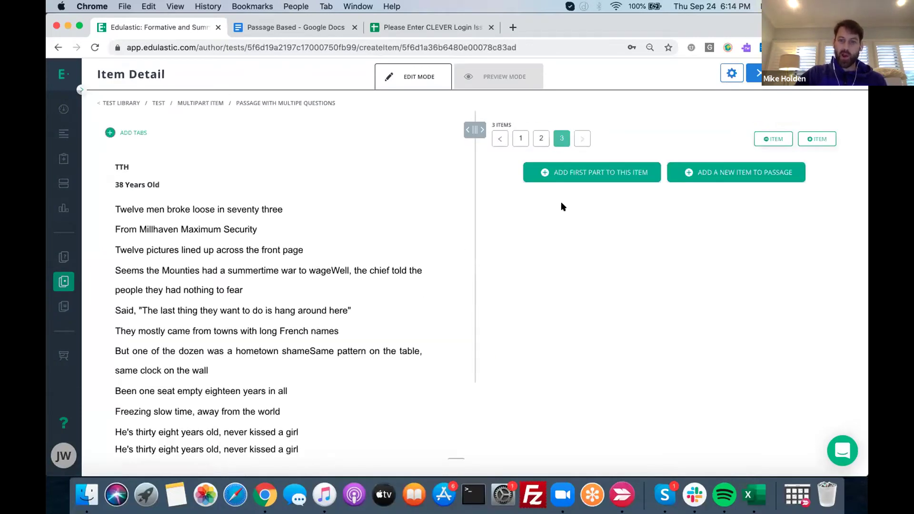
click(586, 175)
Create multiple-choice Q3 asking about the relationship between the narrator and the escapee
click(333, 190)
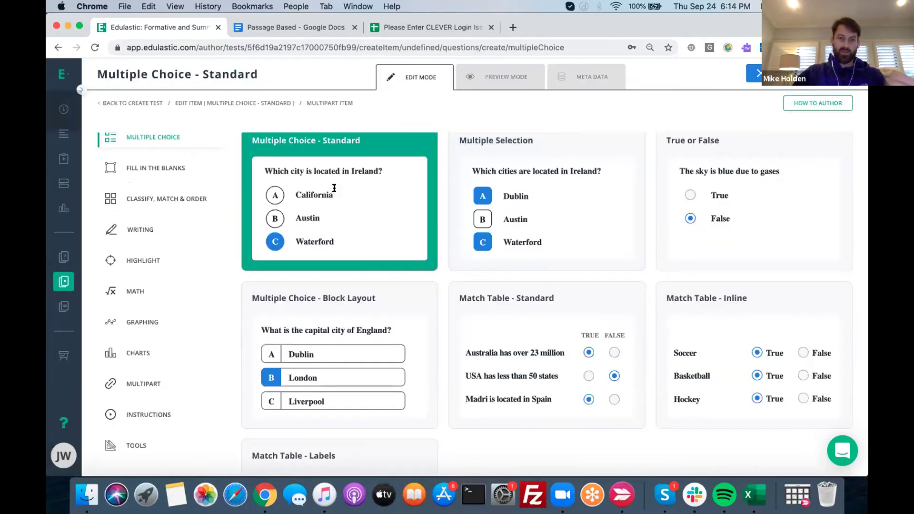
click(299, 188)
text(Q3)
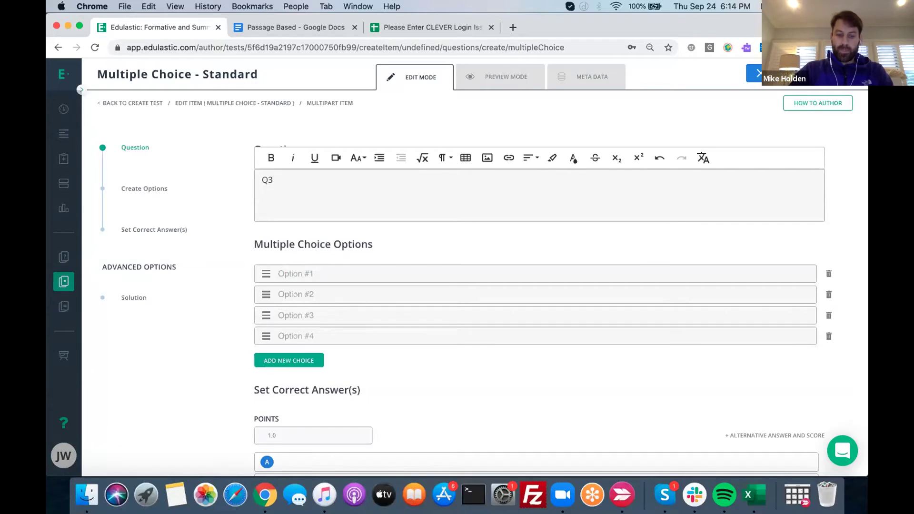
text( What is the relatio)
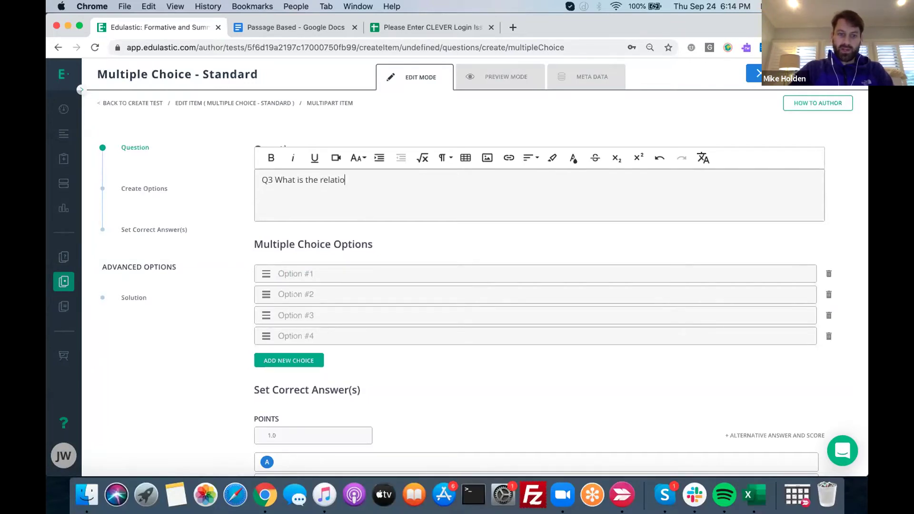
text(bw)
key(BackSpace)
text(y)
text(etween the )
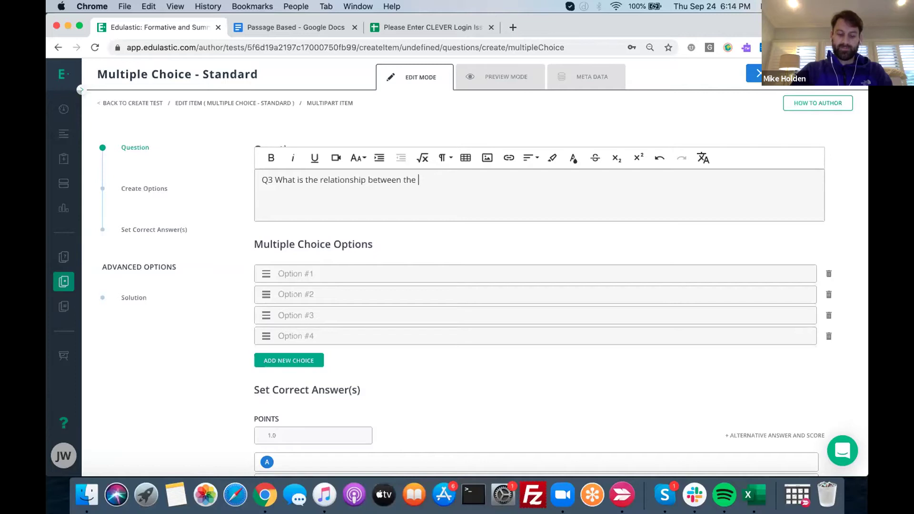
text(narator and the )
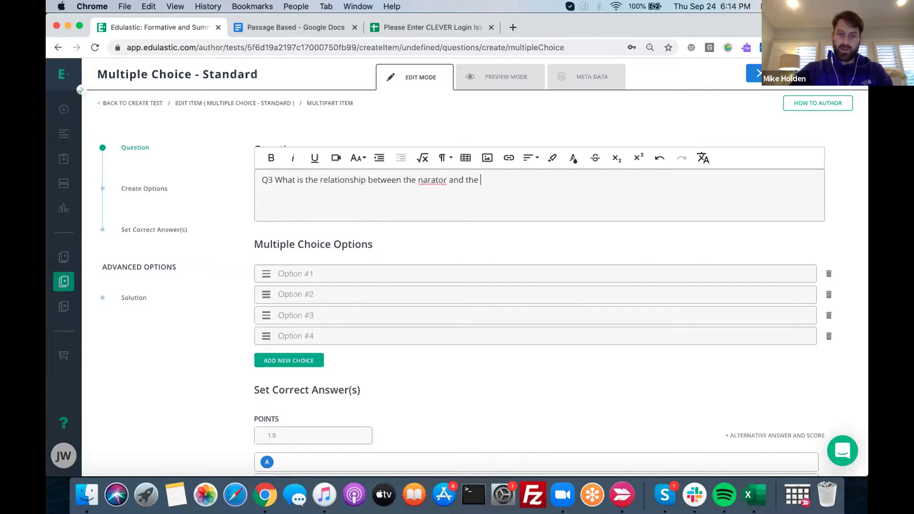
text(escapee)
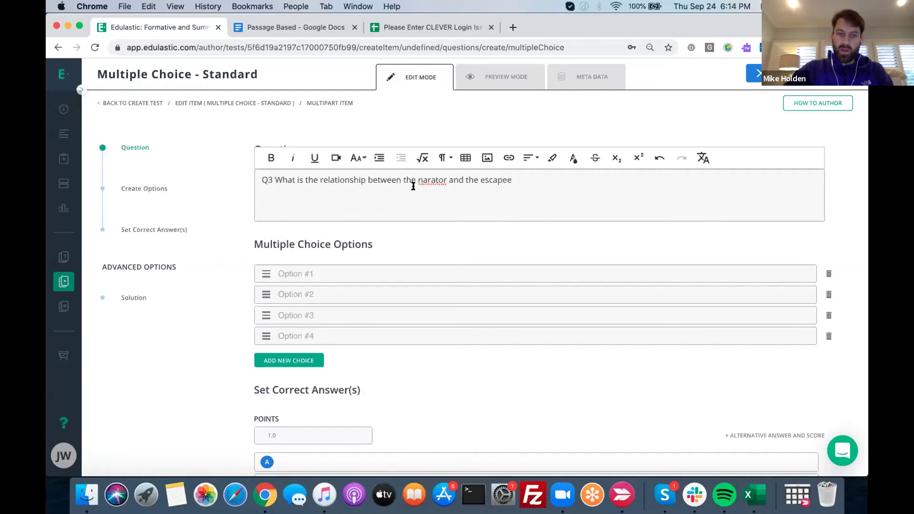
right_click(437, 181)
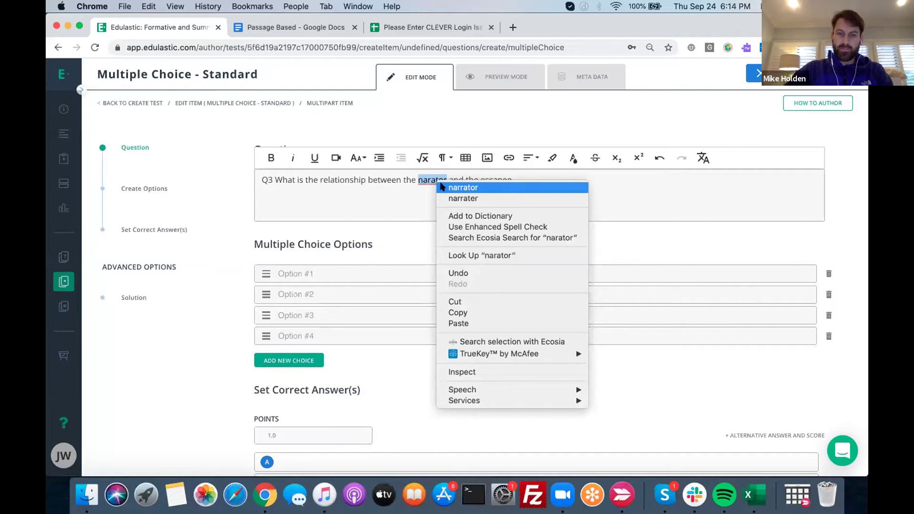
click(442, 188)
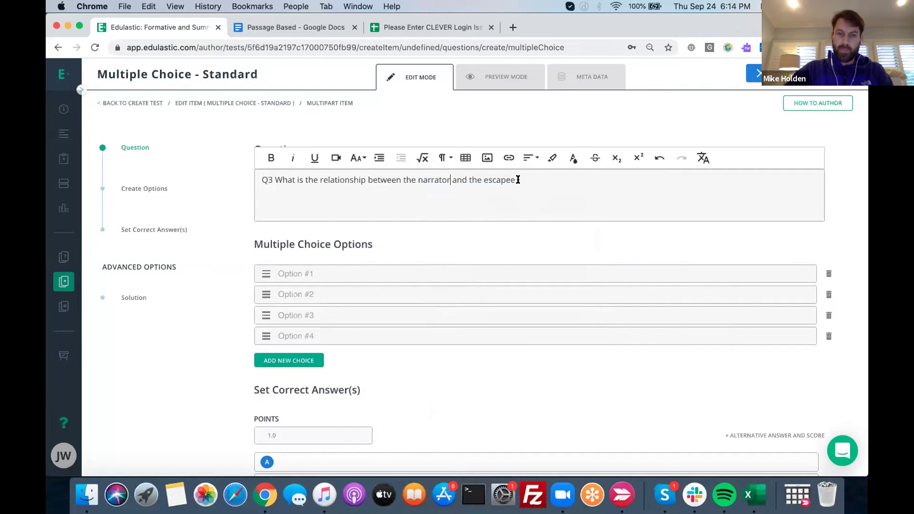
Enter choices Brother, Father, Son and Grandfather, and tag the item with skill CCRA.L.1
click(356, 272)
text(Brother)
click(346, 294)
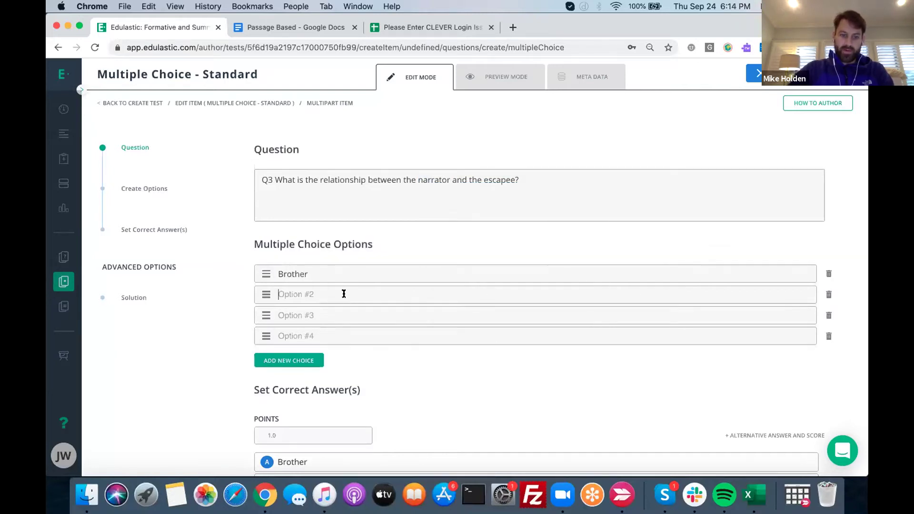
text(Father)
click(337, 310)
text(S)
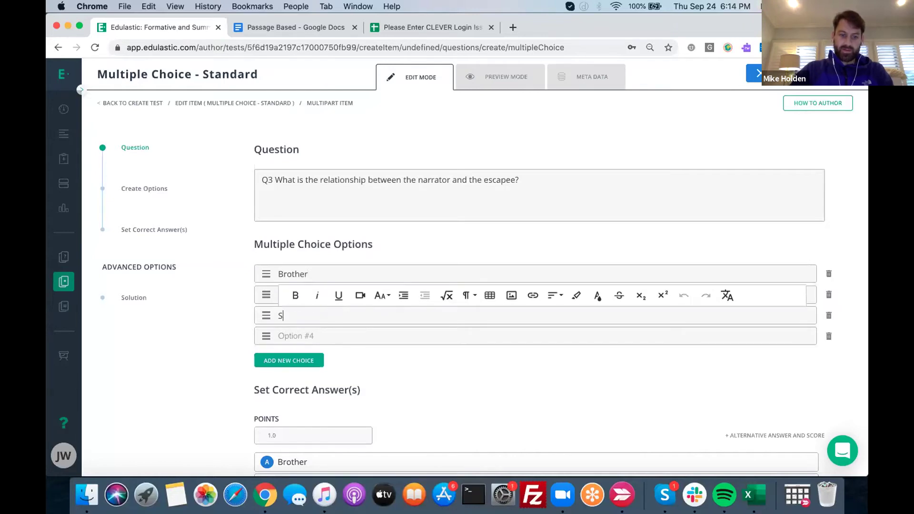
text(on)
click(332, 336)
text(Grandfather)
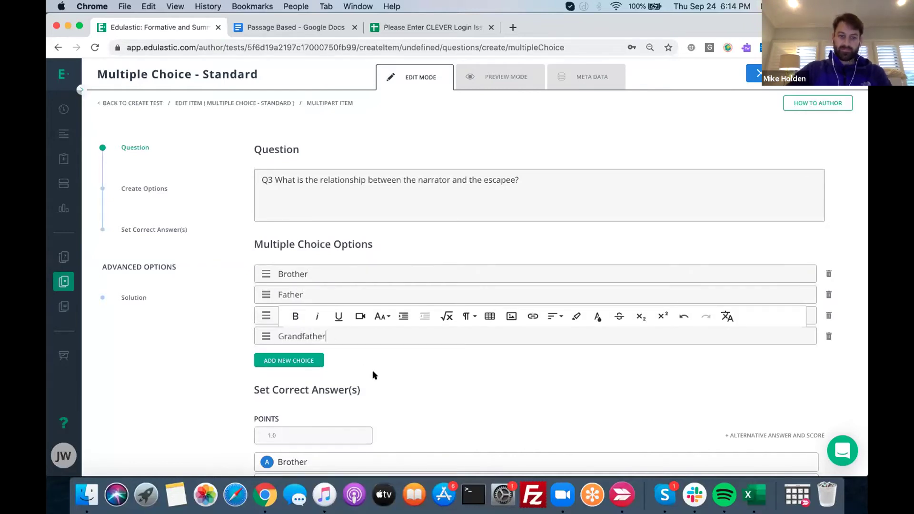
click(617, 79)
click(493, 176)
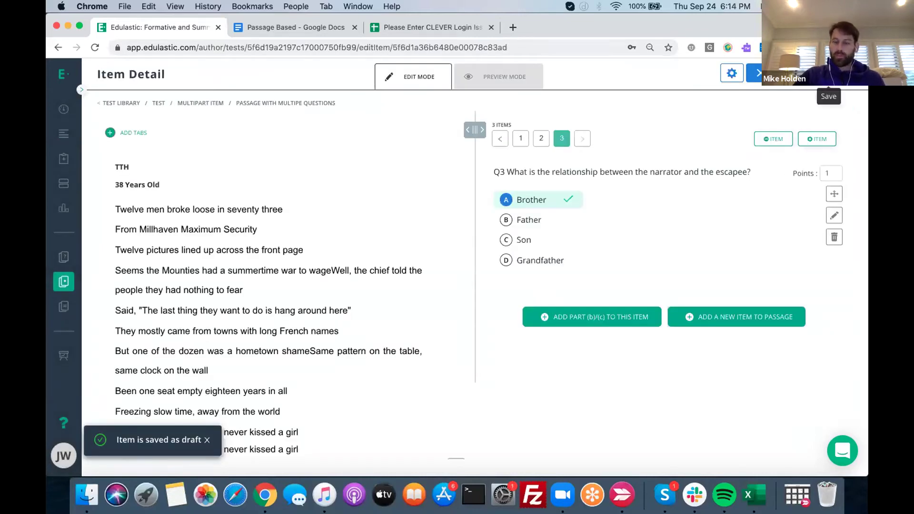
Return to the PD Demo review list and preview questions Q1 through Q3
click(829, 74)
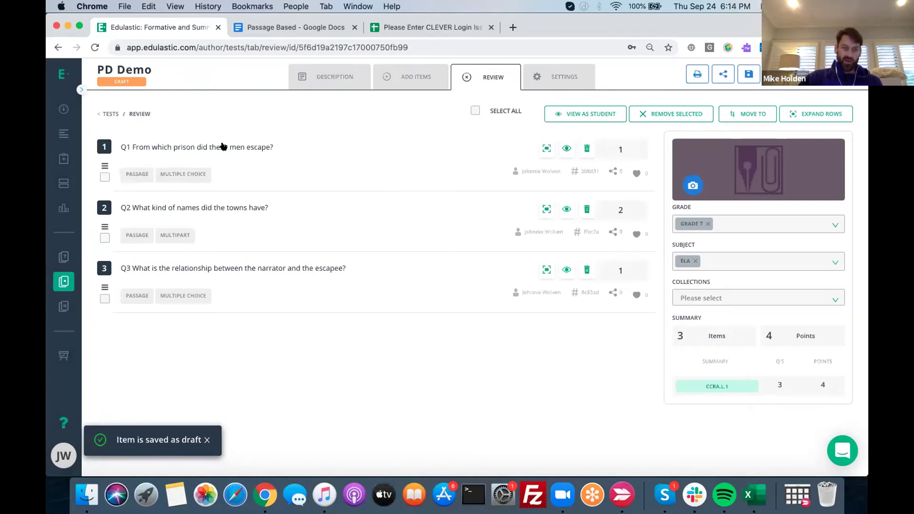
click(225, 147)
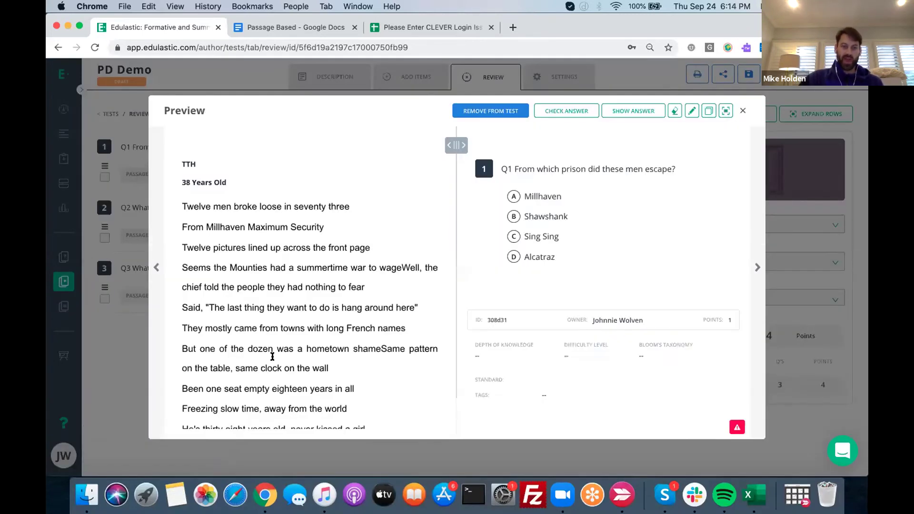
click(758, 267)
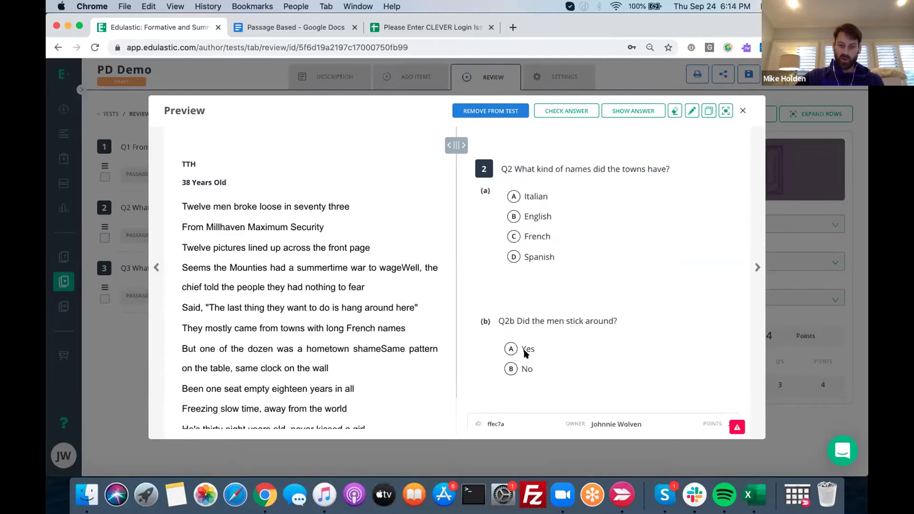
click(756, 268)
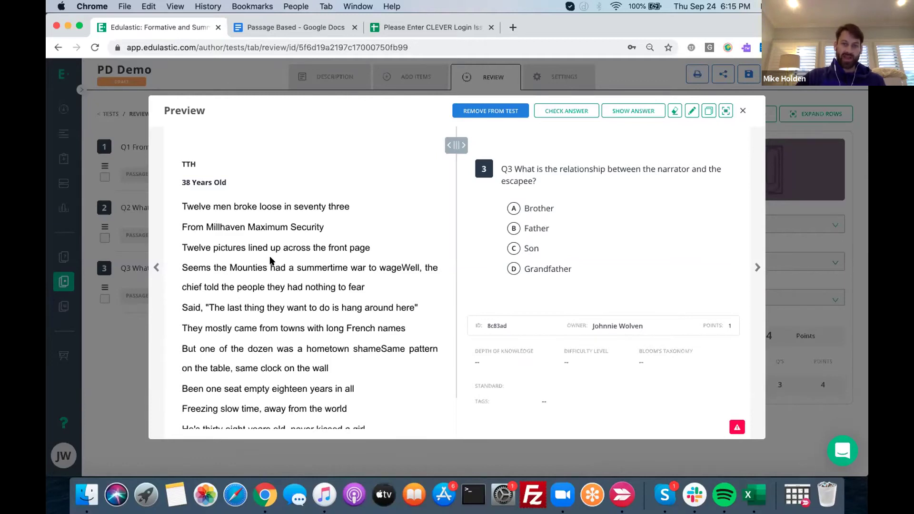
click(742, 110)
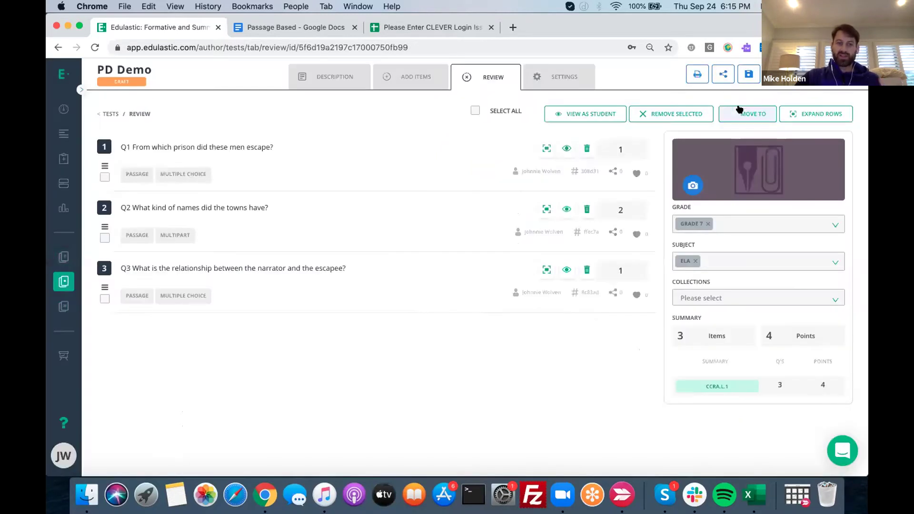
Open Q3 in the editor and save back to the review list, now 3 items worth 4 points
click(225, 262)
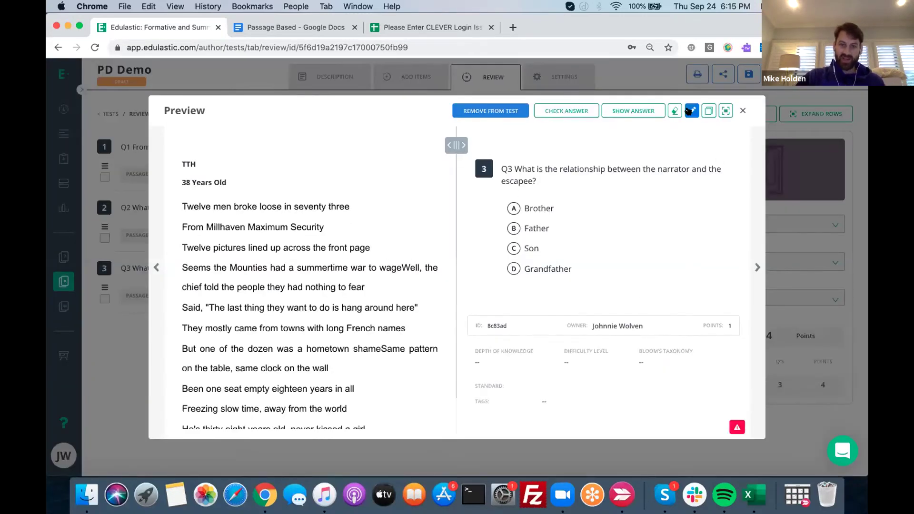
click(692, 110)
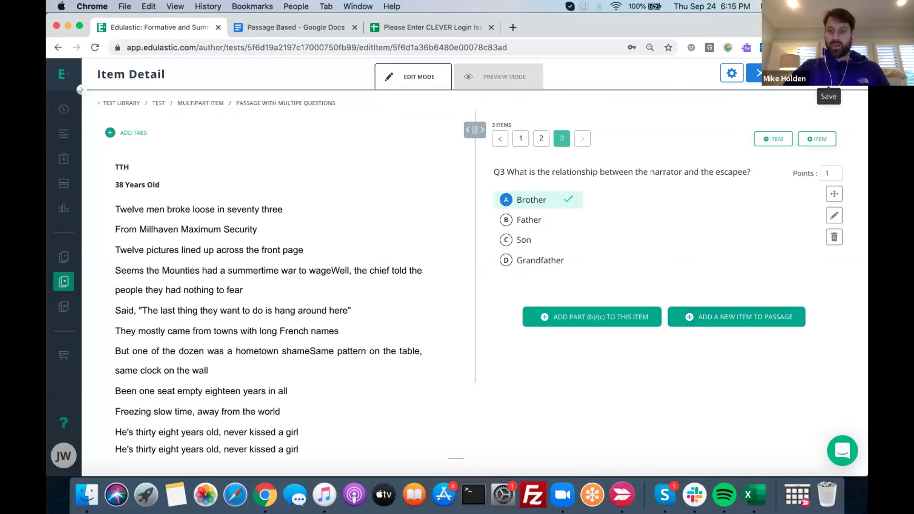
click(829, 74)
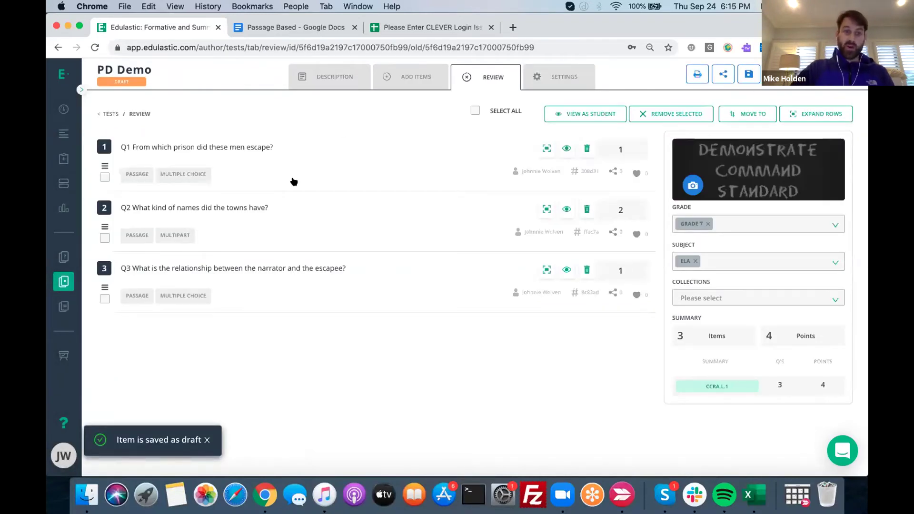
click(409, 76)
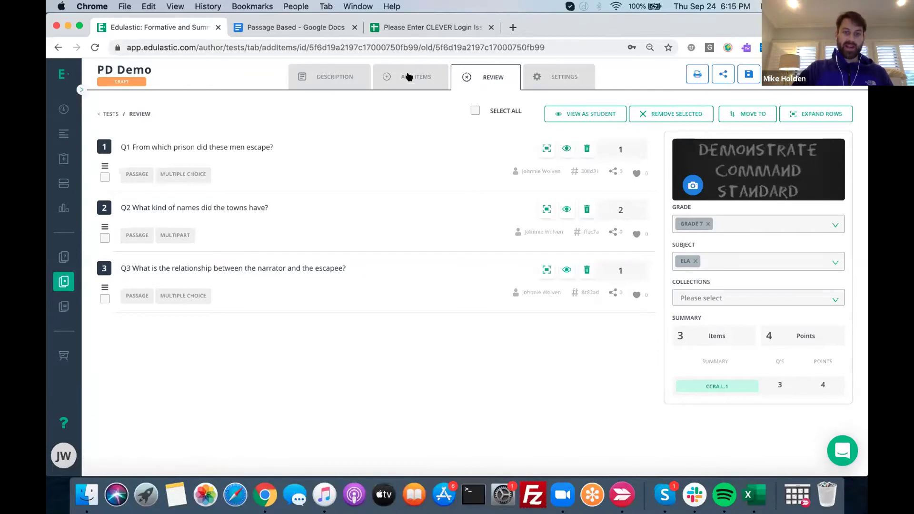
Reopen PD Demo via the 'Authored by me' library filter and open Q3 in the item editor
click(698, 109)
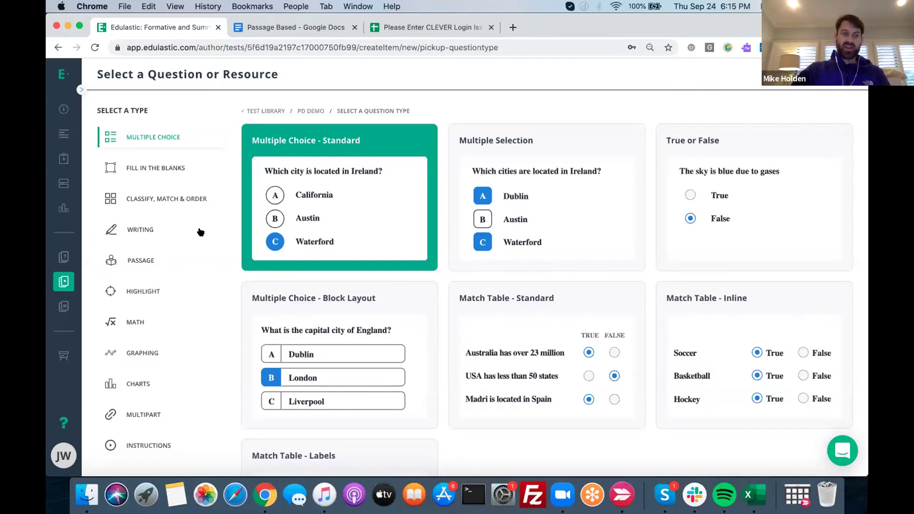
click(65, 278)
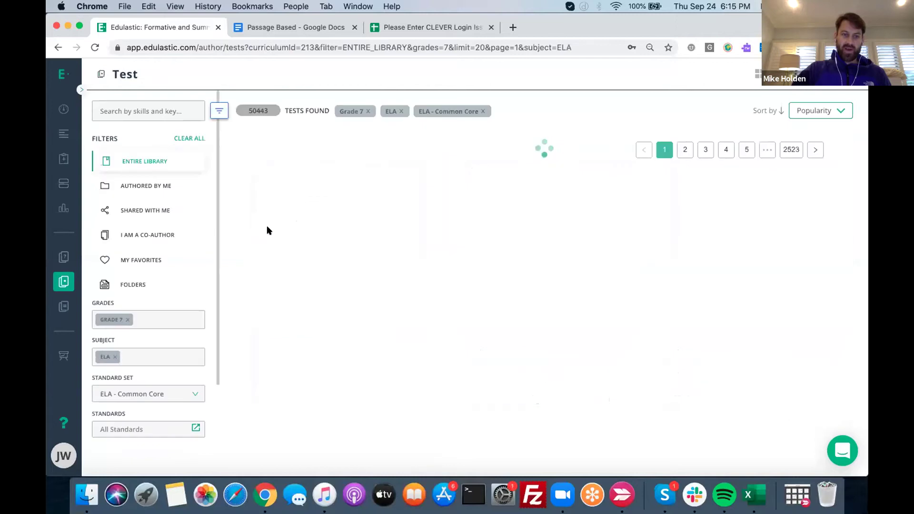
click(133, 185)
click(258, 215)
click(612, 218)
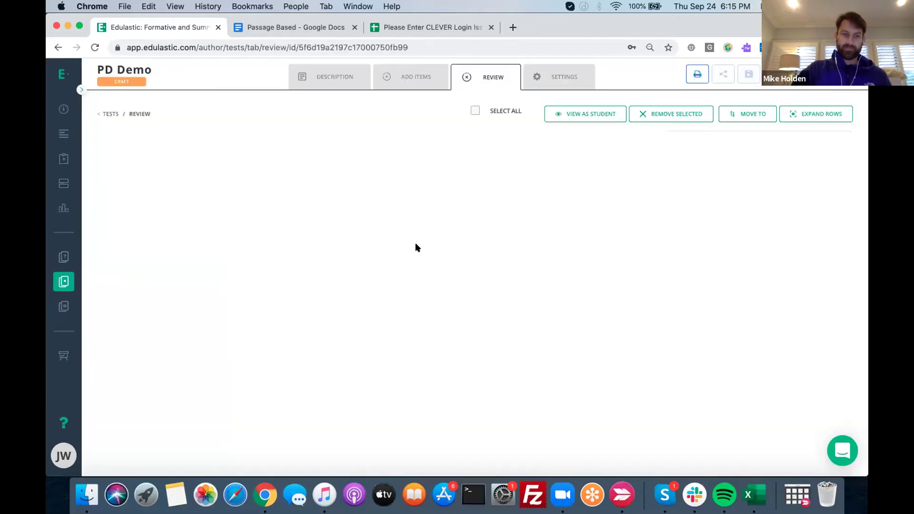
click(235, 272)
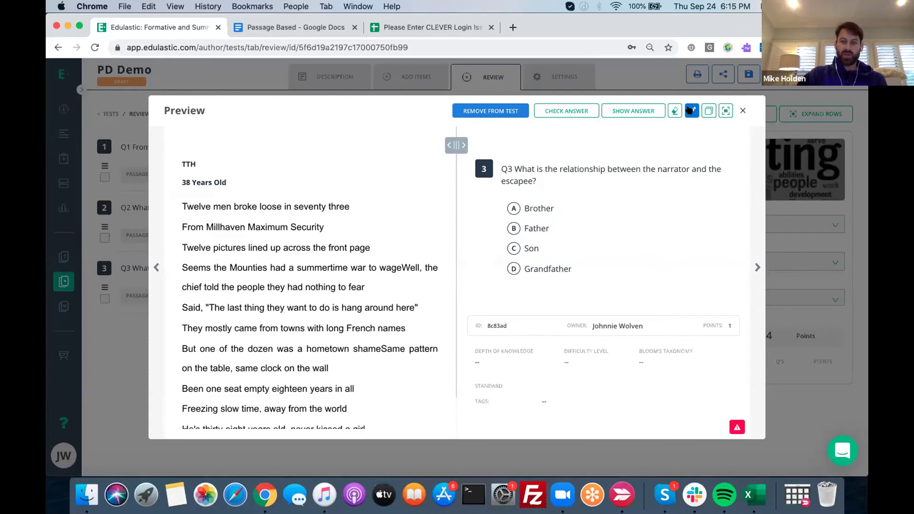
click(690, 111)
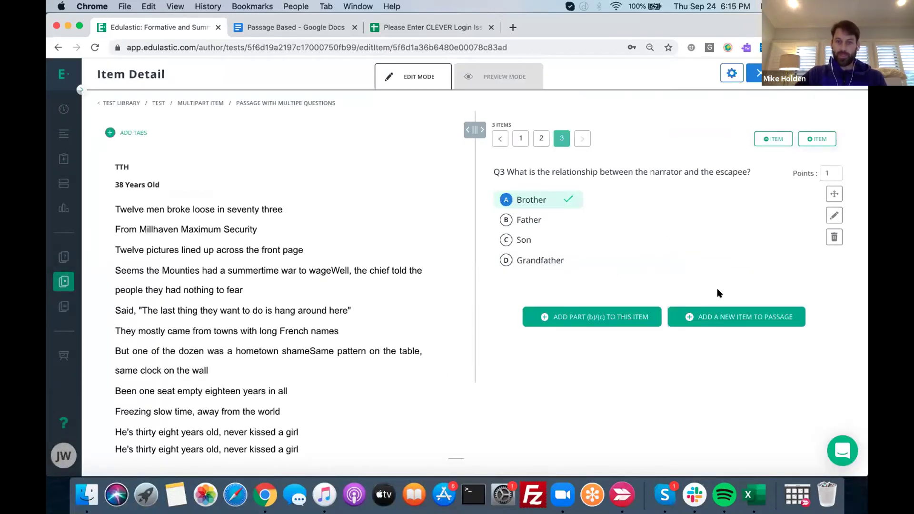
Relabel item 2's towns question as 'Q2a' and save it as a draft
click(541, 139)
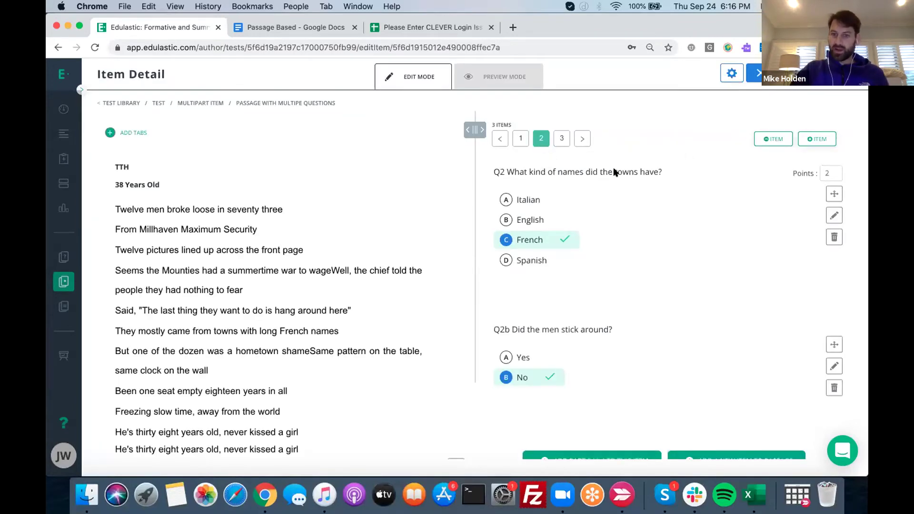
click(833, 215)
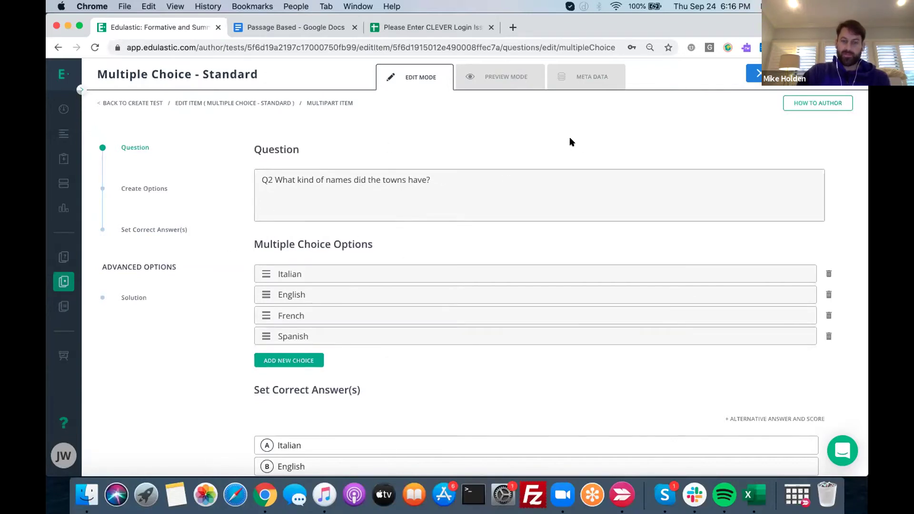
click(269, 179)
text(a)
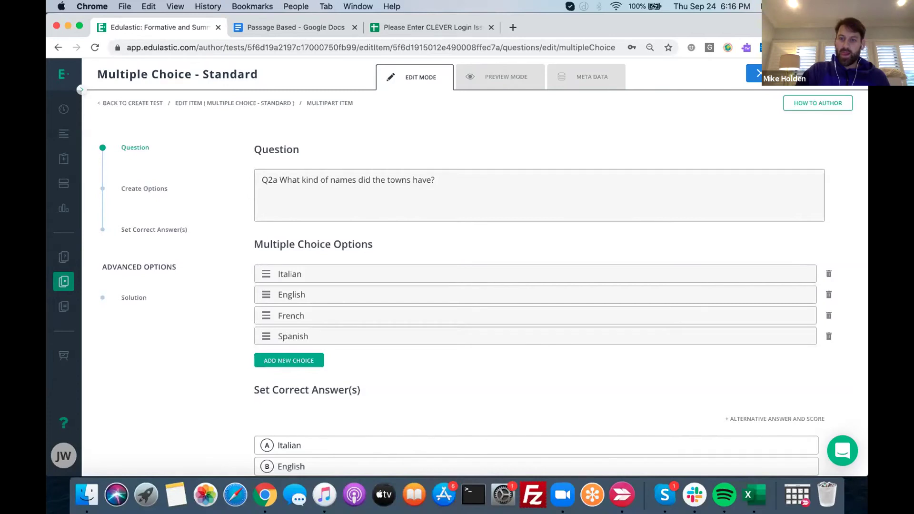
click(754, 73)
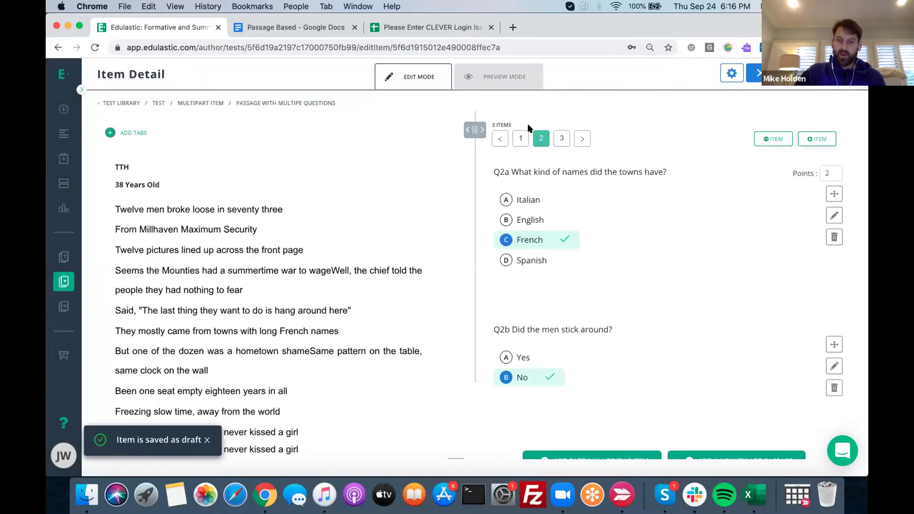
scroll(612, 110, down, 1)
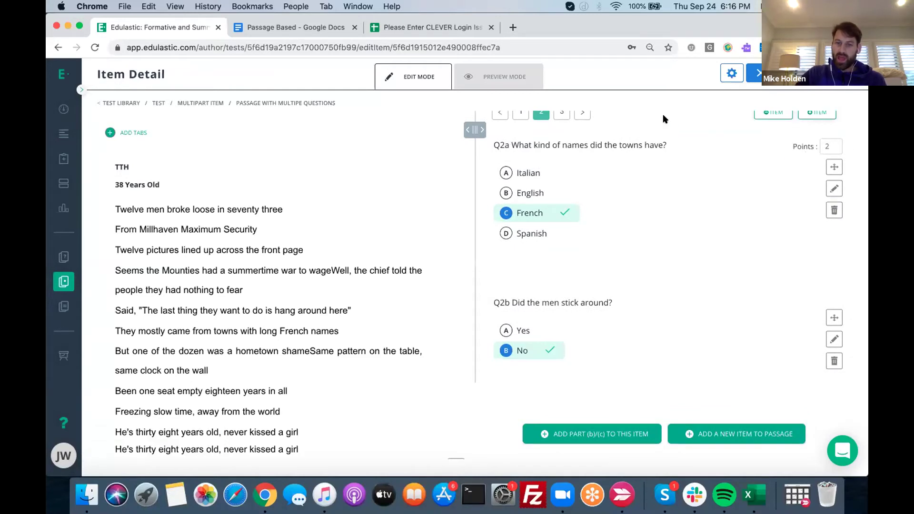
Turn off Item Level Scoring for the Q2 item, then switch to passage item 3
scroll(662, 114, up, 1)
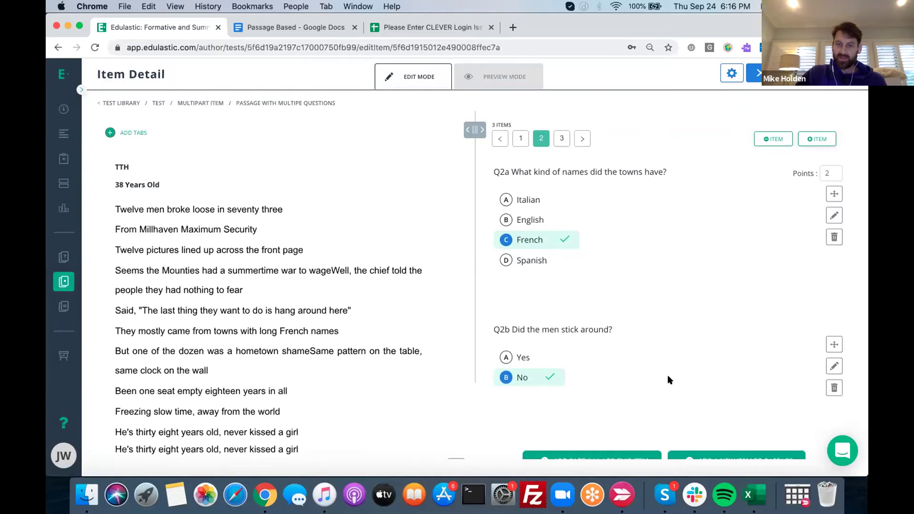
click(729, 75)
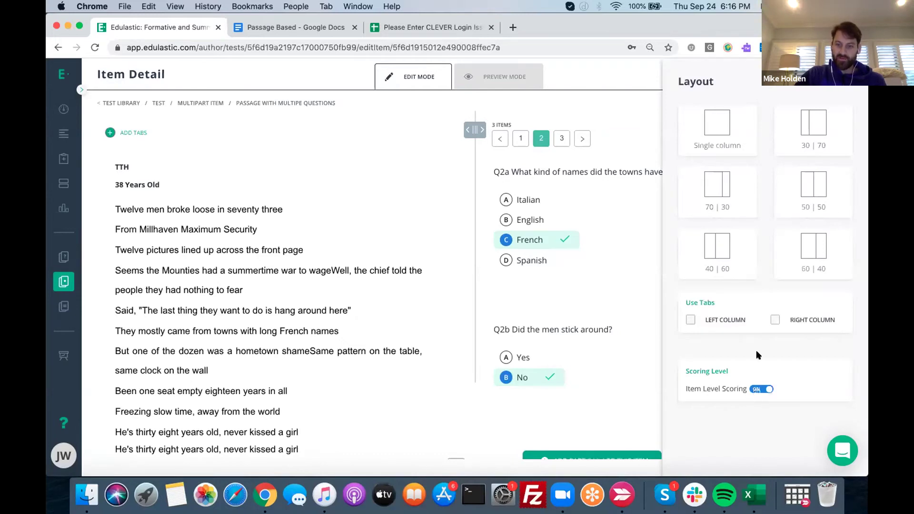
key(Escape)
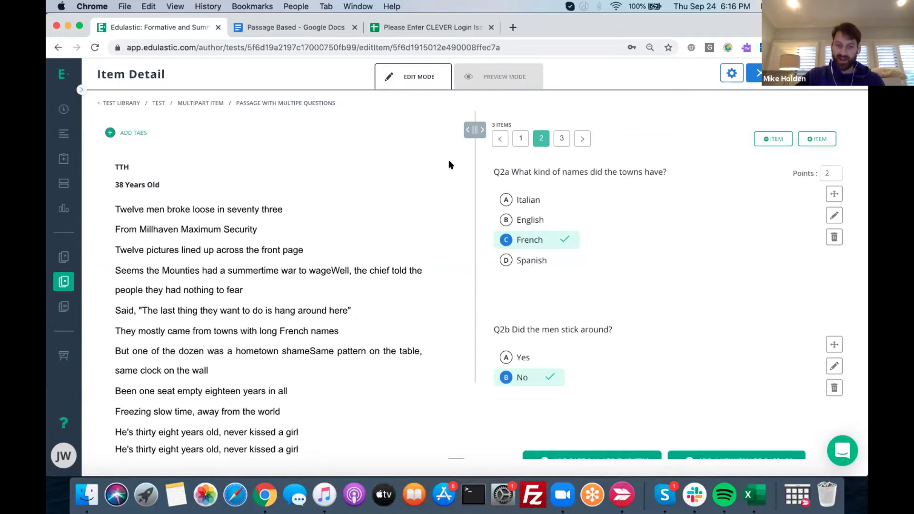
click(731, 74)
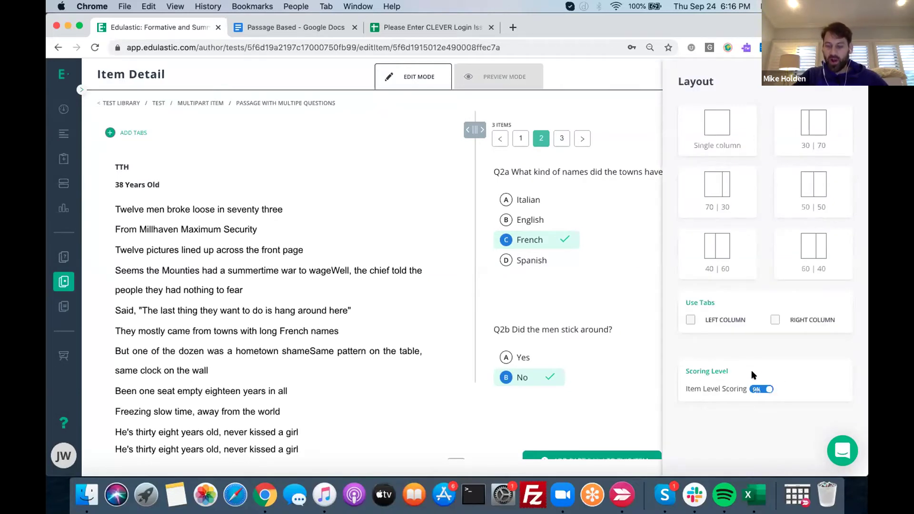
click(754, 388)
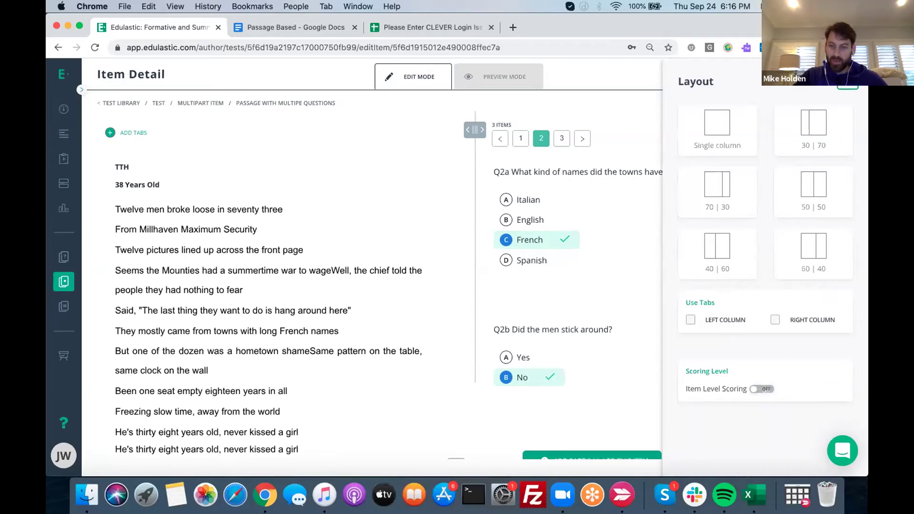
key(Escape)
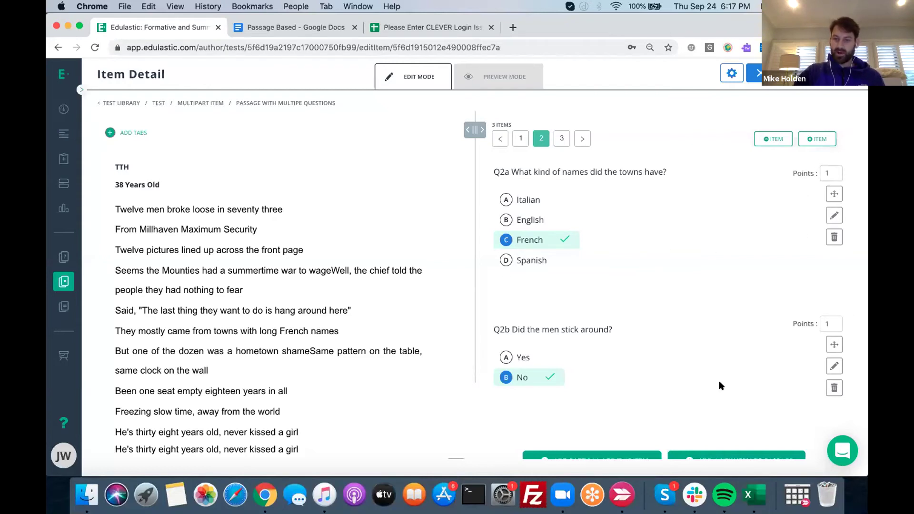
scroll(696, 398, down, 1)
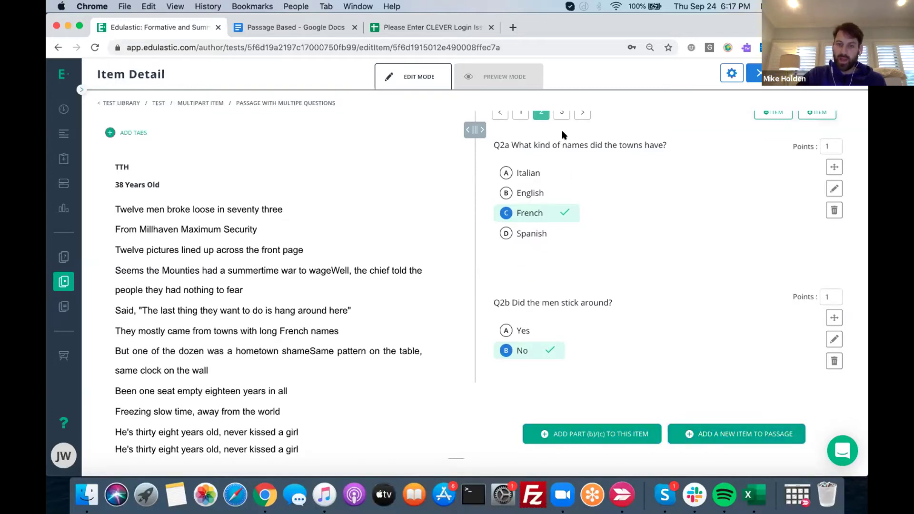
click(562, 114)
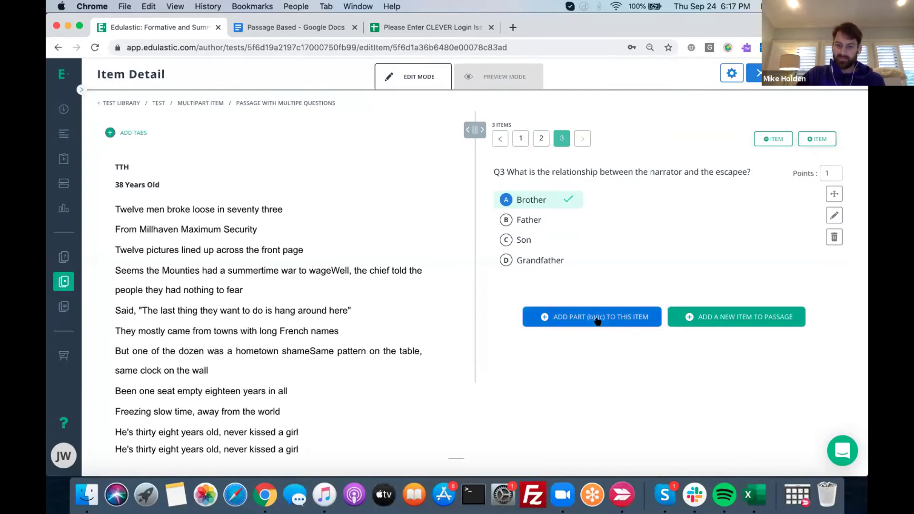
Add a multiple-choice part 'Q3b What room do they discuss?' to item 3
click(598, 322)
click(362, 214)
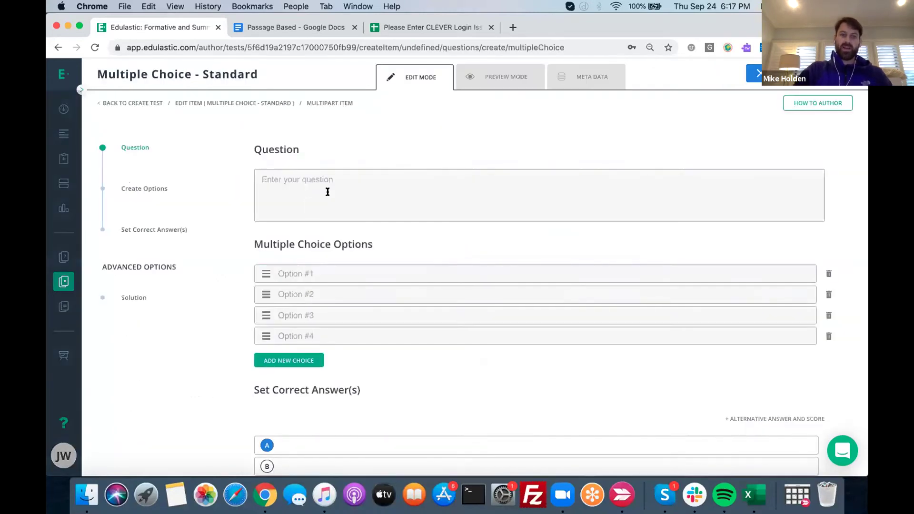
click(328, 192)
text(Q3b)
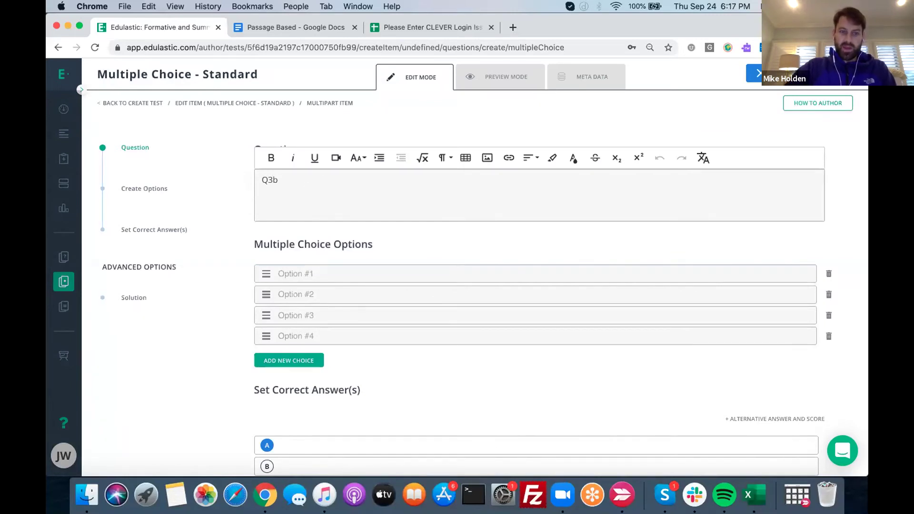
text( What room do they discuss?)
Fill in answer options Kitchen, Living, Bed and Bath, with Kitchen correct
click(281, 273)
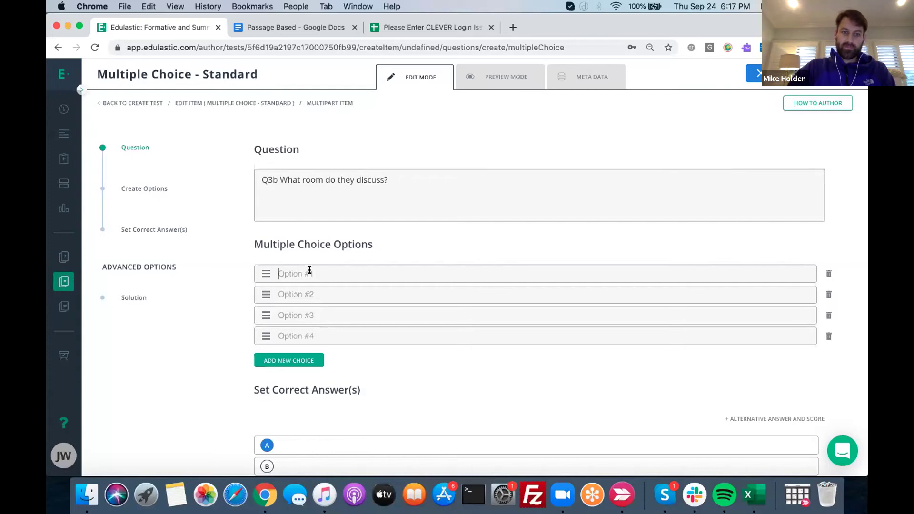
text(Kitchen)
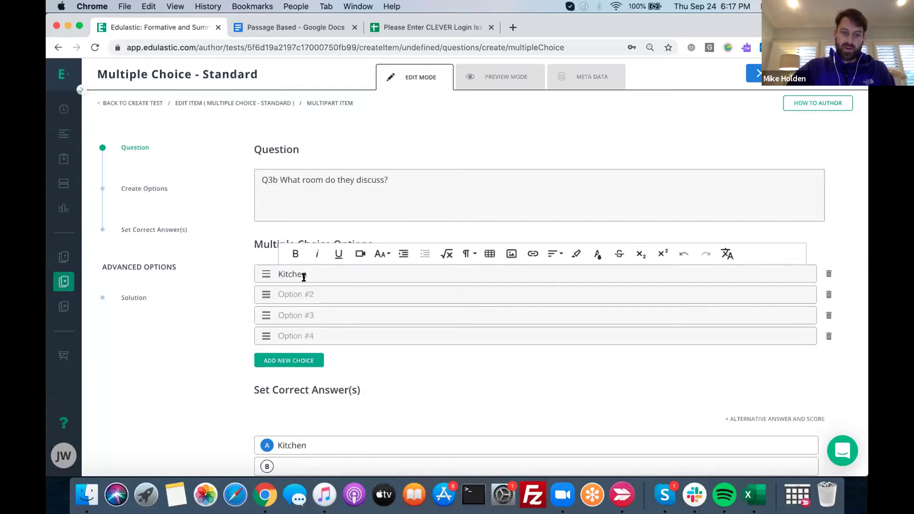
click(286, 294)
text(Lving)
click(289, 295)
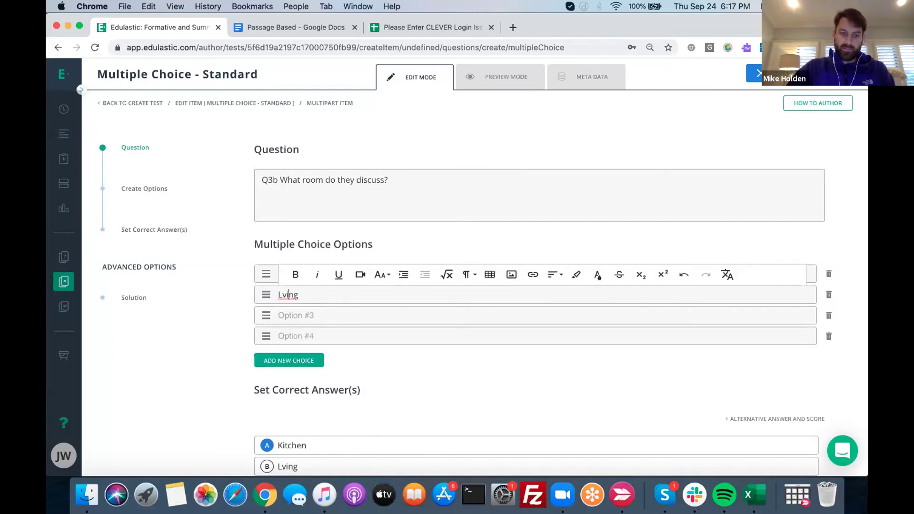
text(i)
click(299, 312)
text(Dinne)
key(BackSpace)
key(BackSpace)
key(BackSpace)
key(BackSpace)
key(BackSpace)
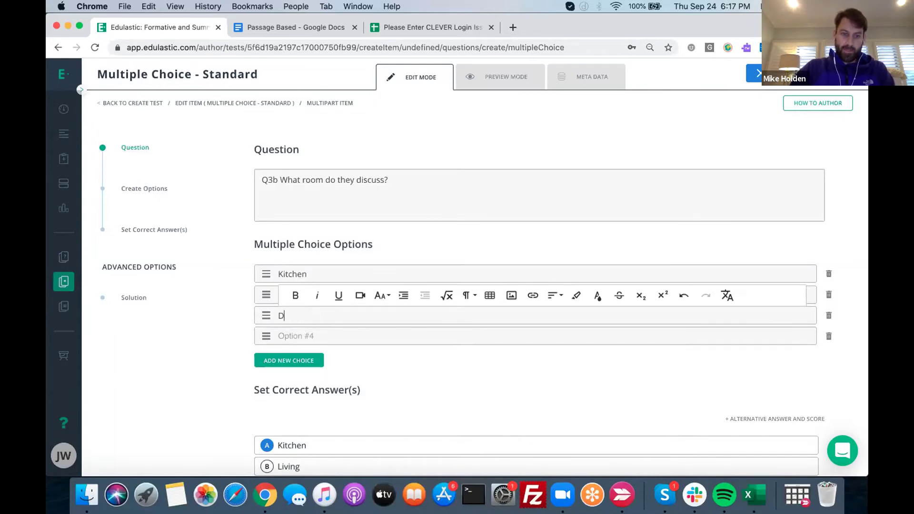
text(Bed)
click(297, 336)
text(Bath)
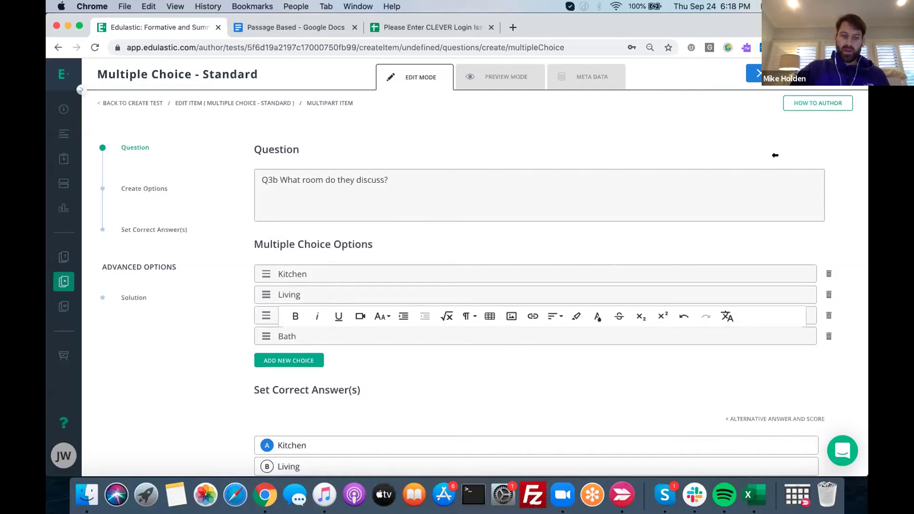
click(577, 78)
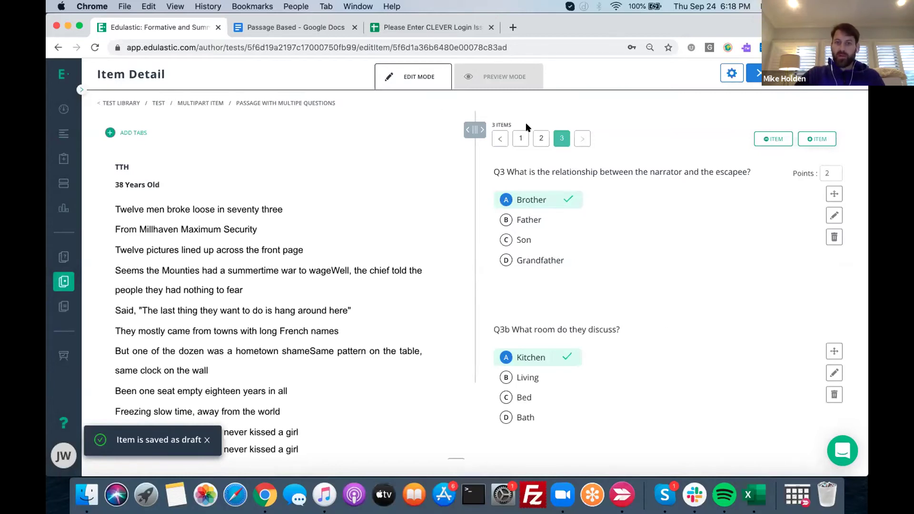
Turn off item-level scoring on item 2 and set Q2a to 1 point
click(540, 138)
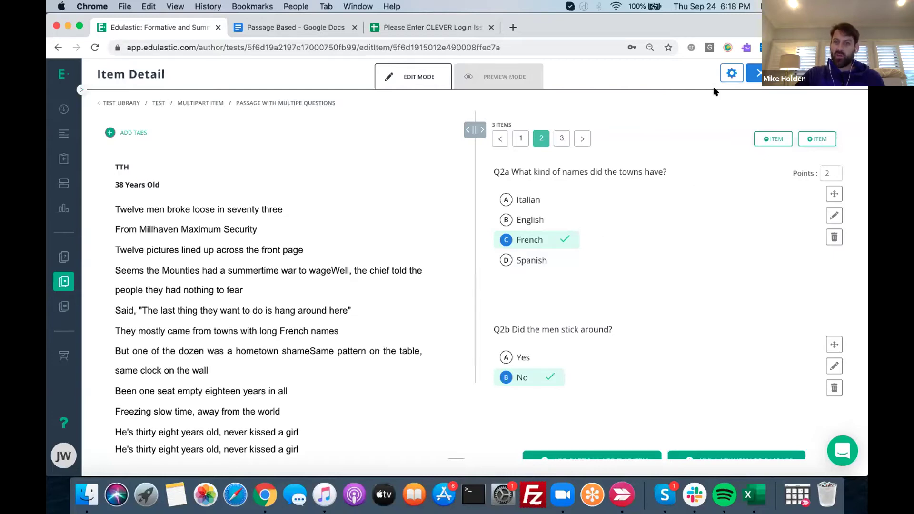
click(731, 74)
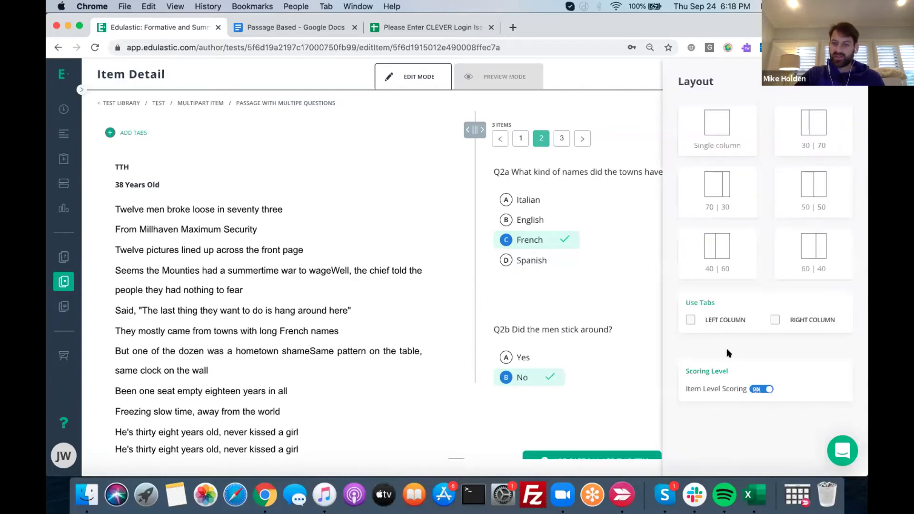
click(761, 389)
click(635, 292)
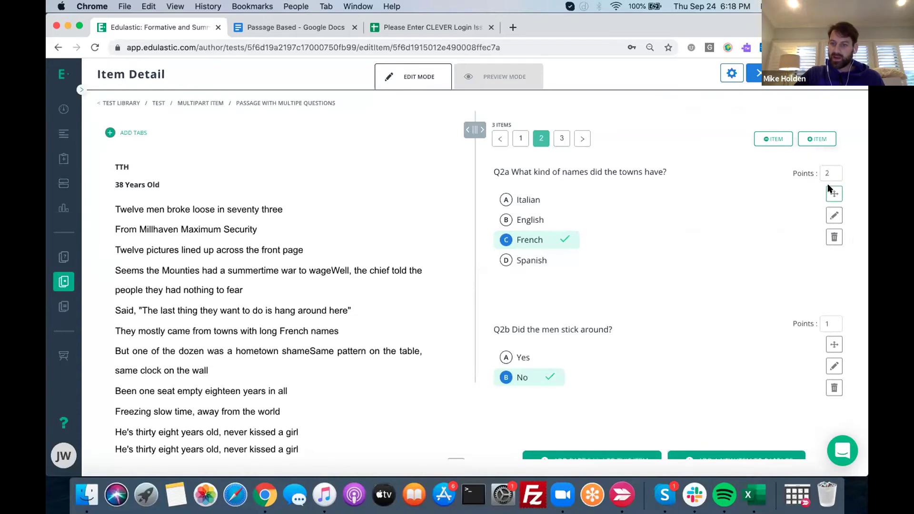
click(838, 176)
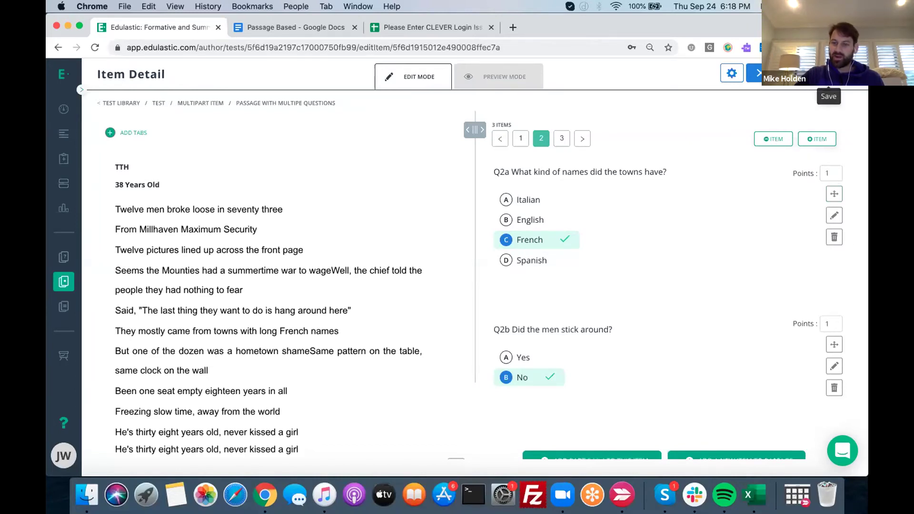
click(829, 74)
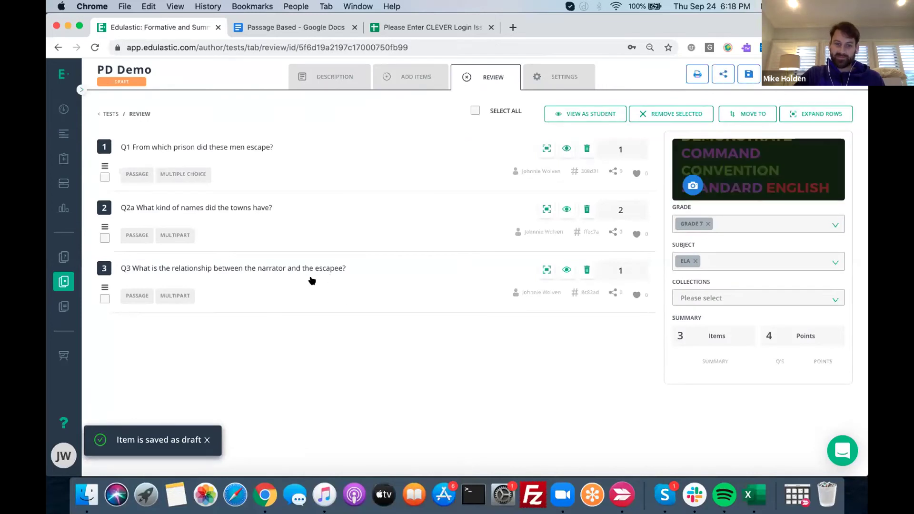
click(263, 207)
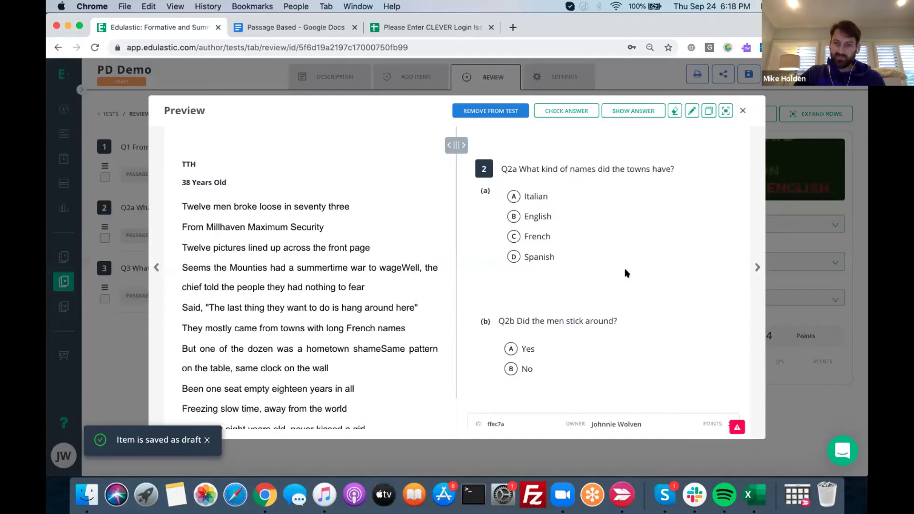
click(691, 112)
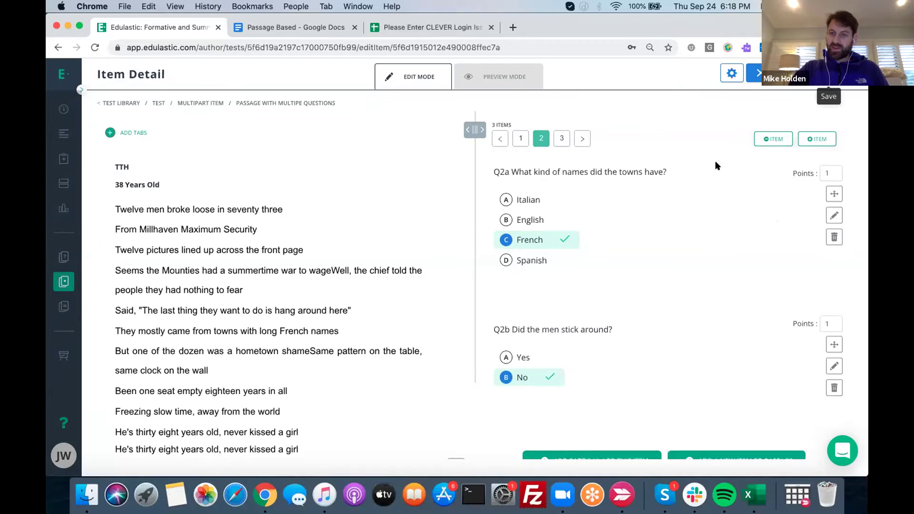
Switch off item-level scoring for item 3 and save PD Demo as a 5-point draft
click(558, 138)
click(732, 73)
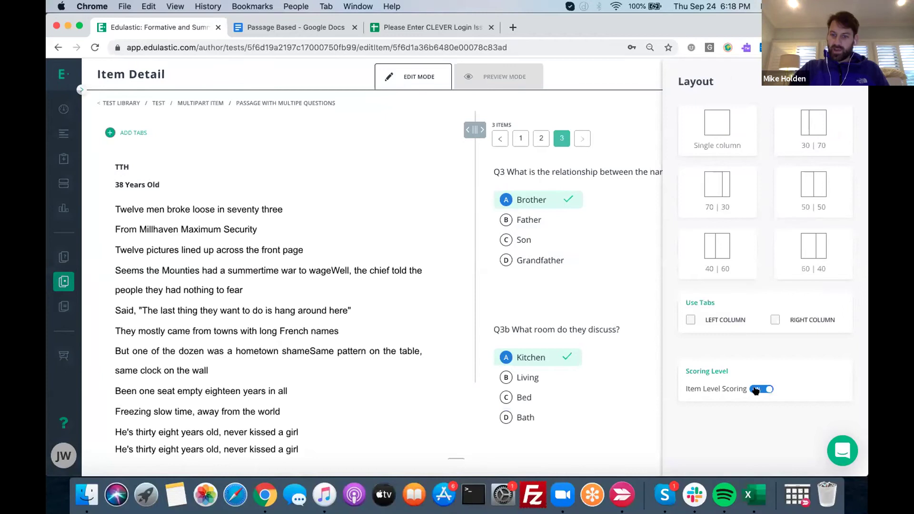
click(640, 274)
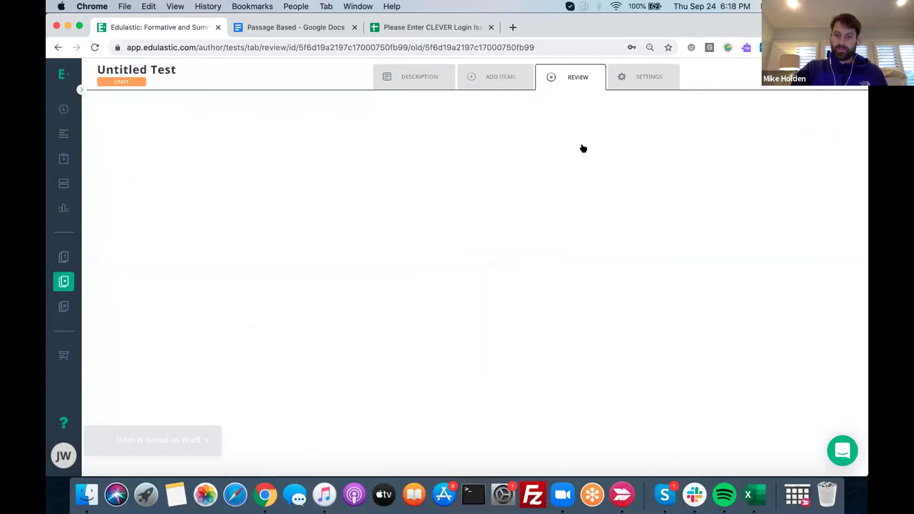
click(742, 75)
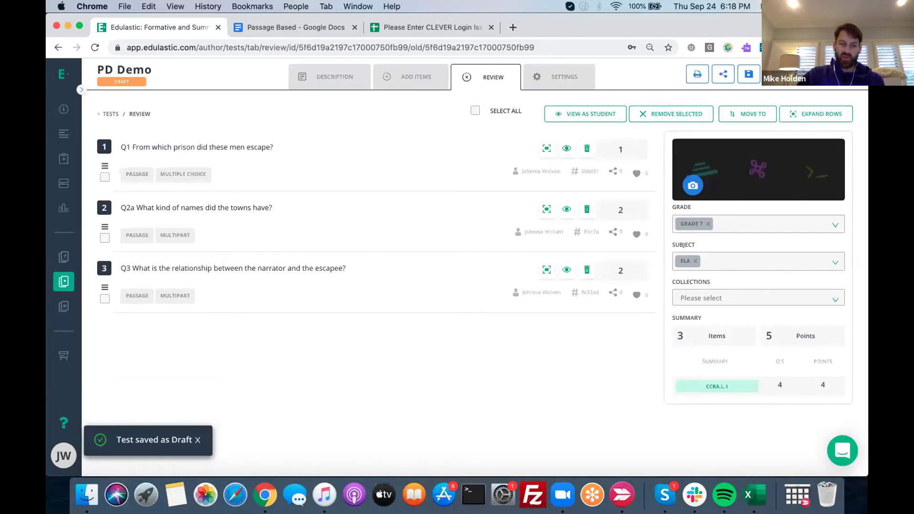
Publish PD Demo and find it listed in the test library
click(785, 76)
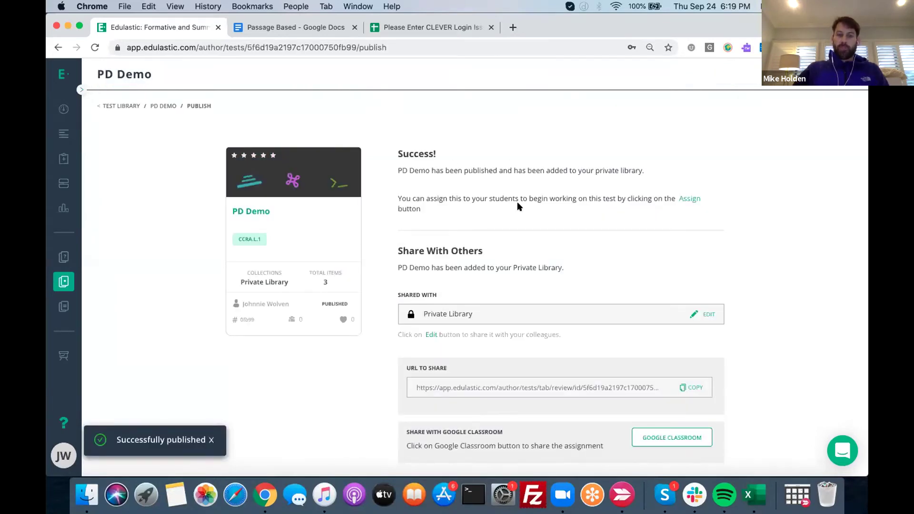
click(81, 89)
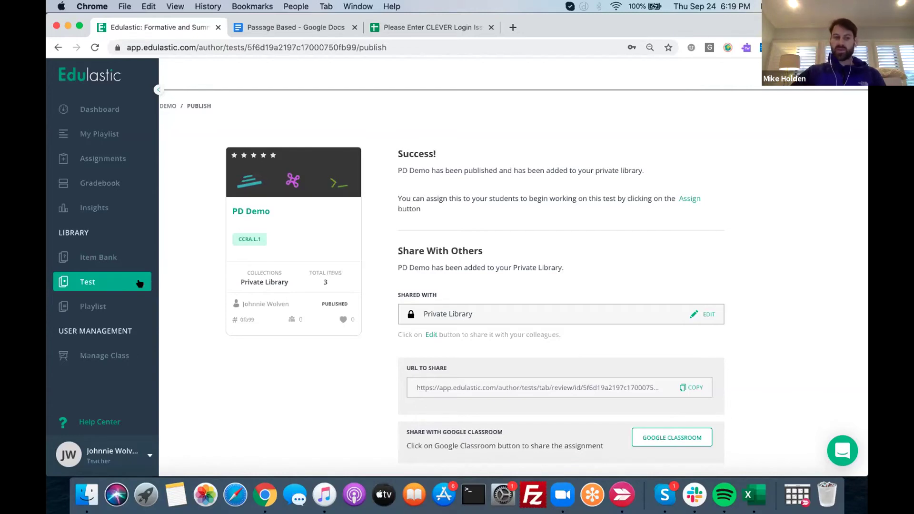
click(85, 281)
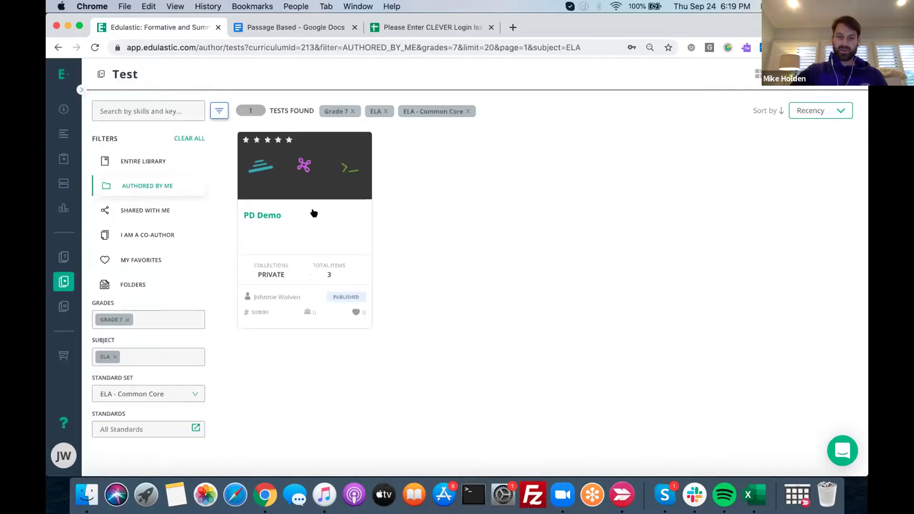
Open the published PD Demo details and preview the Q3 passage item
click(261, 217)
click(492, 186)
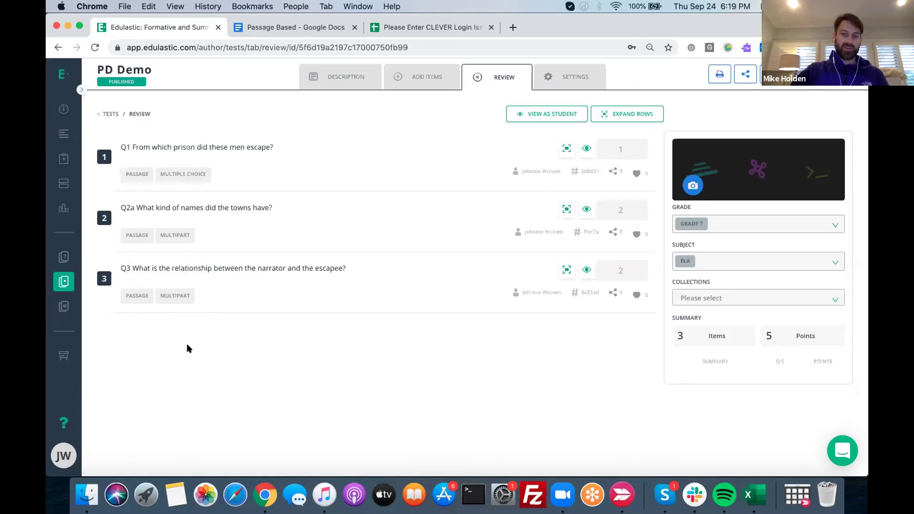
click(265, 269)
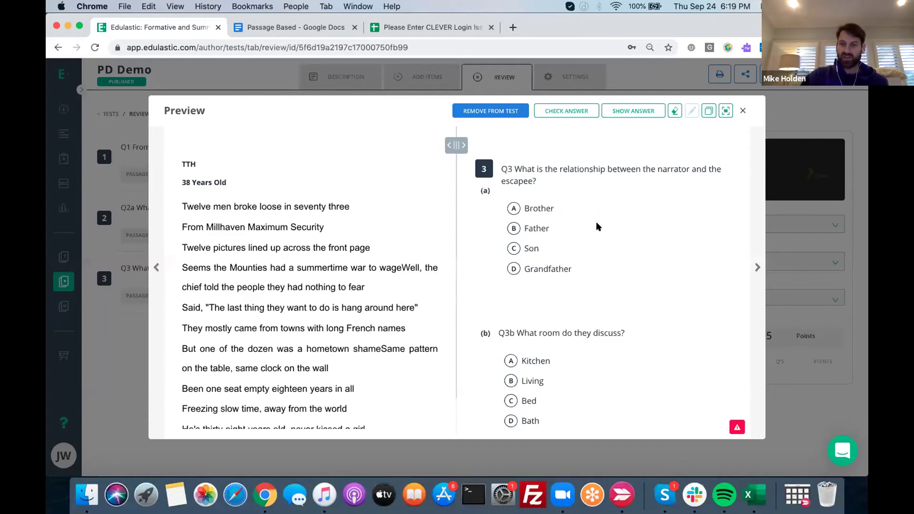
click(743, 111)
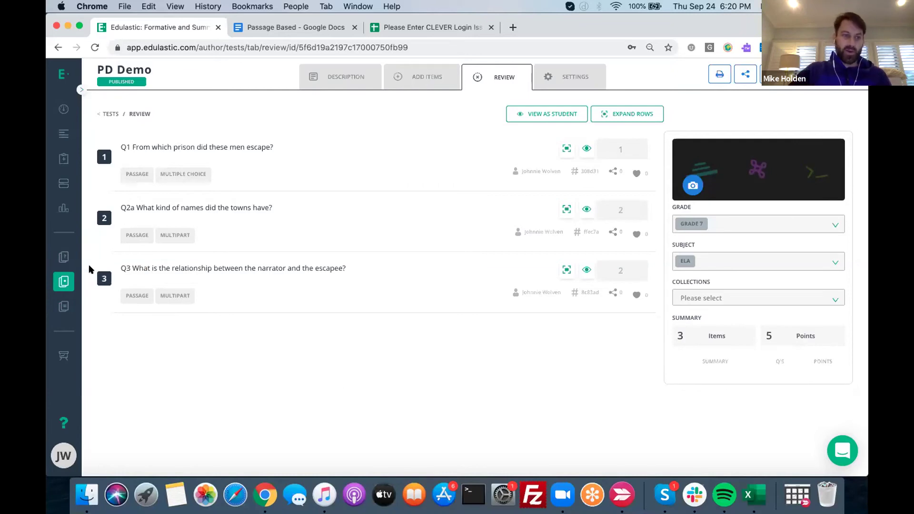
Sign out and sign back in with a different saved teacher account
click(63, 454)
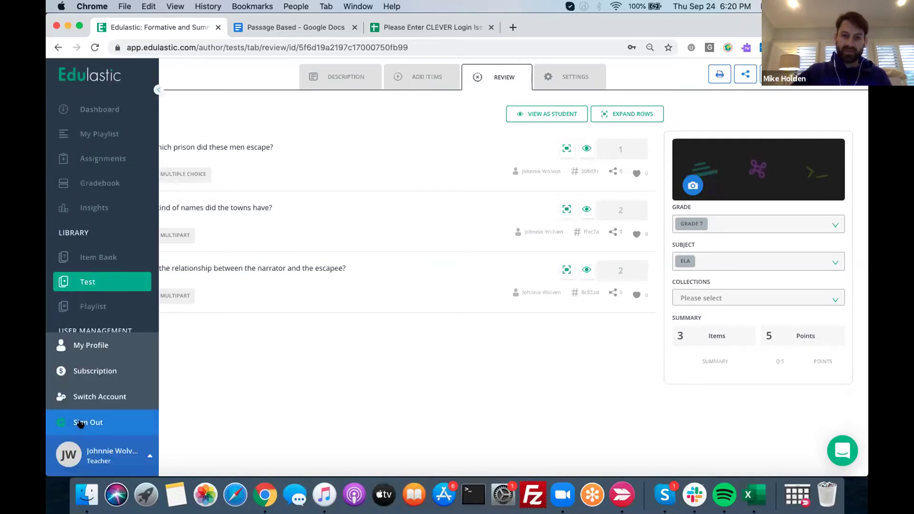
click(80, 424)
click(465, 255)
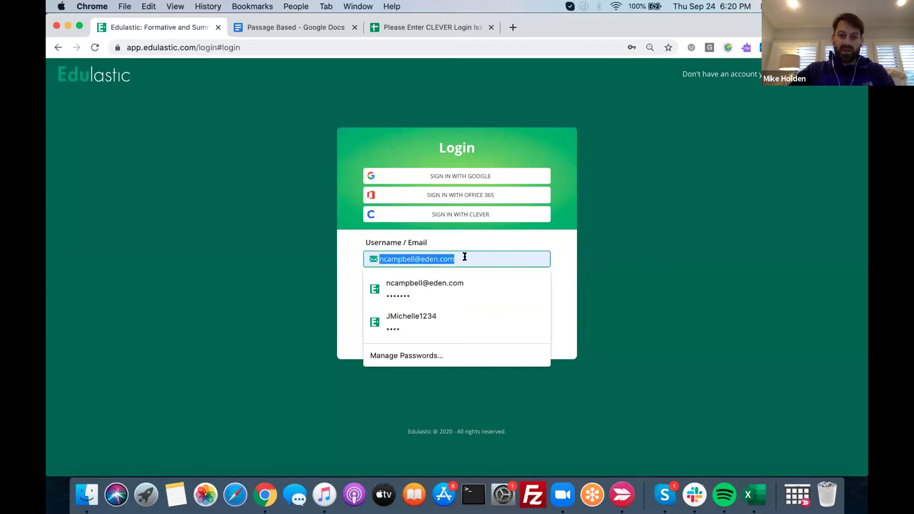
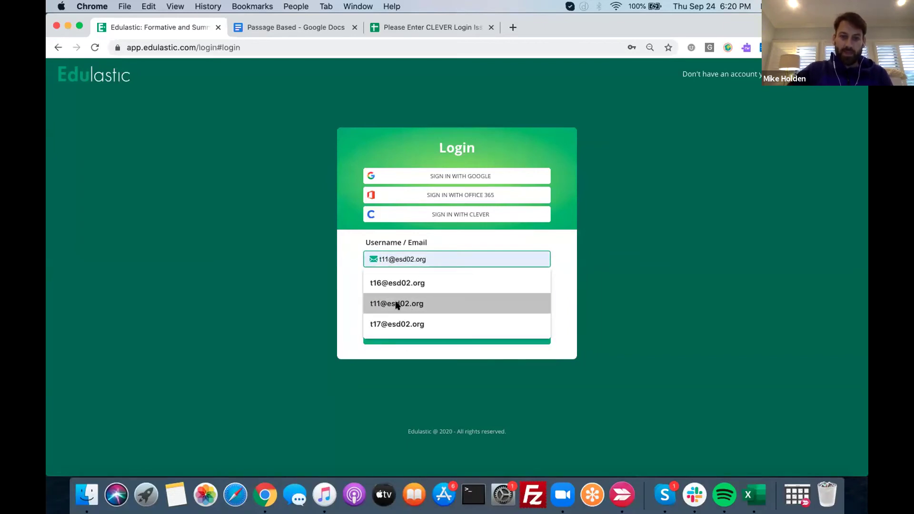
click(396, 304)
click(408, 334)
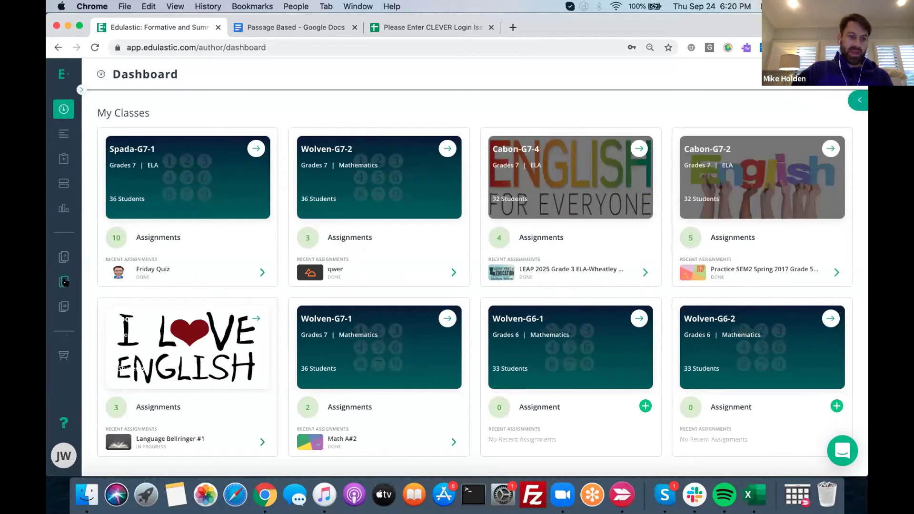
Delete the 'Delete me' item from the Item Bank and start a new item
click(79, 90)
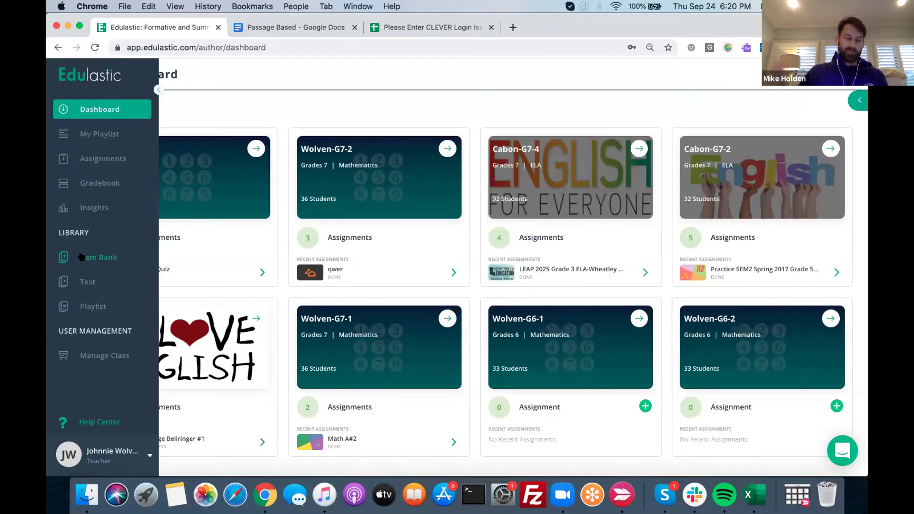
click(82, 257)
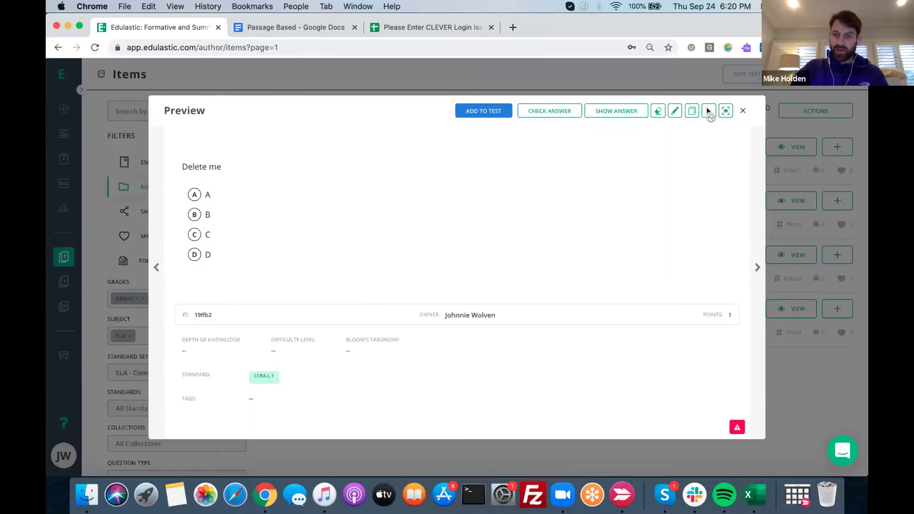
click(708, 112)
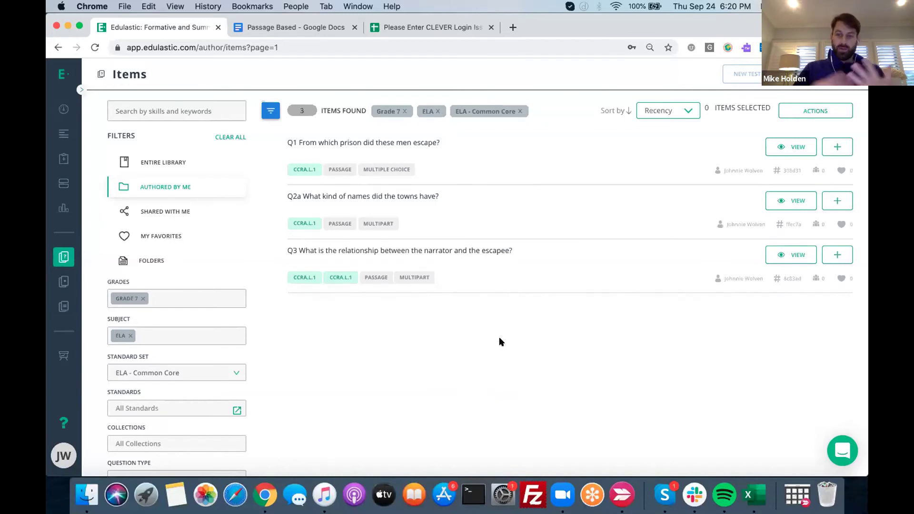
click(826, 74)
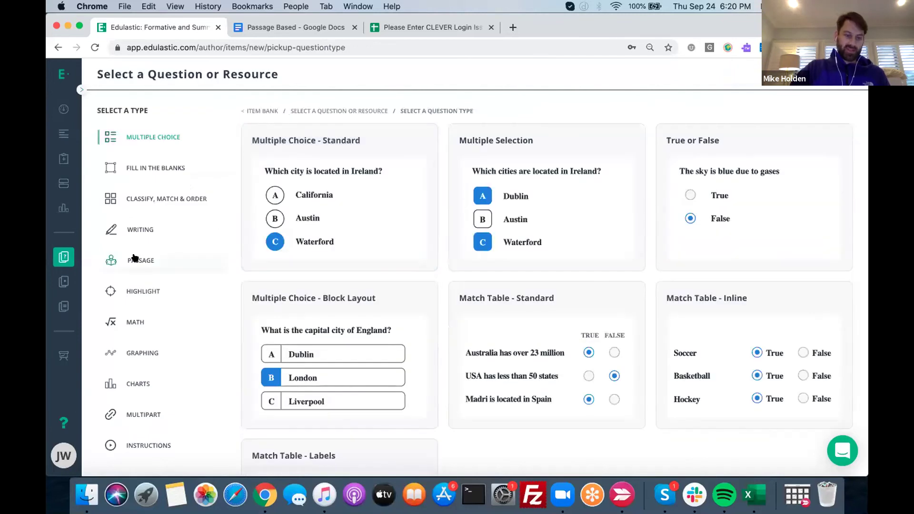
Create a Passage with Questions item headed TTH2, titled '39 Years Old', then select the placeholder content
click(134, 257)
click(336, 218)
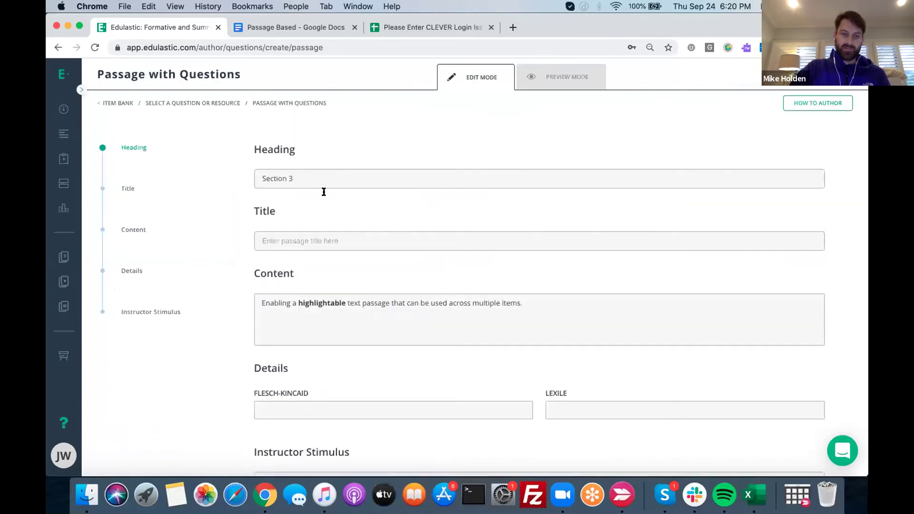
triple_click(313, 178)
text(TTH)
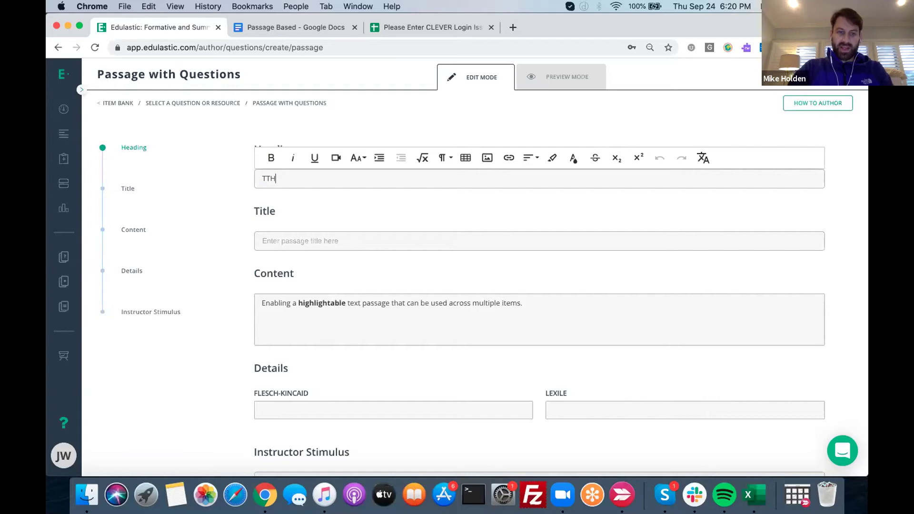
text(2)
click(298, 236)
text(3)
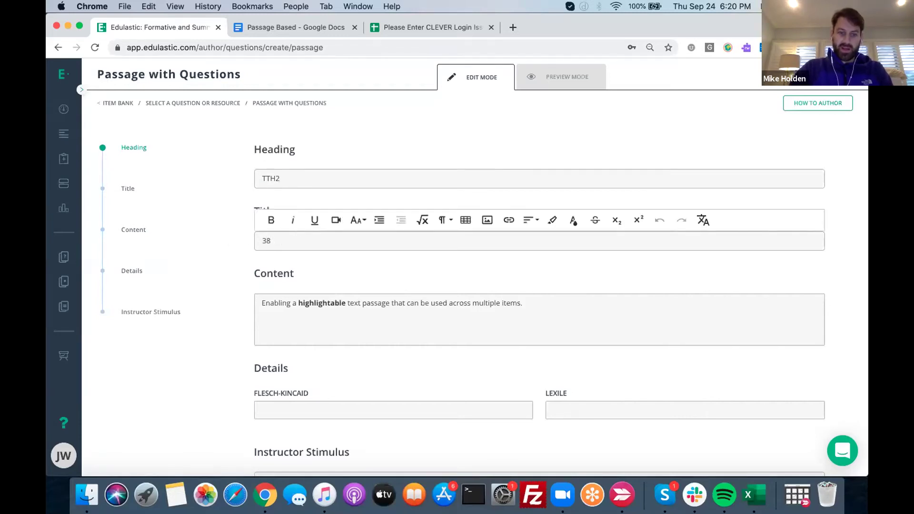
text(9 Years Old)
triple_click(301, 303)
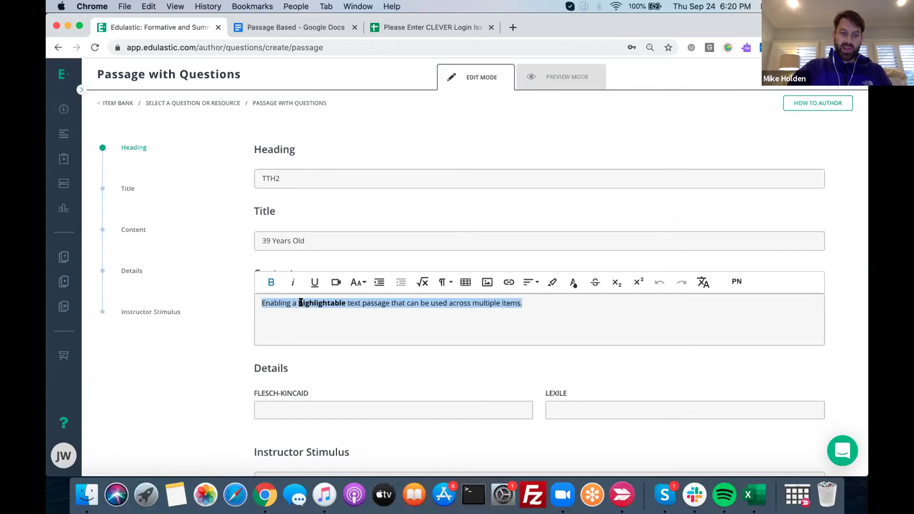
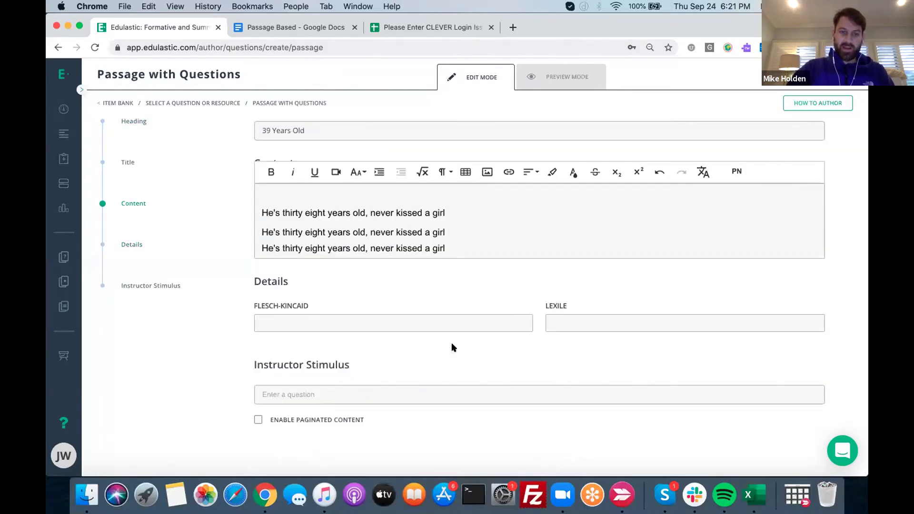
Delete the blank first line above the lyrics in the passage content
key(BackSpace)
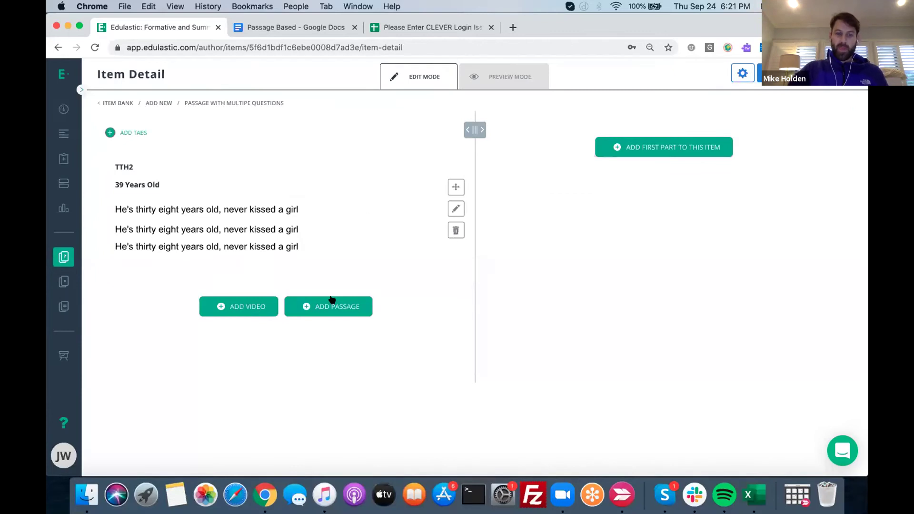
Add a rich-text Writing essay question asking 'What is this song about'
click(657, 147)
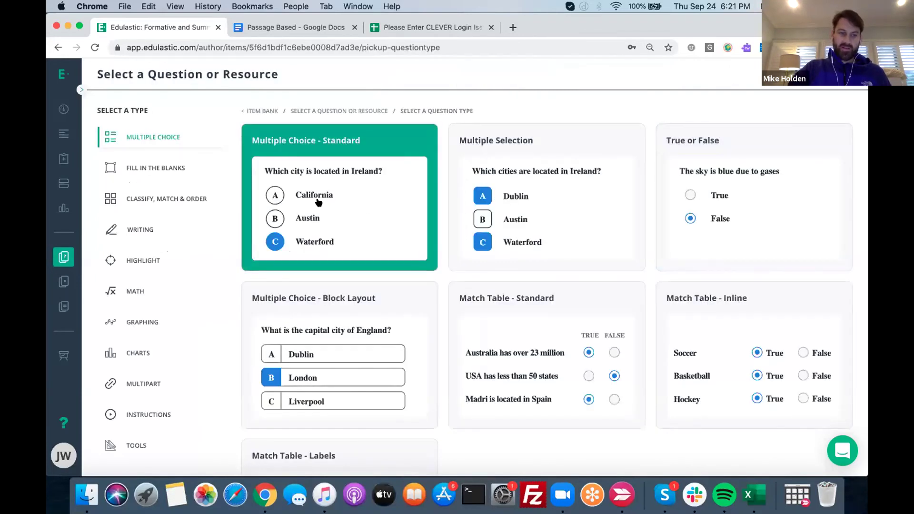
click(138, 230)
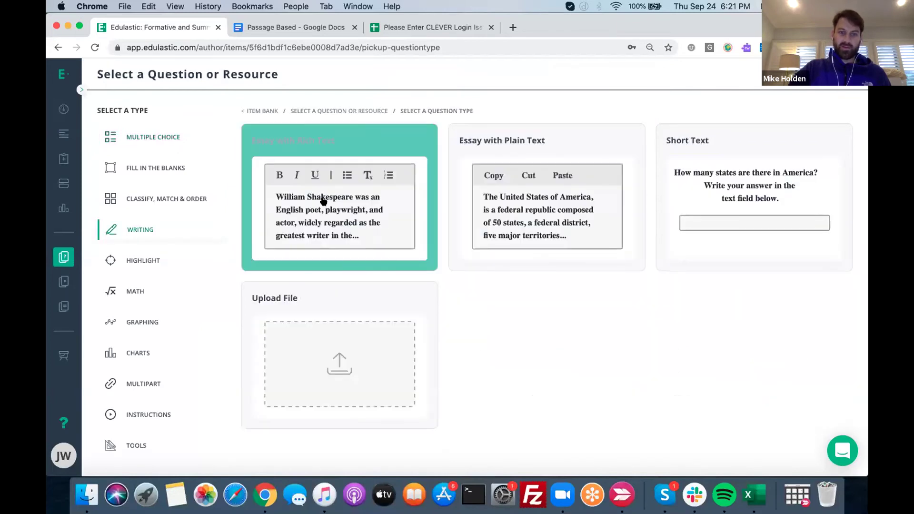
click(323, 200)
text(What is this song about?)
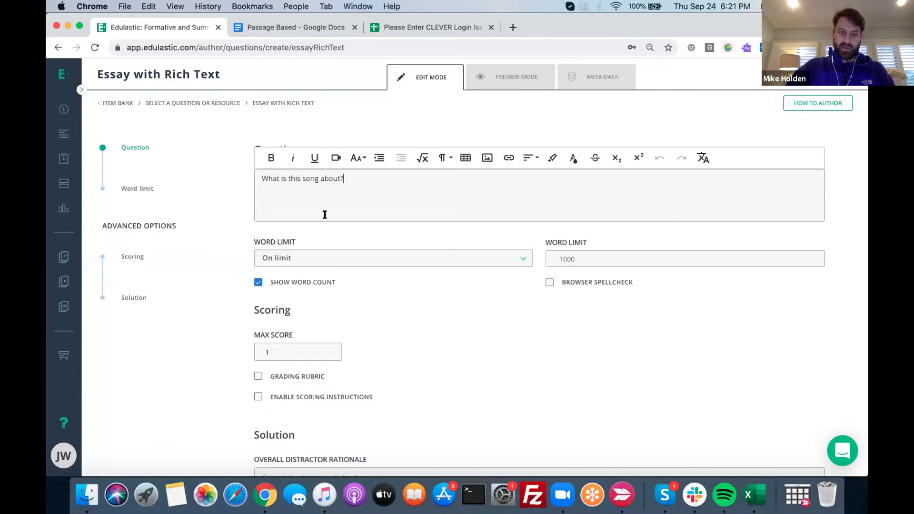
Tag the essay question with standard CCRA.L.1 in its metadata
click(583, 66)
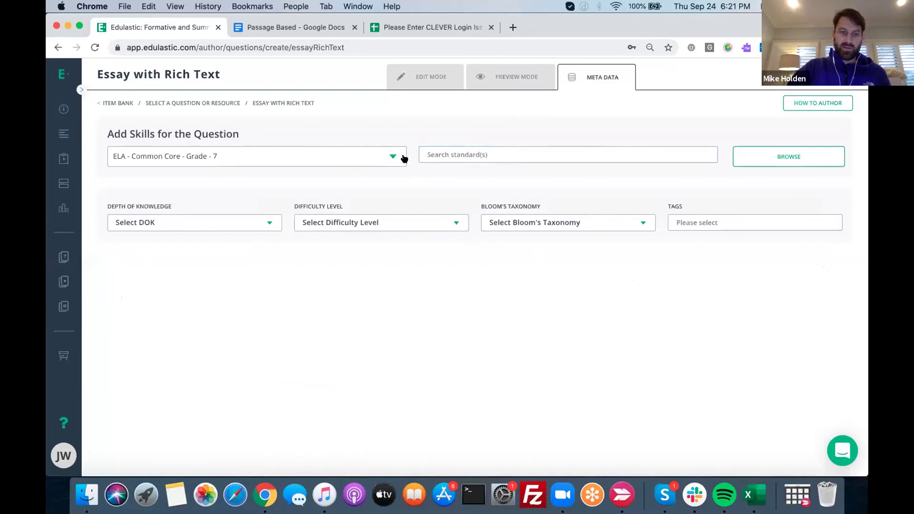
click(761, 157)
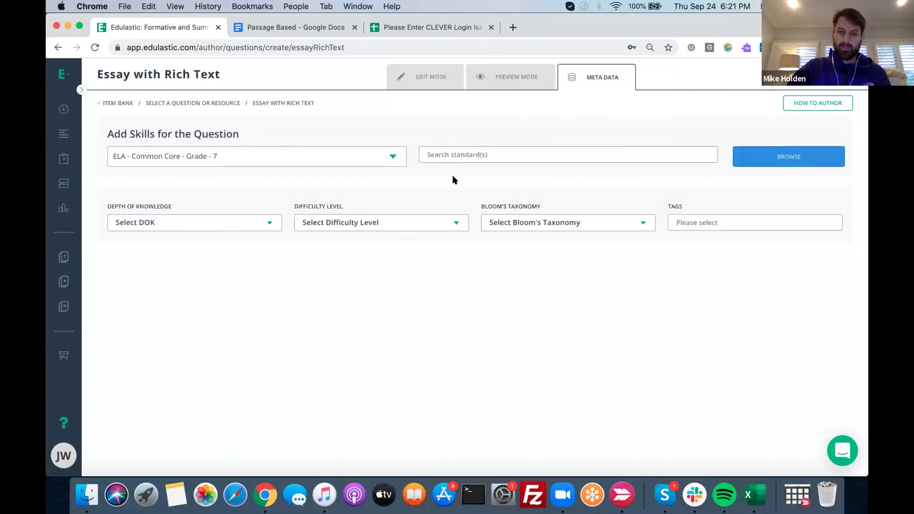
click(409, 179)
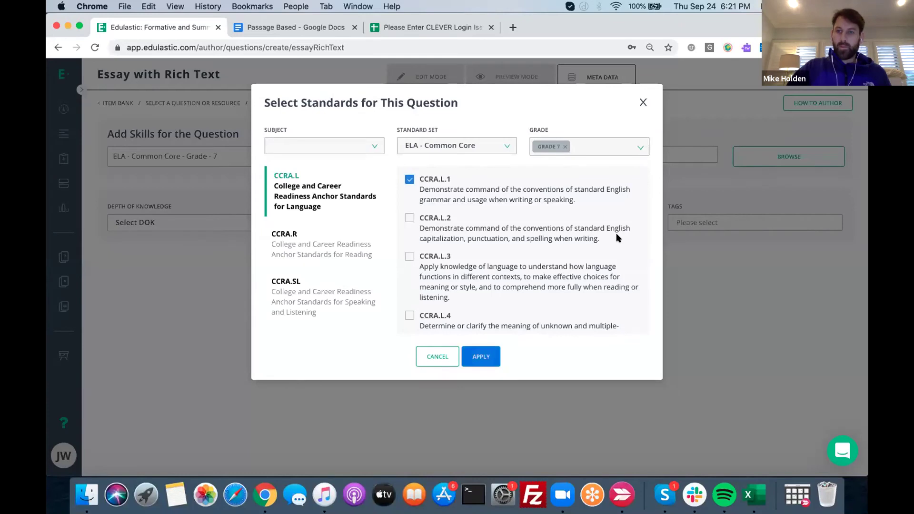
click(480, 357)
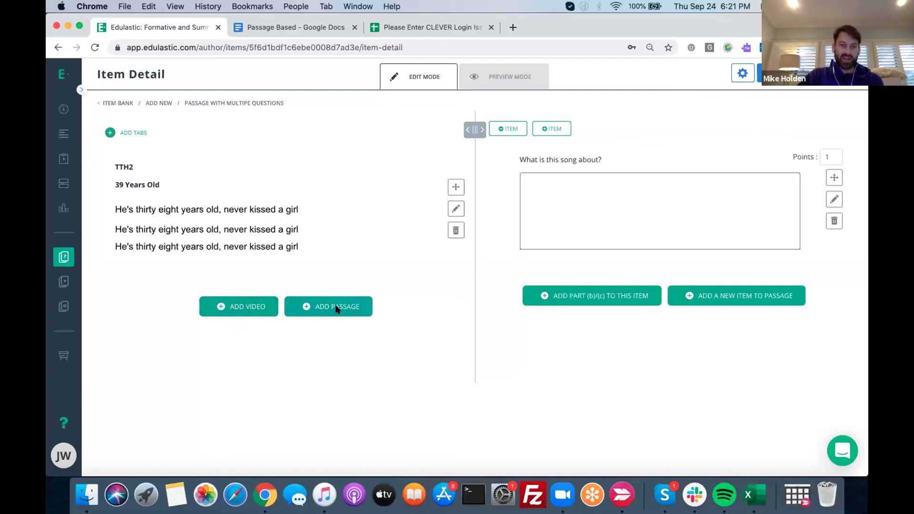
Split the passage area into Tab 1 and Tab 2, and show Tab 2
click(127, 131)
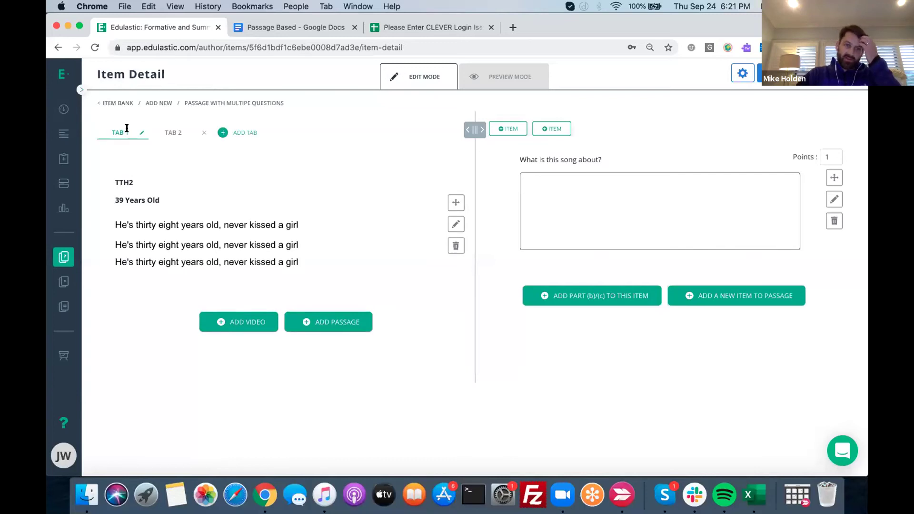
click(168, 129)
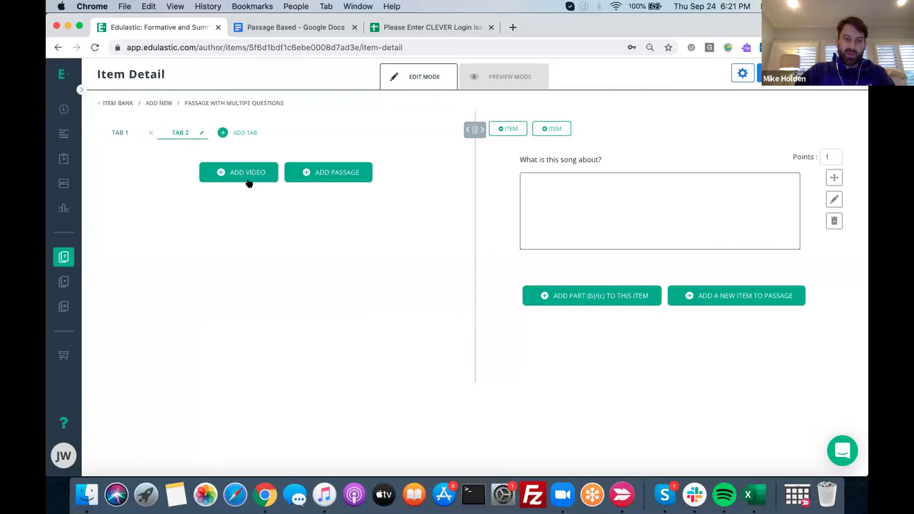
Add a passage on Tab 2 with heading 'Tab 2' and title '39.2 Years Old'
click(320, 172)
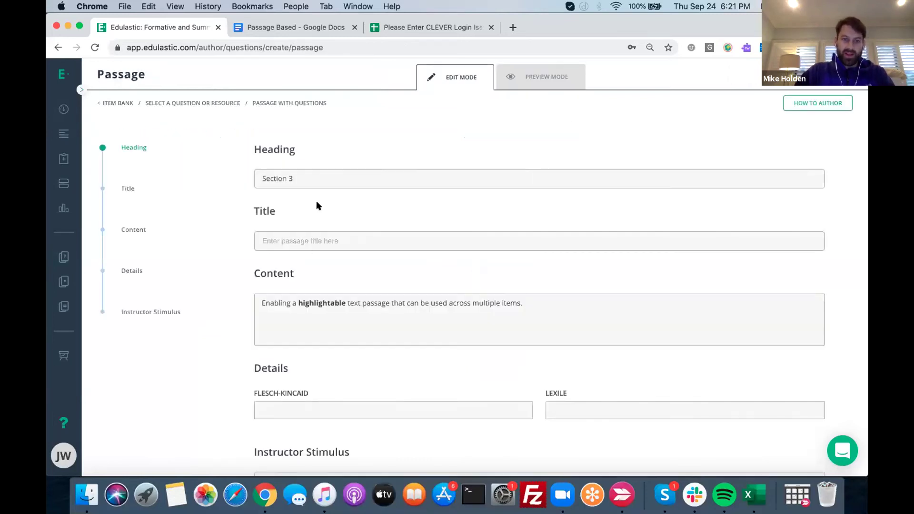
triple_click(316, 184)
text(Tab)
click(309, 245)
text(39)
text( Yea)
key(BackSpace)
key(BackSpace)
key(BackSpace)
text(.2 Year)
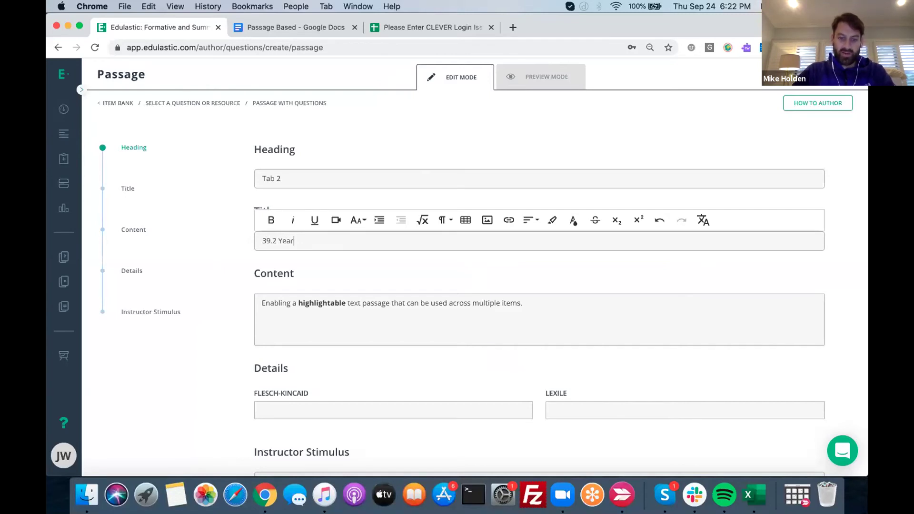
text(s Old)
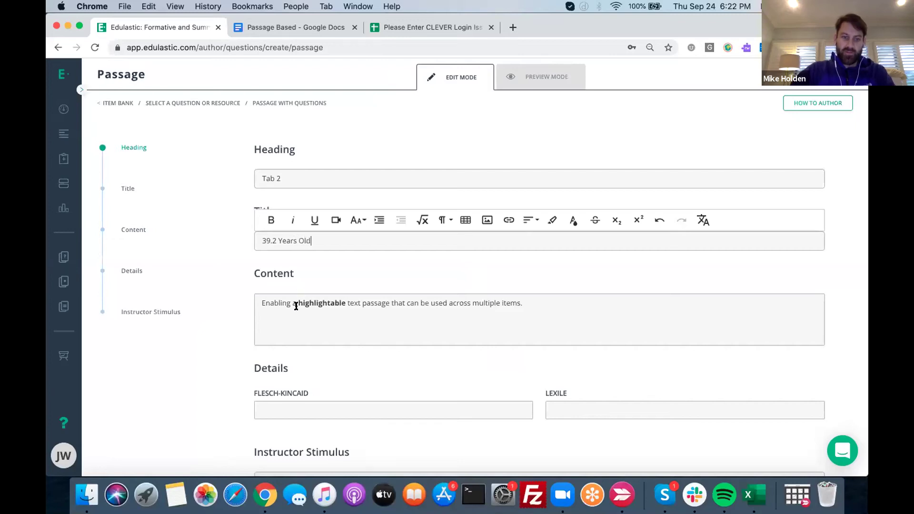
Replace the sample content with the pasted song lyrics
triple_click(296, 305)
key(super+v)
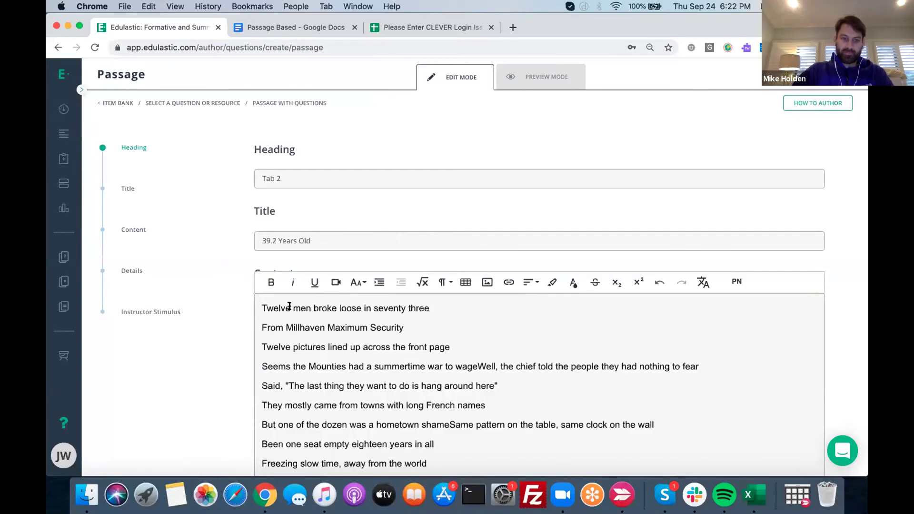
drag(267, 307, 354, 444)
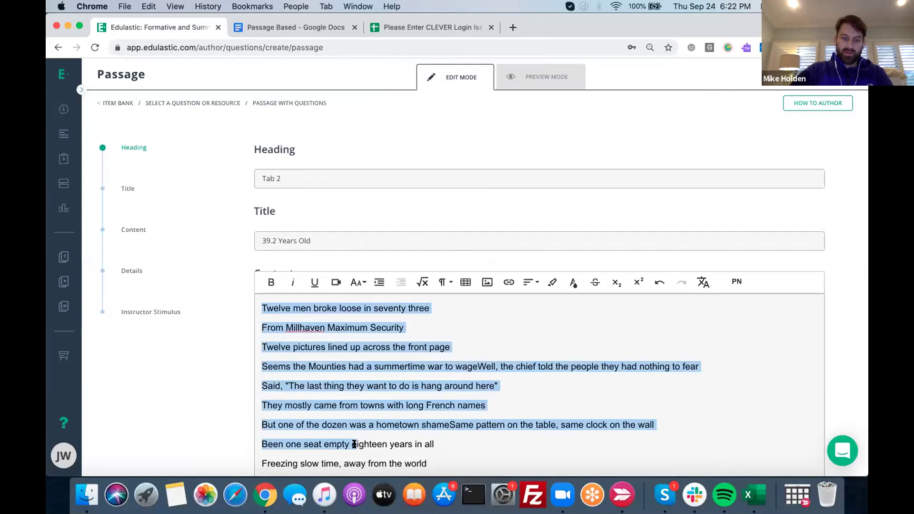
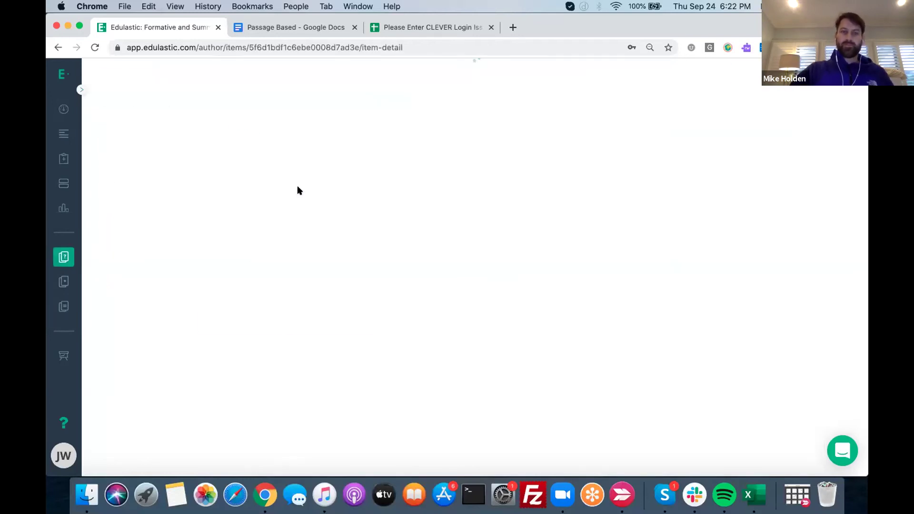
Check both passage tabs, then add a second item to the passage and start its first part
click(170, 131)
click(130, 126)
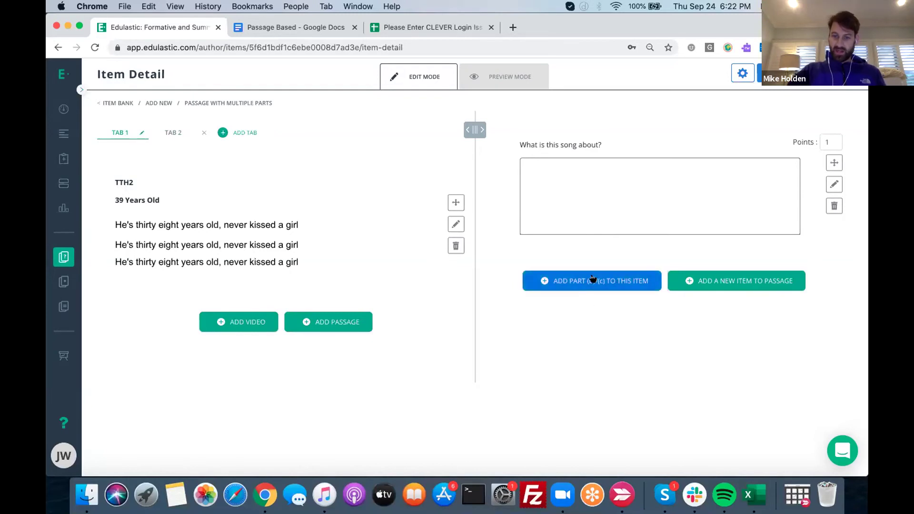
click(755, 281)
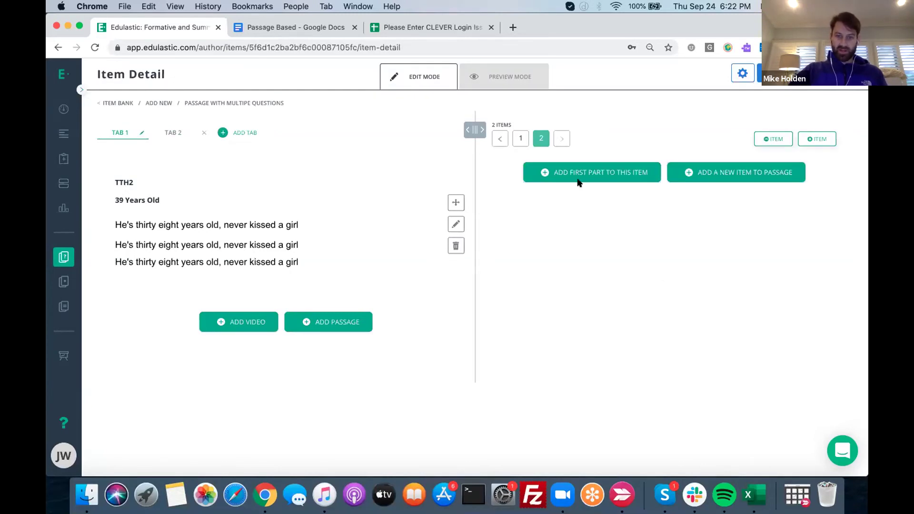
click(594, 170)
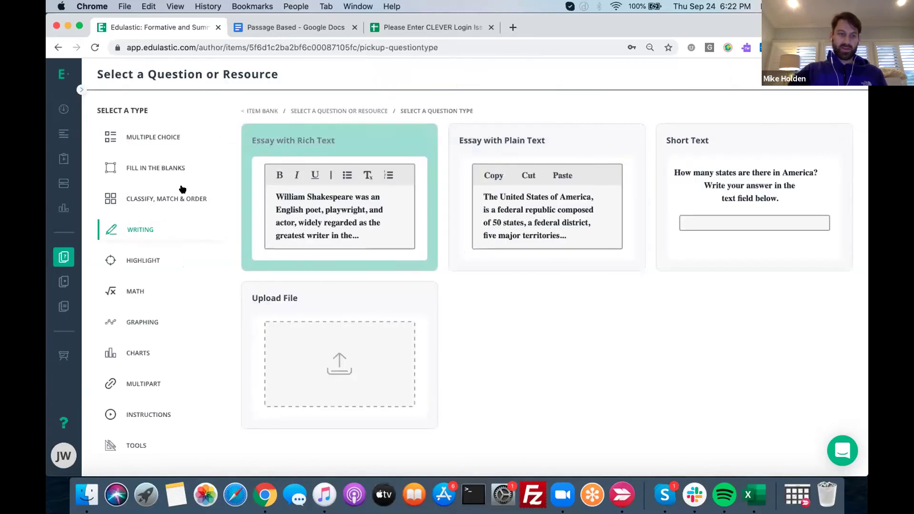
Create a standard multiple-choice question asking 'What hasn't he done?'
click(142, 139)
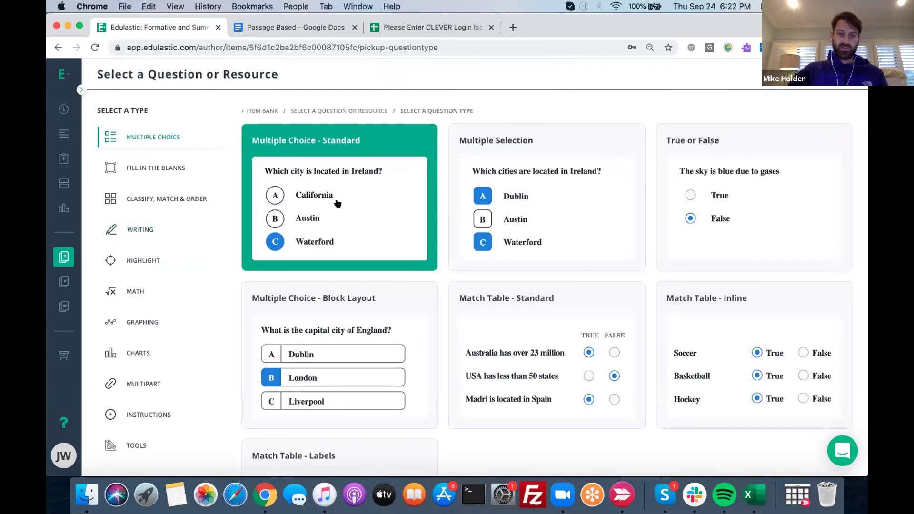
click(339, 204)
click(313, 189)
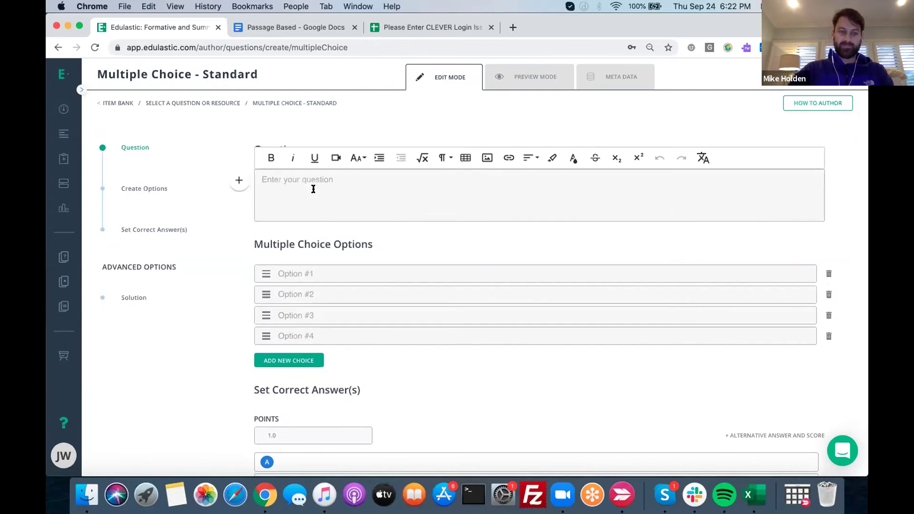
text(What hasn)
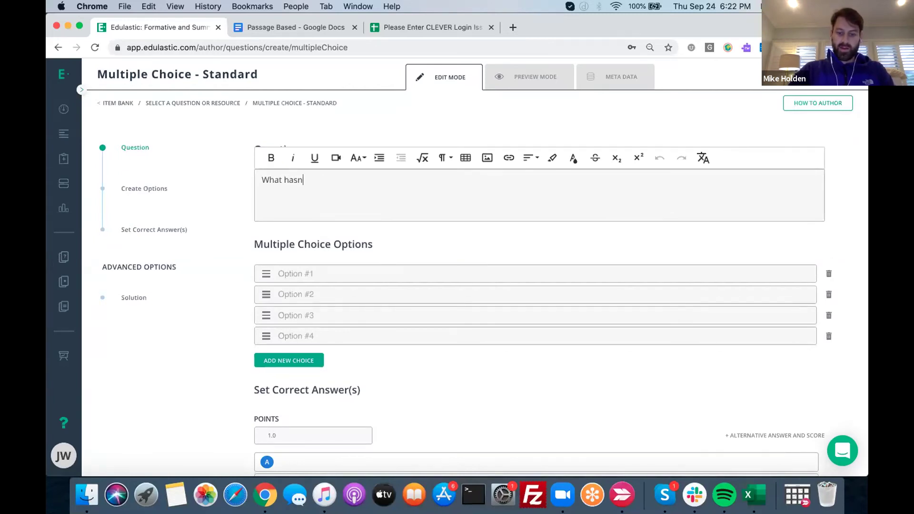
text('t h)
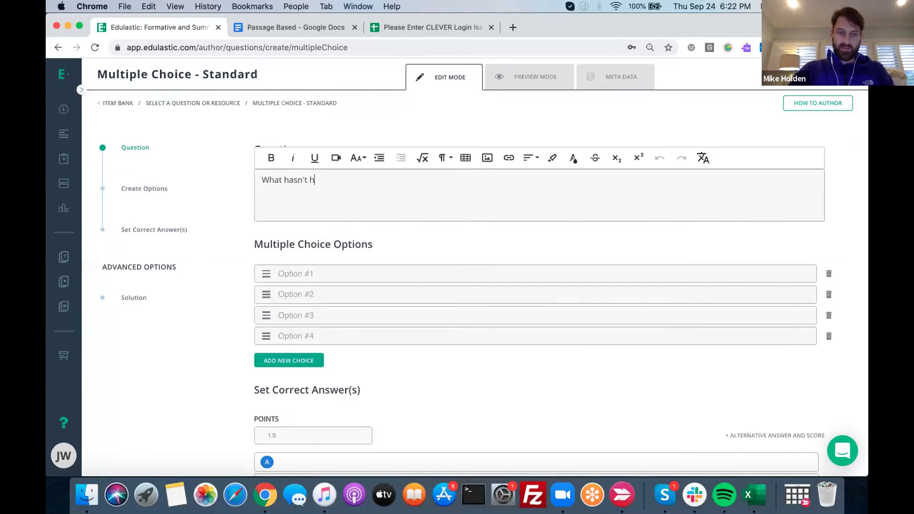
text(e done?)
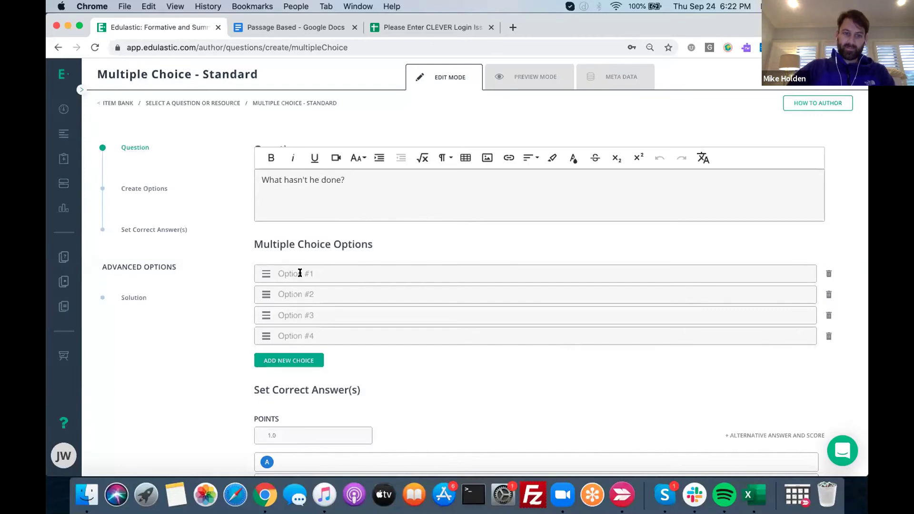
Fill the options: Kissed a girl, Kissed anyone, Kissed a boy, Kissed his mother good night
click(300, 274)
text(Kissed a gil)
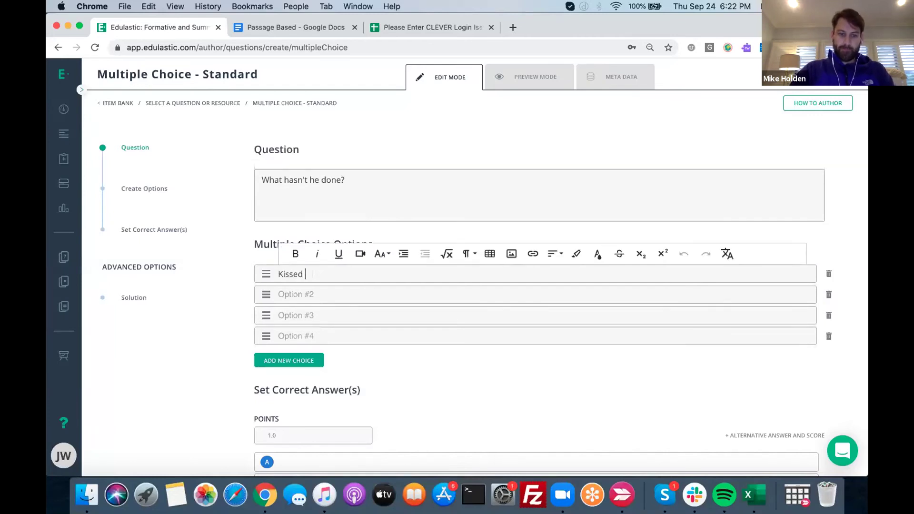
key(BackSpace)
text(rkl)
key(BackSpace)
key(BackSpace)
text(l)
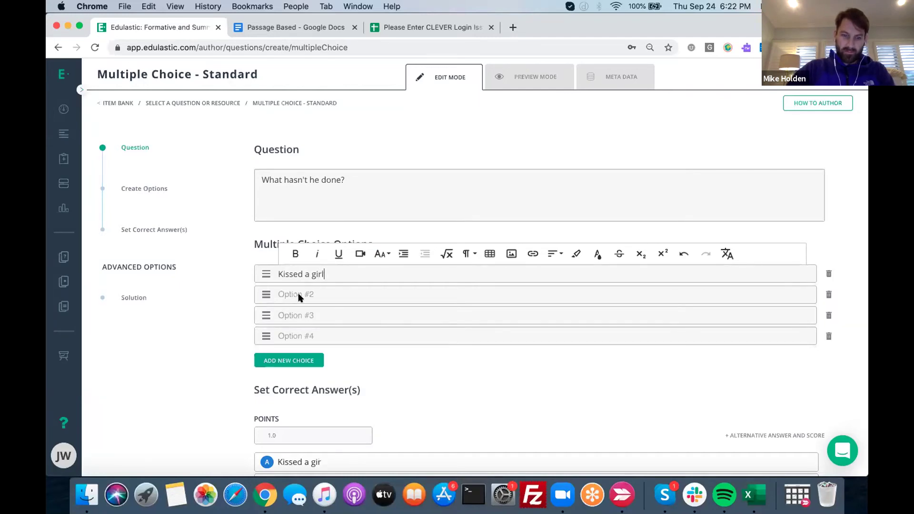
click(304, 298)
text(Kissed anyone)
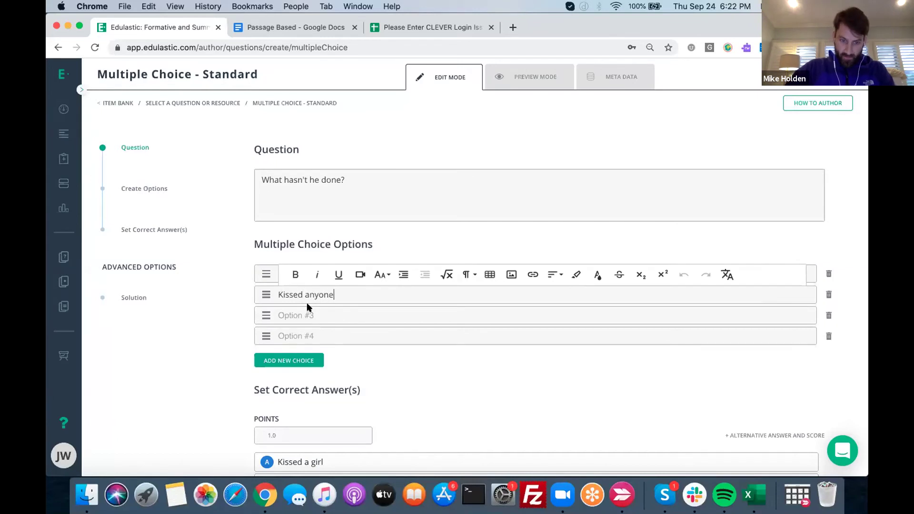
click(305, 315)
text(Kissed a boy)
click(290, 330)
text(Kissed h)
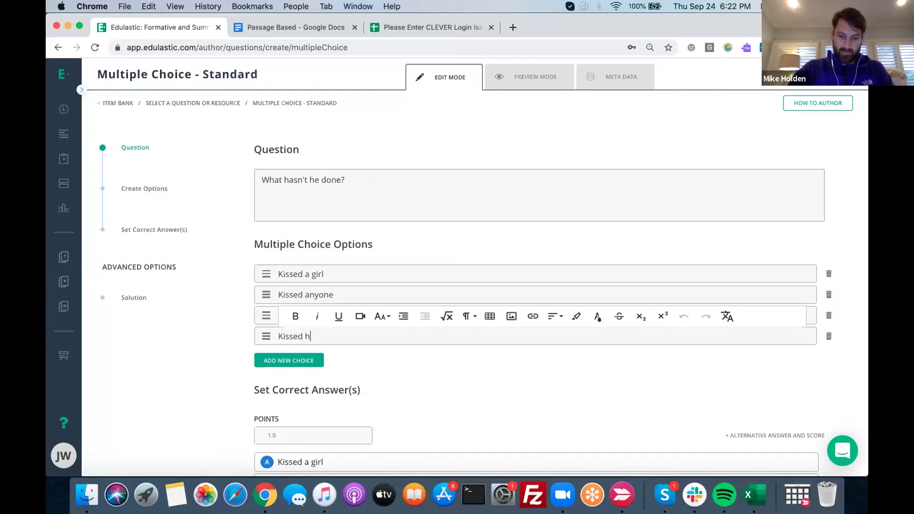
text(is mother good n)
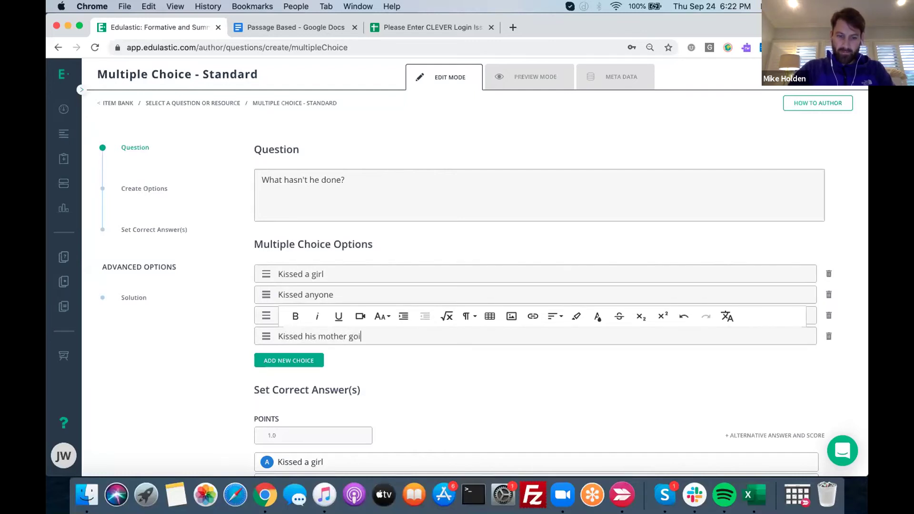
text(ight)
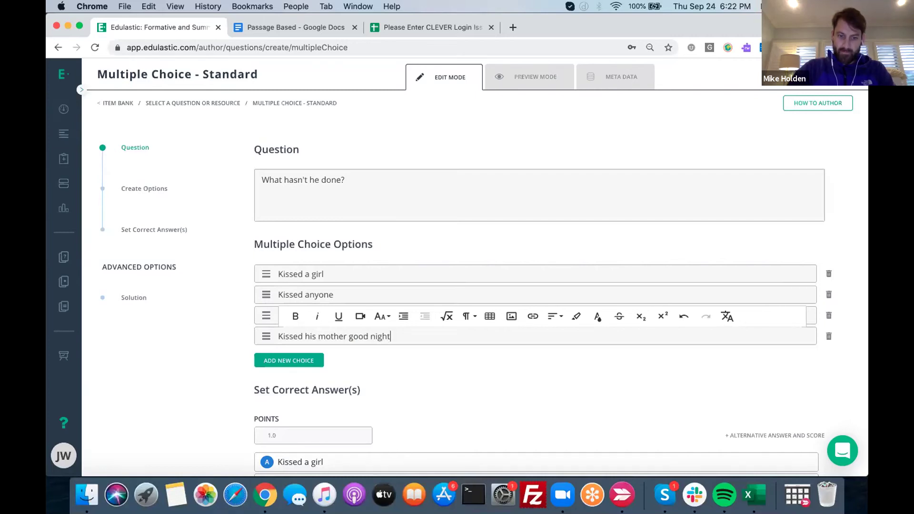
click(609, 76)
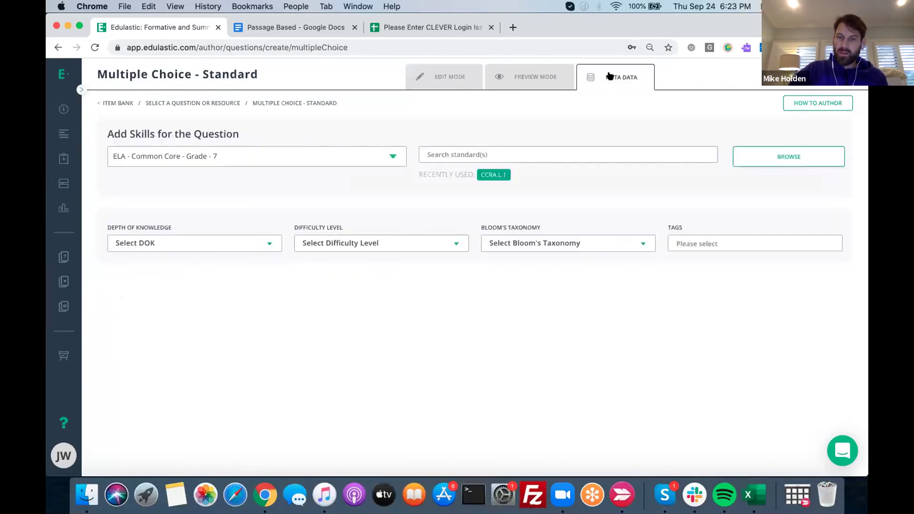
Tag the question with standard CCRA.L.1, then save and publish it
click(492, 175)
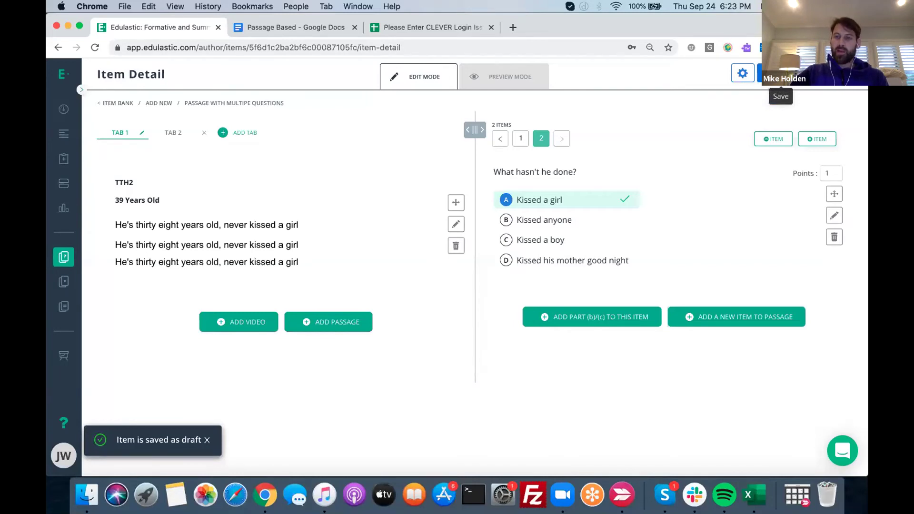
click(771, 74)
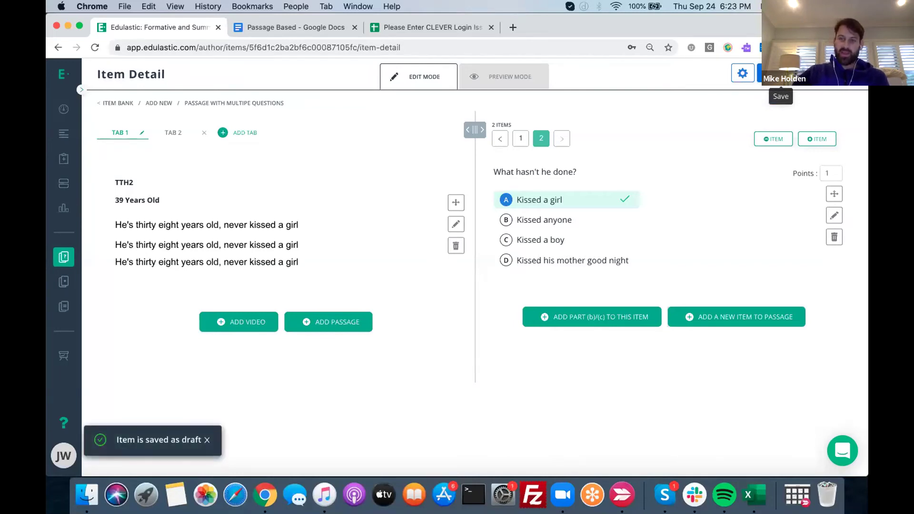
click(809, 75)
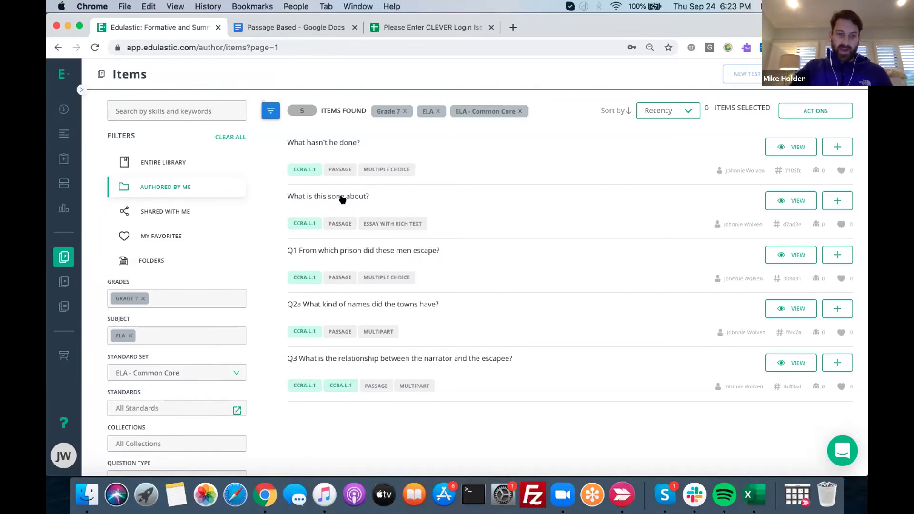
Add the song question's passage to the test, reviewing its items individually
click(381, 196)
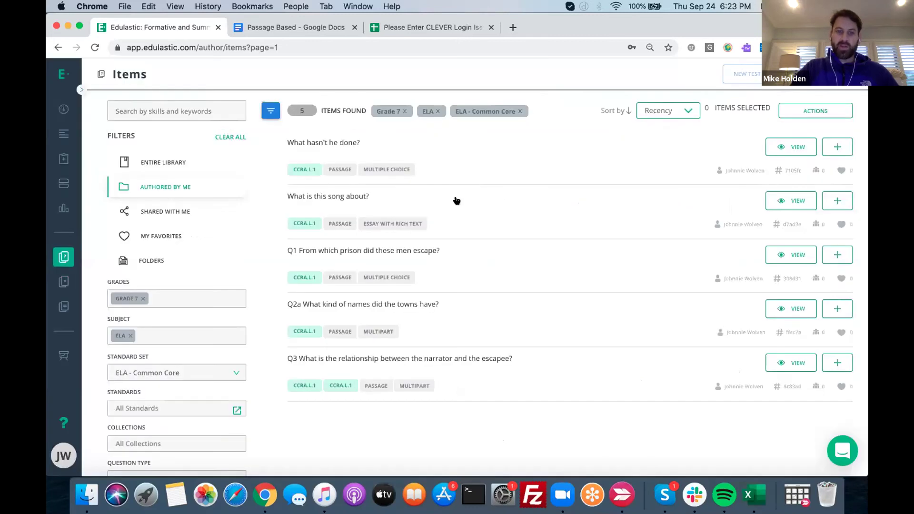
click(742, 98)
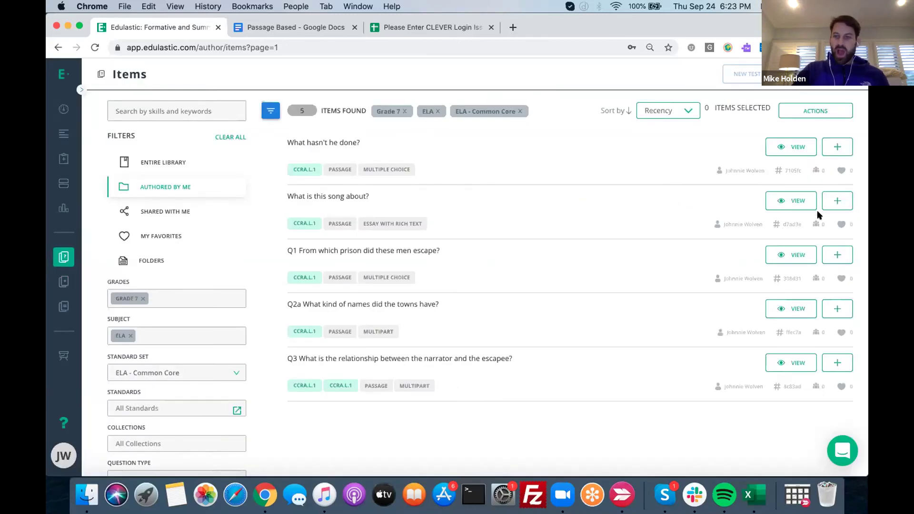
click(839, 200)
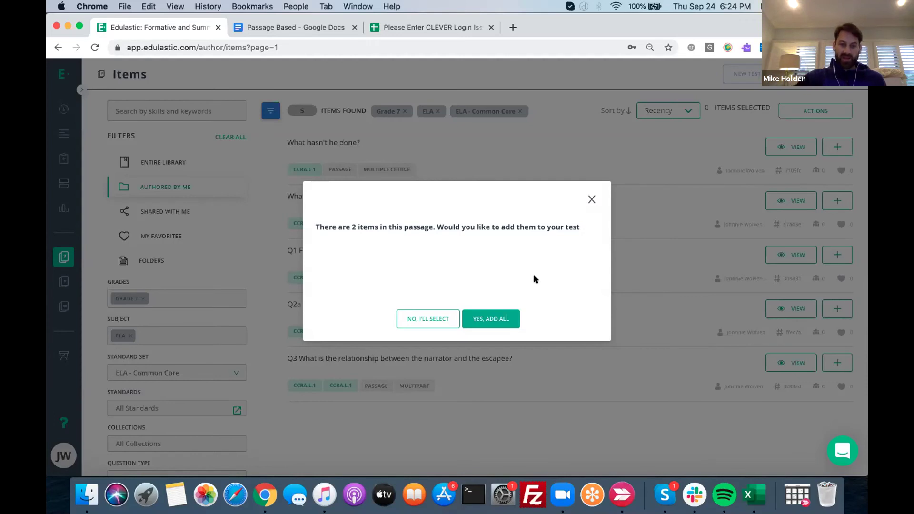
click(427, 319)
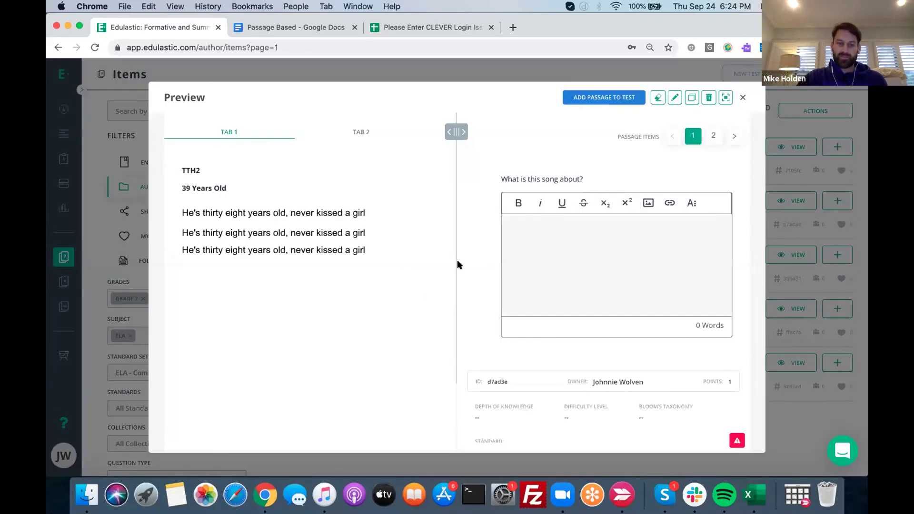
click(712, 137)
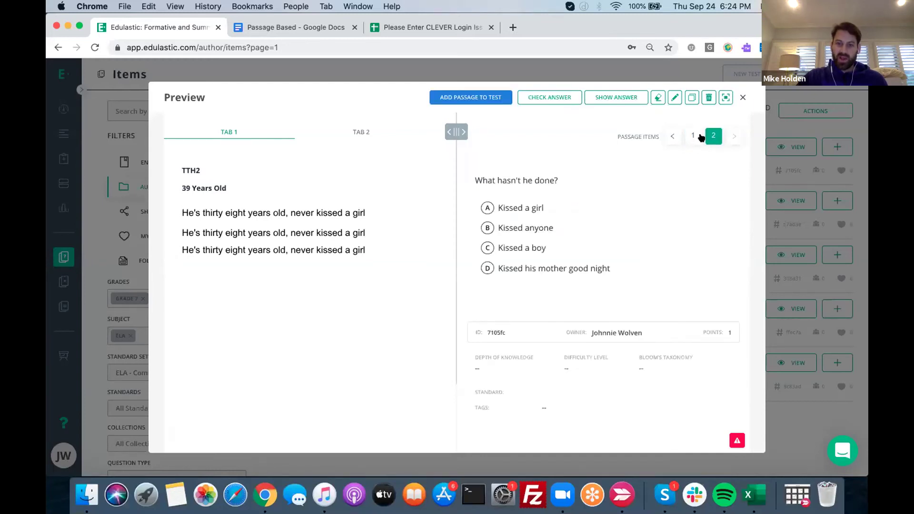
click(693, 137)
click(579, 98)
click(714, 137)
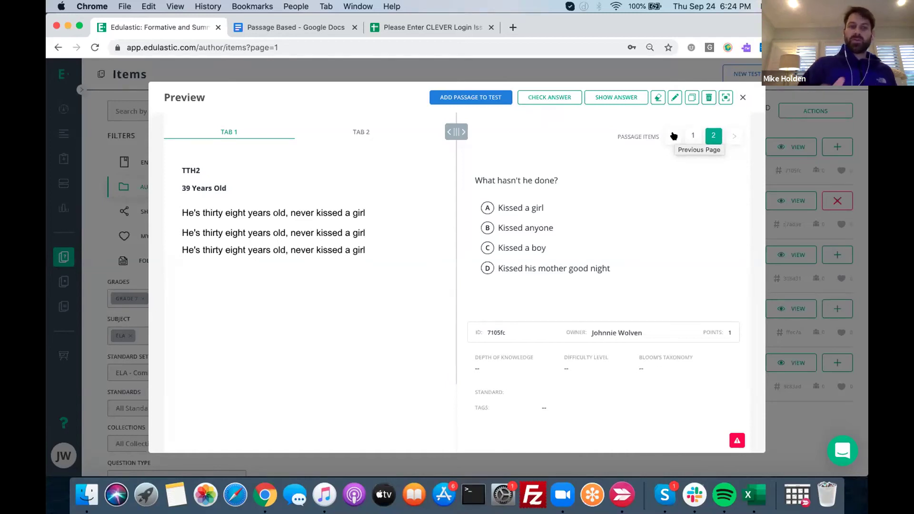
click(743, 97)
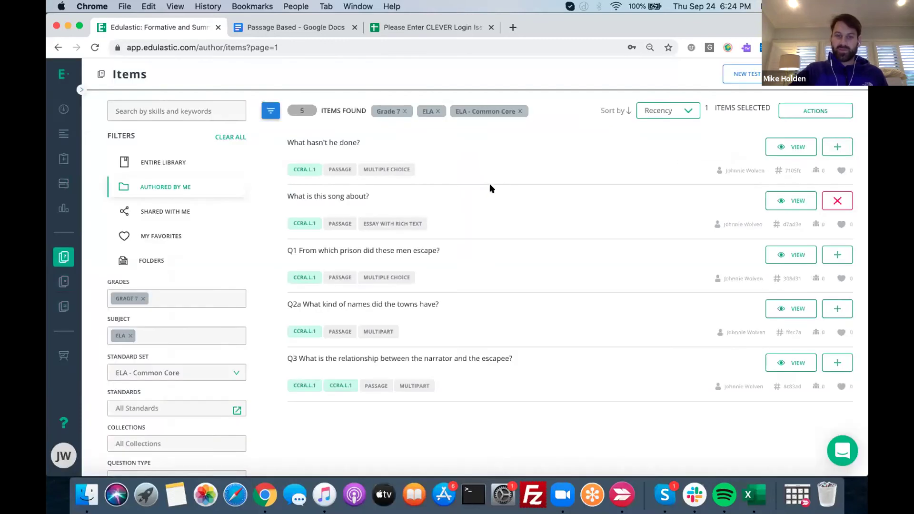
Add both 'What hasn't he done?' passage items and all three escape-passage items, then create a test
click(838, 147)
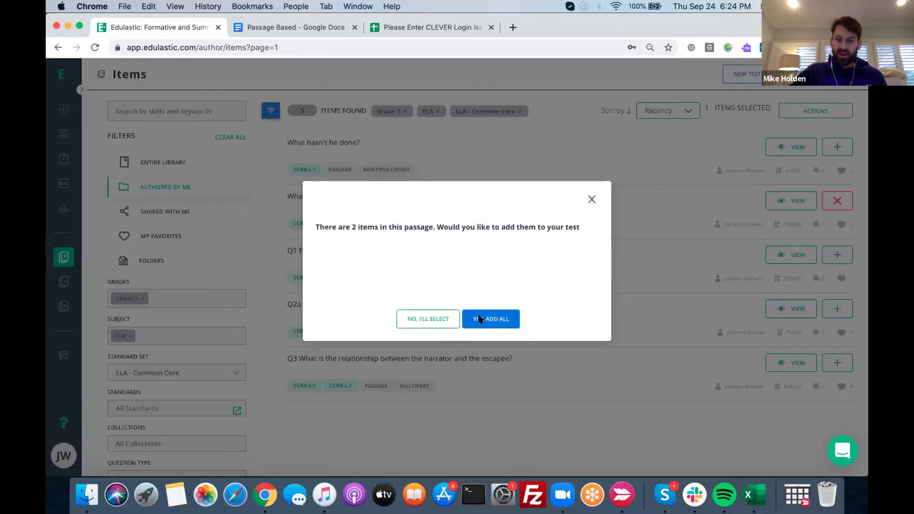
click(478, 319)
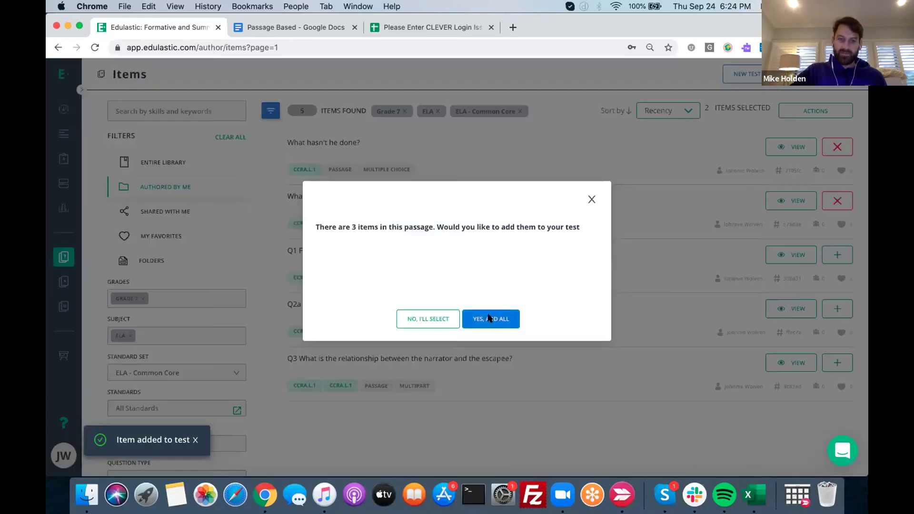
click(489, 317)
click(743, 74)
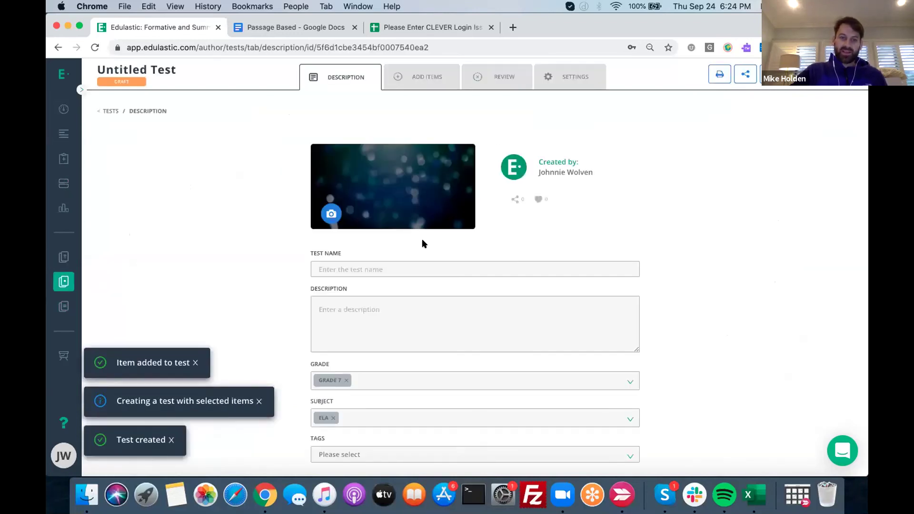
Name the new draft test 'PD Demo 2'
click(392, 263)
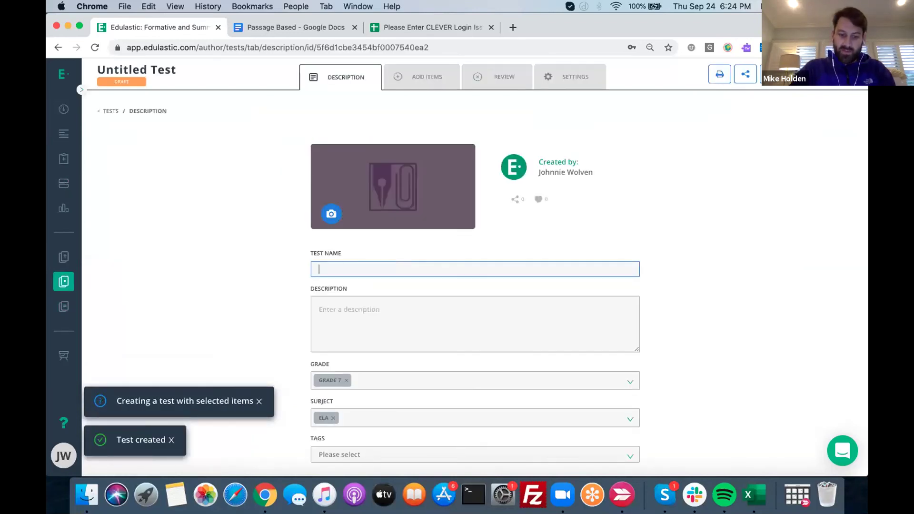
text(PD d)
key(BackSpace)
text(Demo 2)
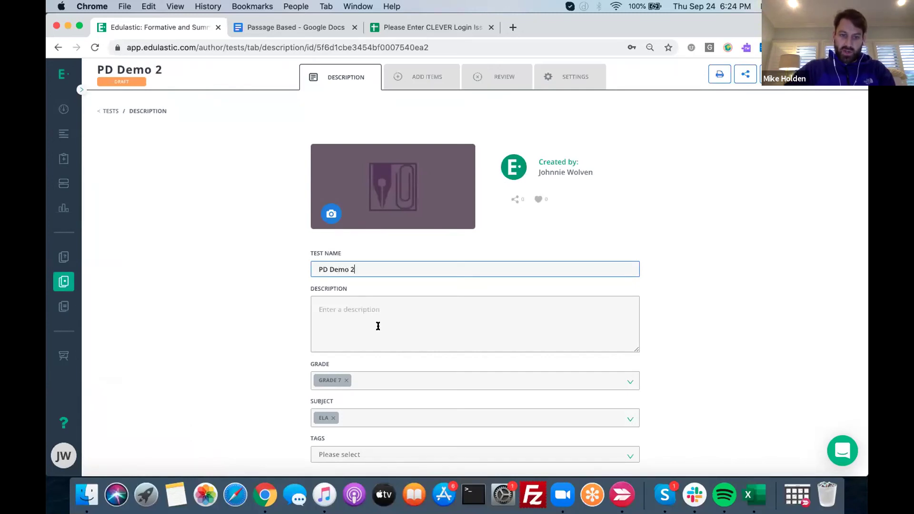
Review the test's items, previewing the song, escape, Q2a and Q3 narrator questions in turn
click(494, 77)
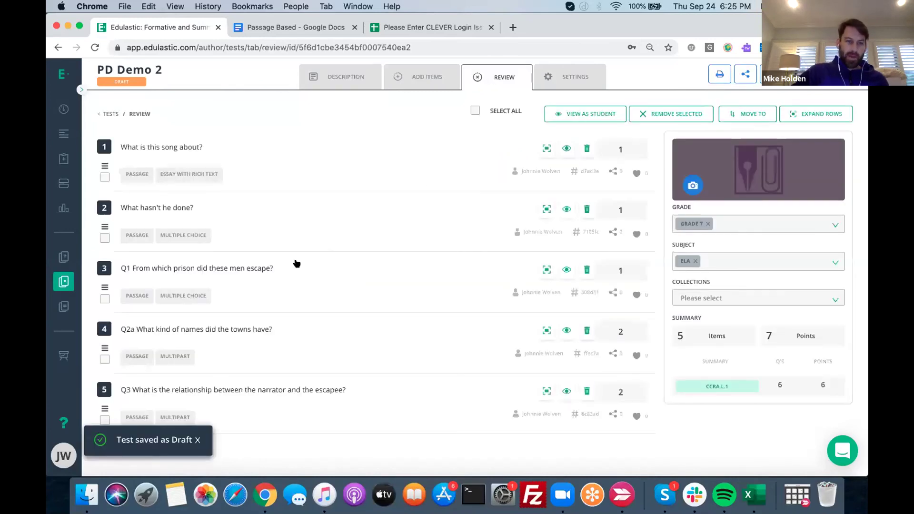
click(245, 148)
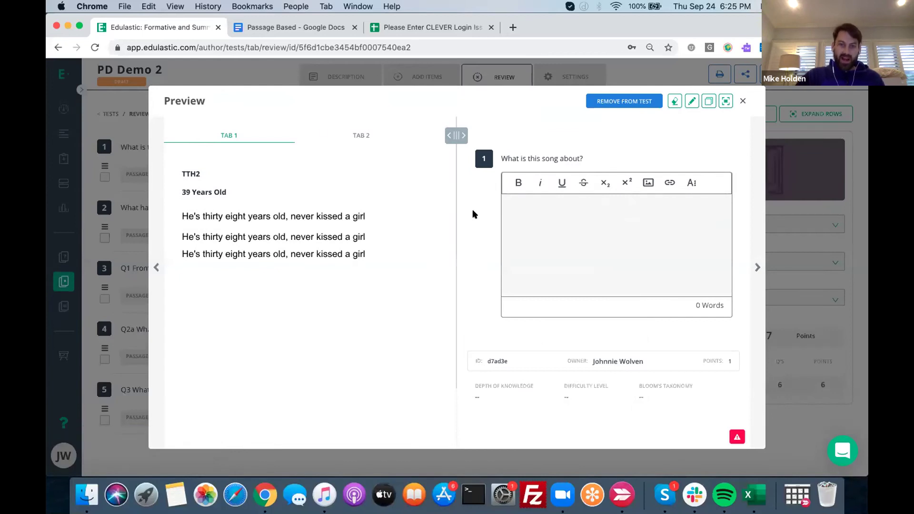
click(753, 269)
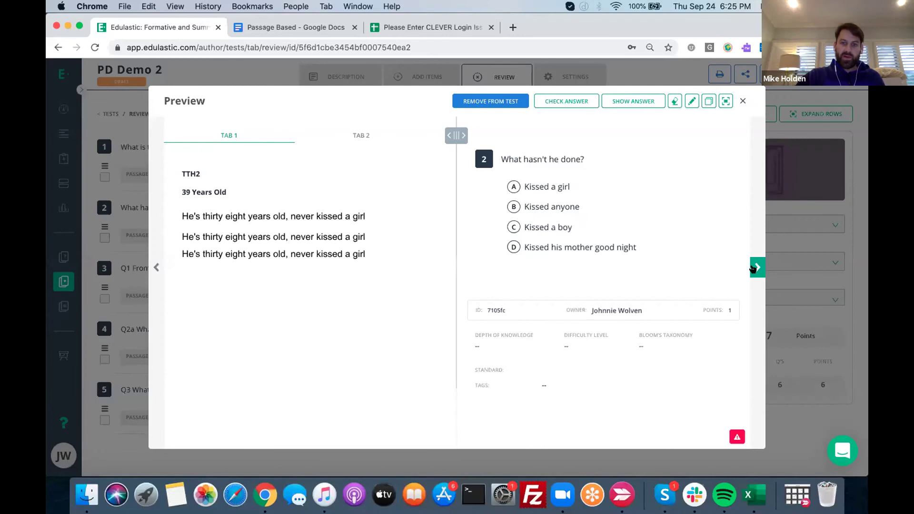
click(753, 269)
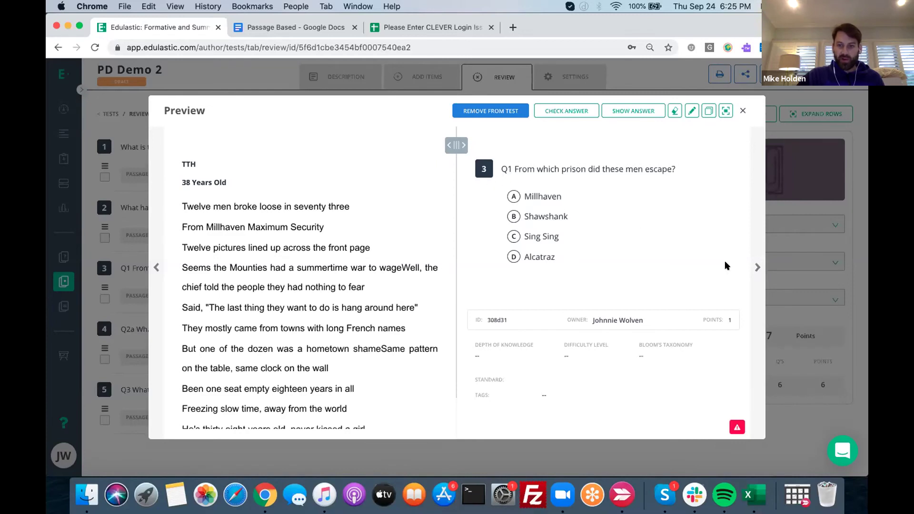
click(756, 265)
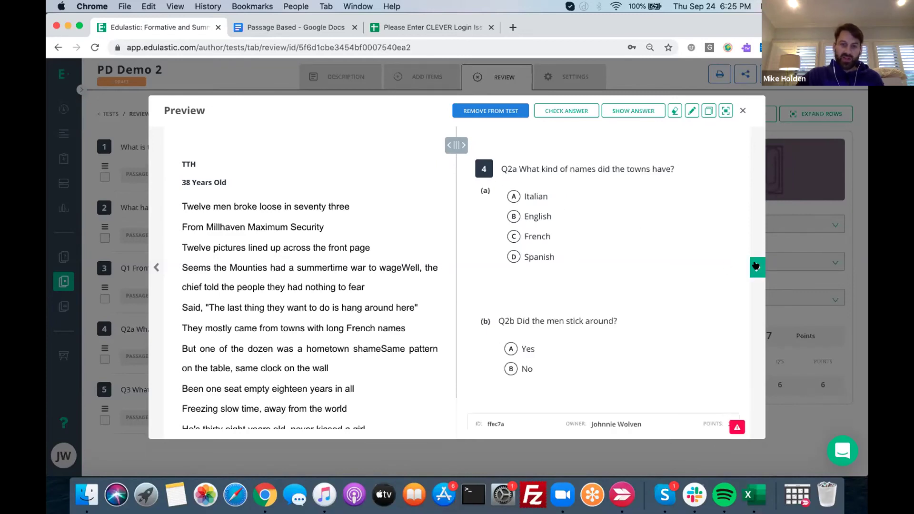
click(756, 265)
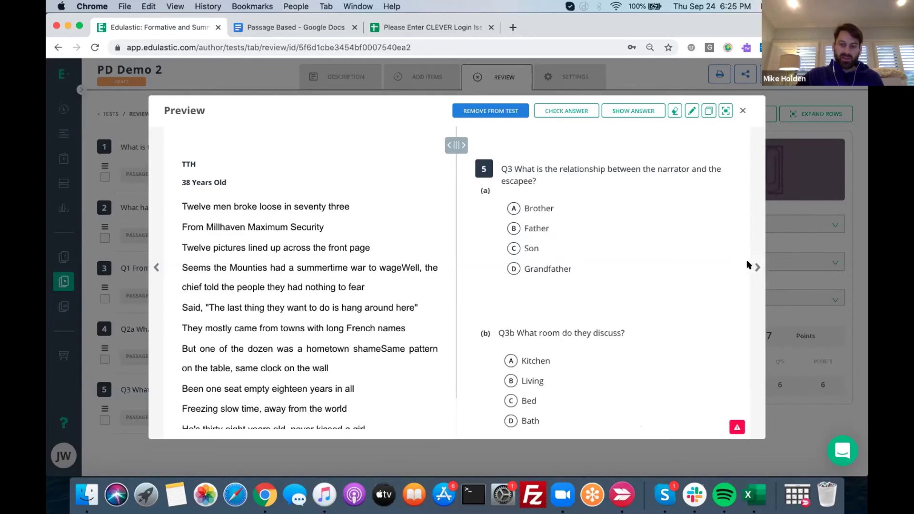
click(743, 110)
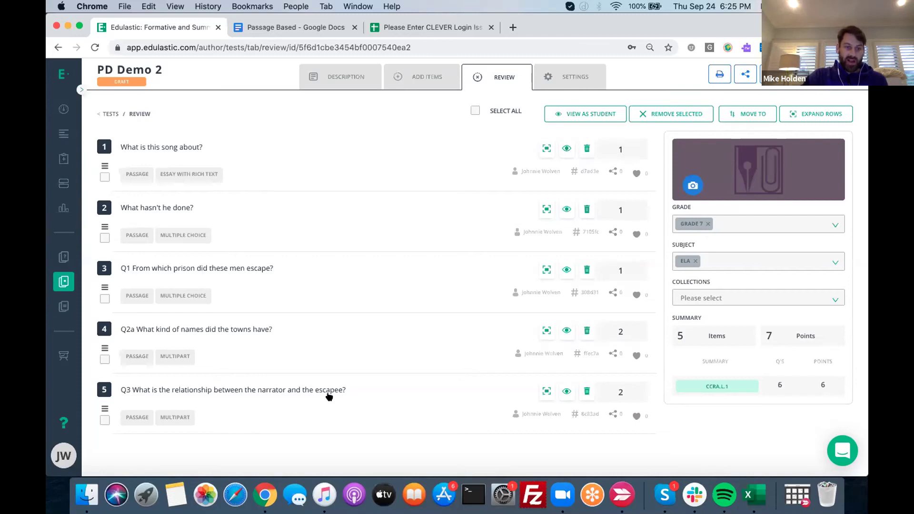
Delete the Q2a and 'What hasn't he done?' items, then preview the three remaining questions
click(585, 331)
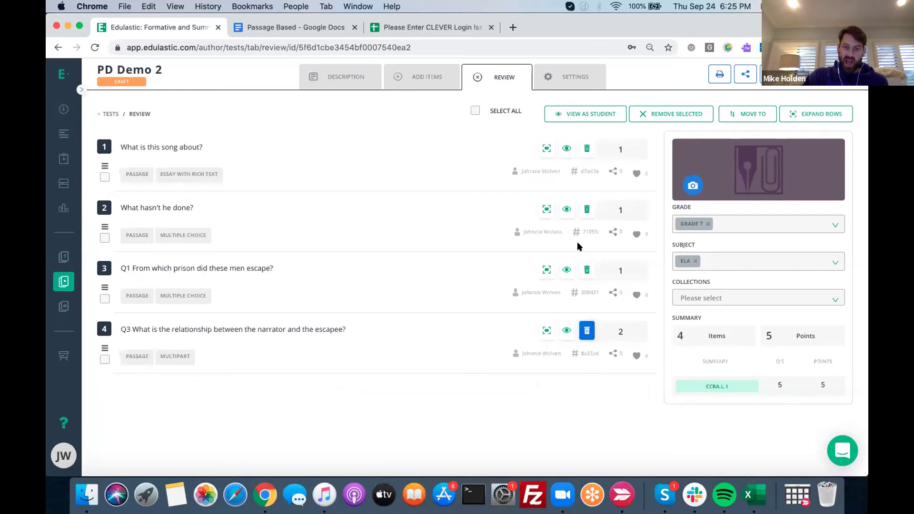
click(588, 214)
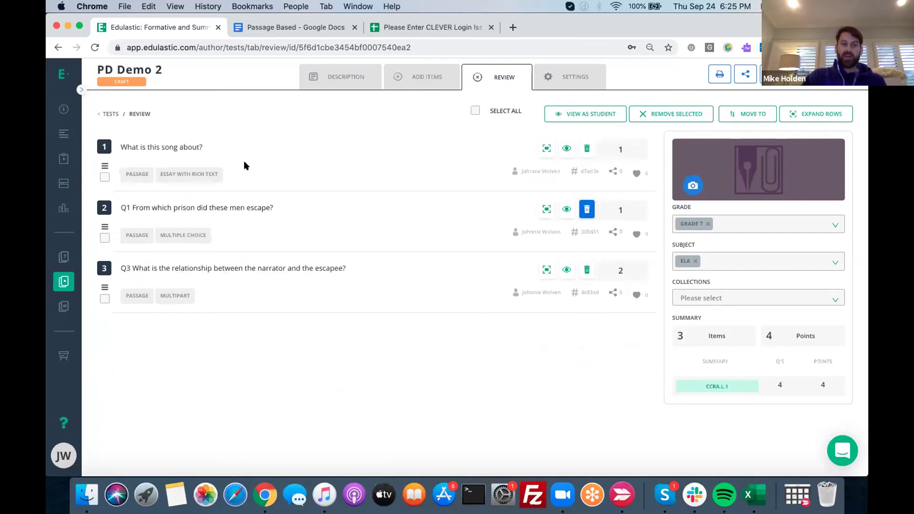
click(186, 147)
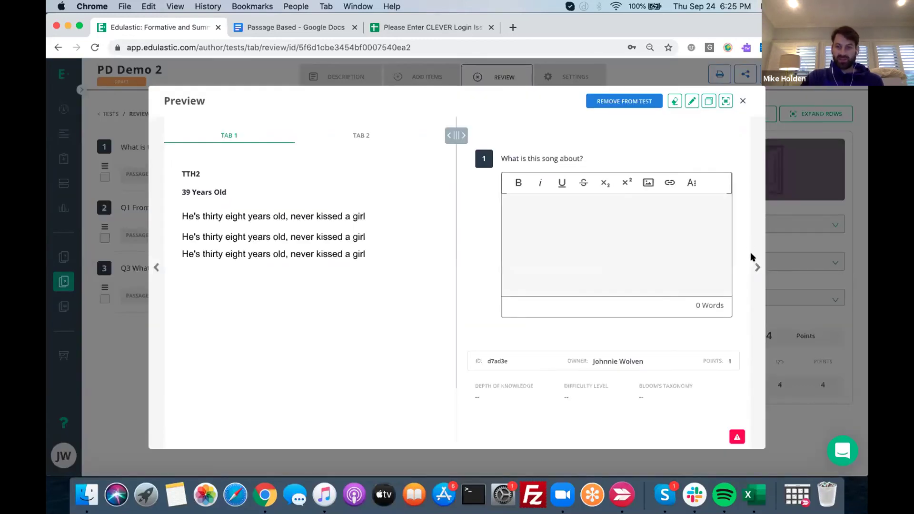
click(757, 267)
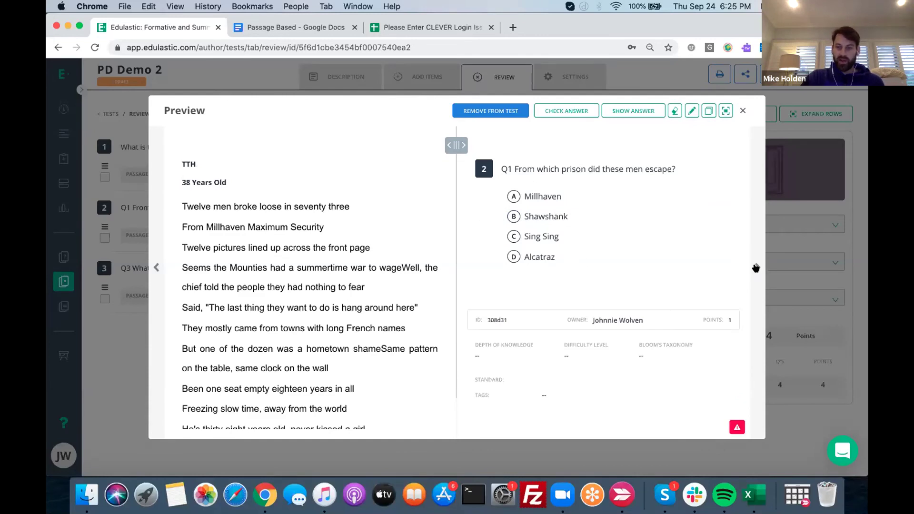
click(757, 268)
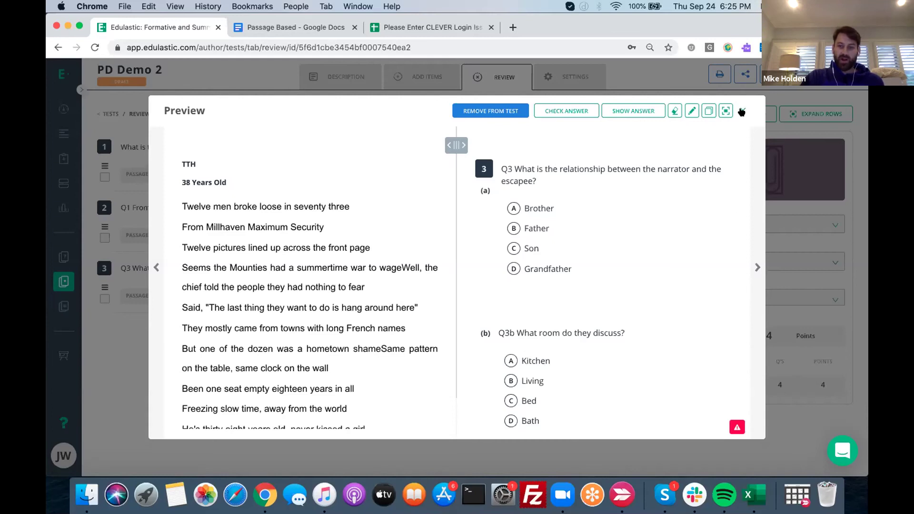
click(742, 110)
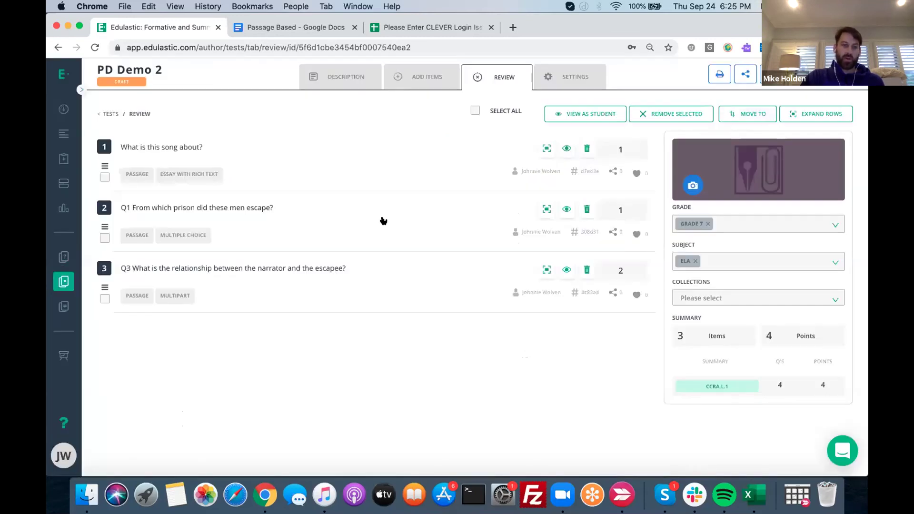
Add only the Q2a towns item from its passage back into PD Demo 2 and return to Review
click(421, 75)
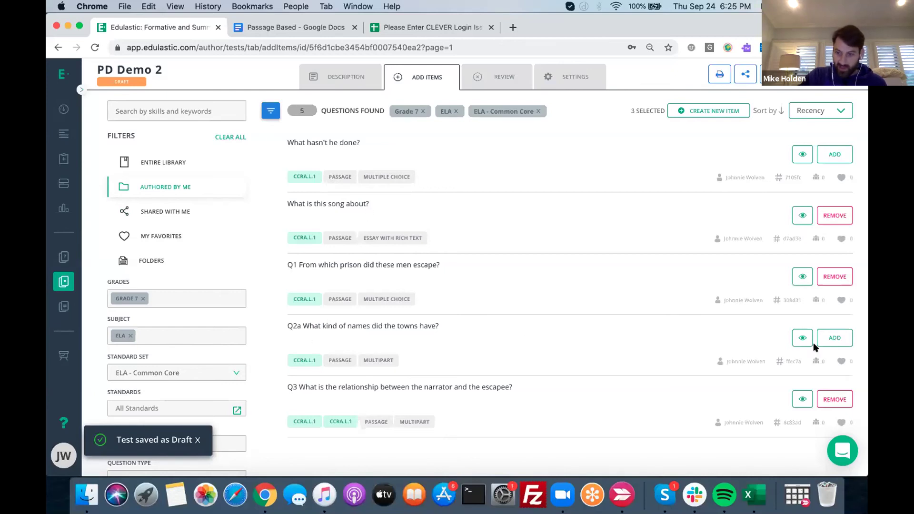
click(832, 339)
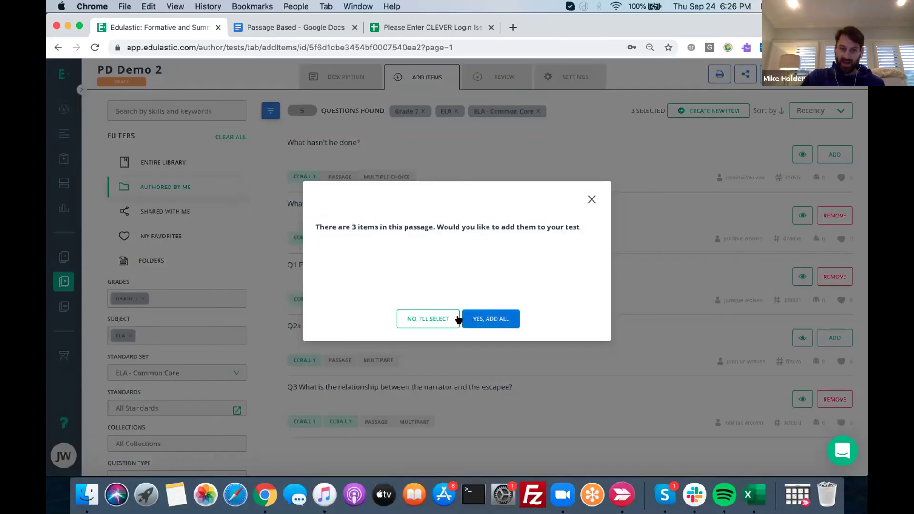
click(434, 321)
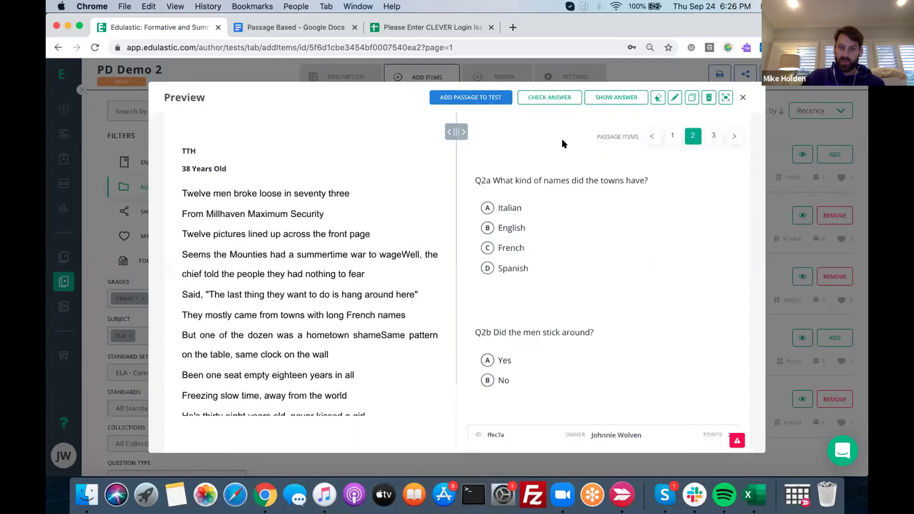
click(476, 100)
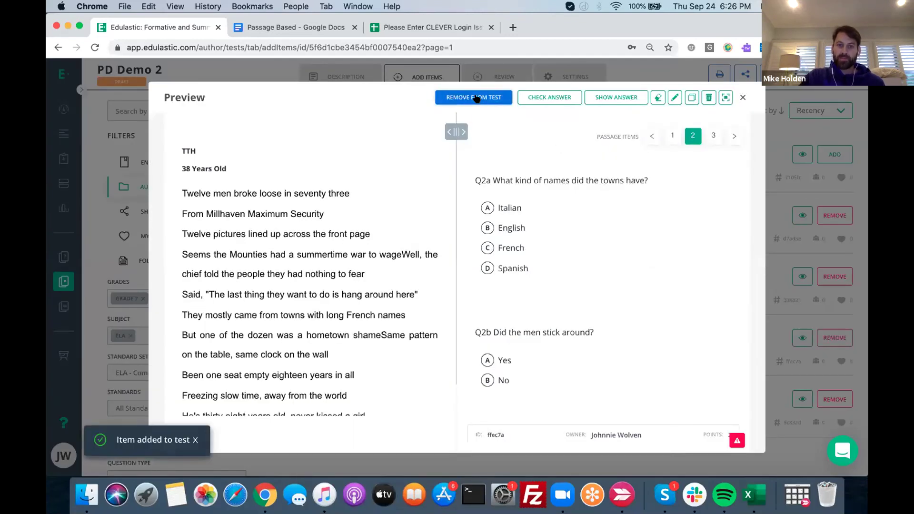
click(743, 99)
click(505, 77)
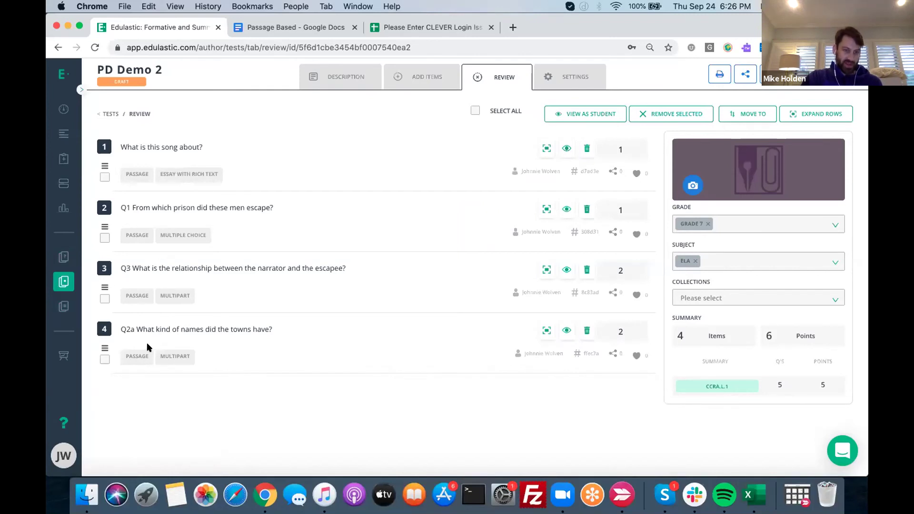
Move Q2a above the Q3 narrator question and preview it
drag(105, 346, 106, 280)
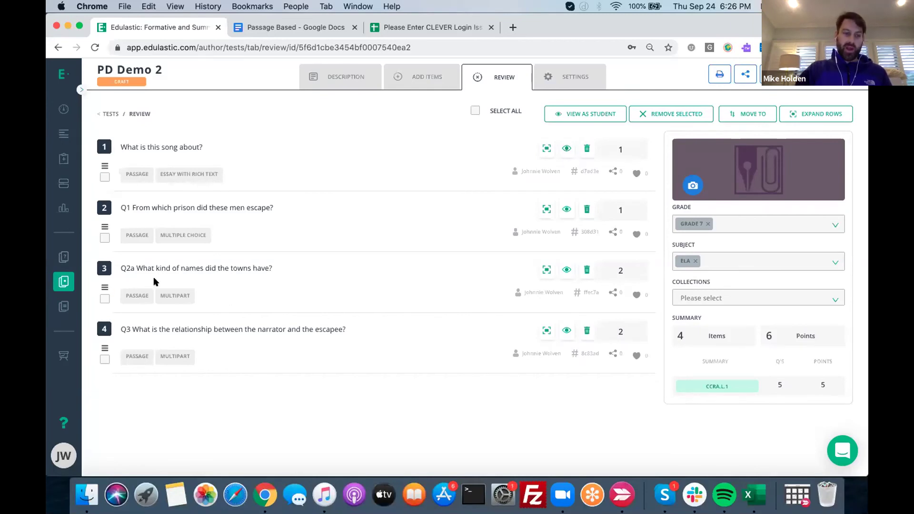
click(172, 271)
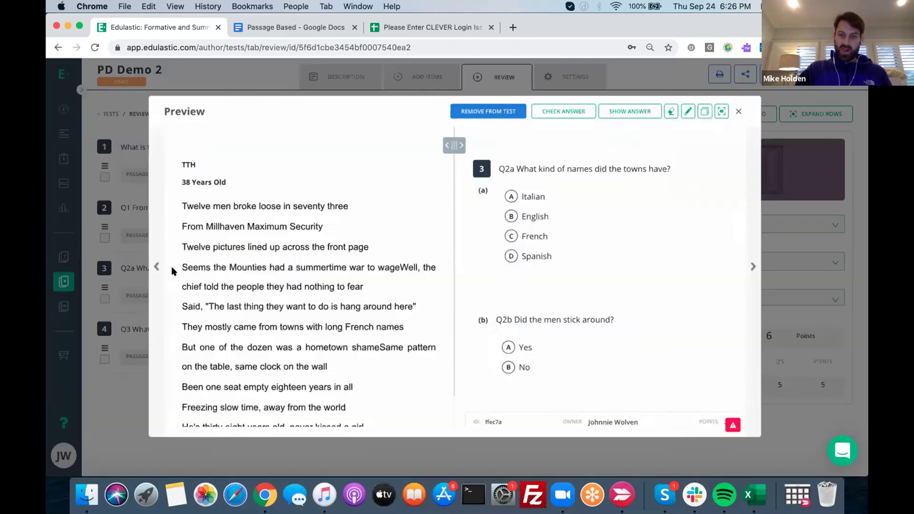
Open the Q2a item in the editor, look over its parts, then navigate away from the editor
click(690, 112)
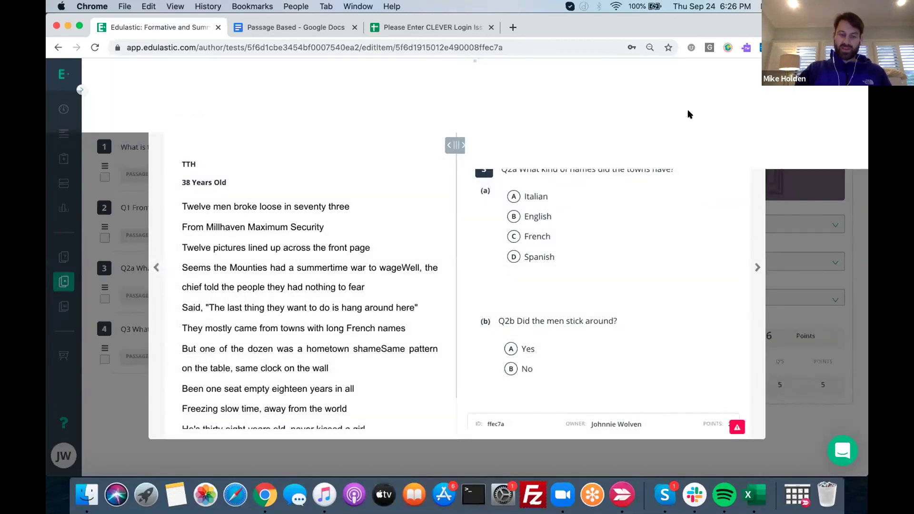
scroll(628, 409, down, 1)
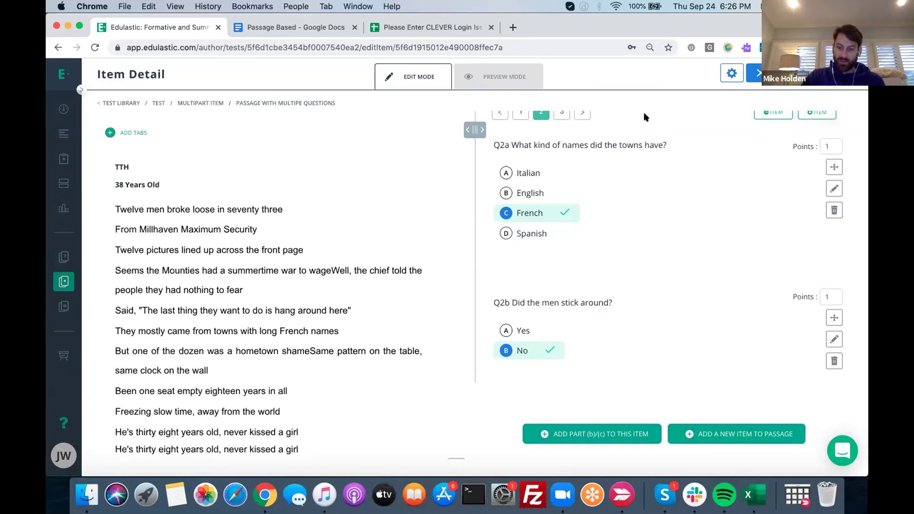
scroll(704, 119, up, 1)
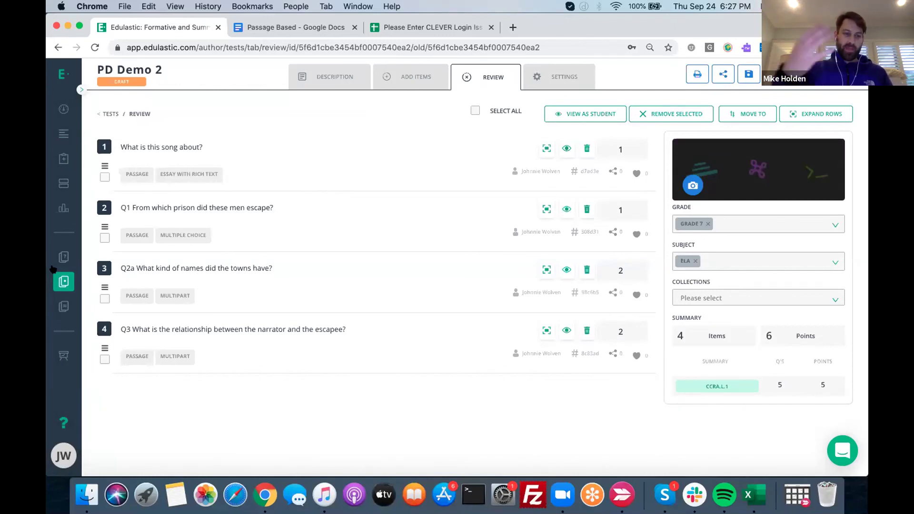
click(64, 256)
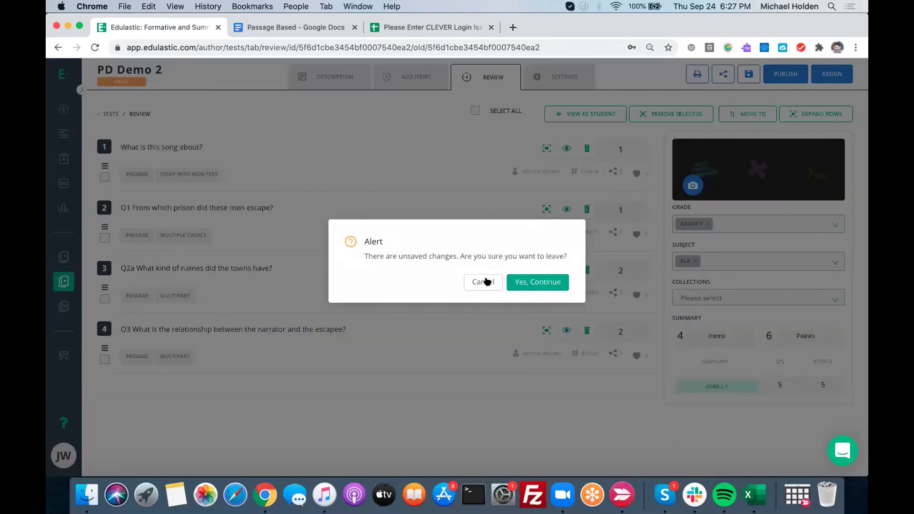
Dismiss the unsaved-changes alert and browse the Entire Library's tests
click(749, 75)
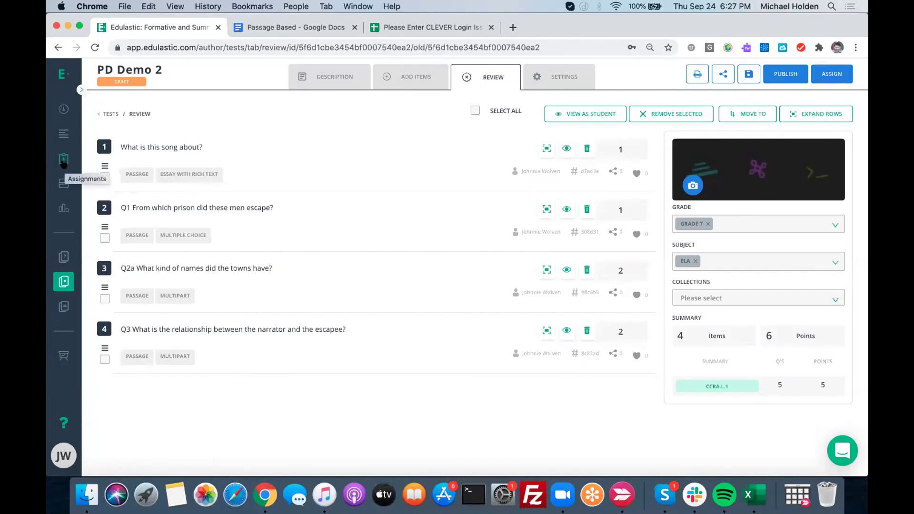
click(60, 256)
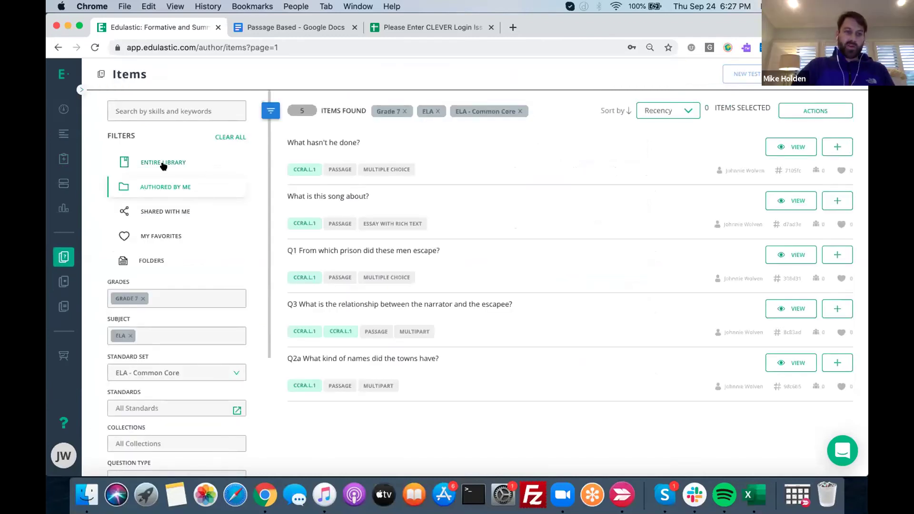
click(167, 163)
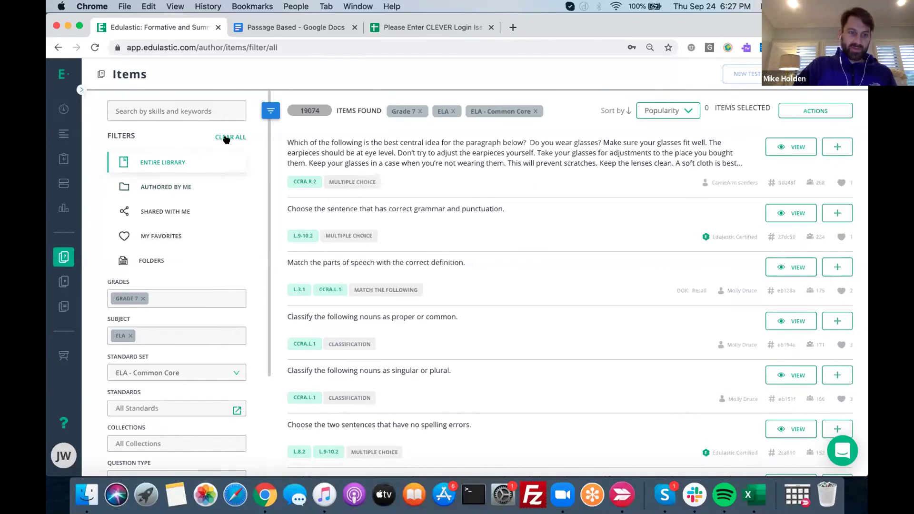
click(65, 280)
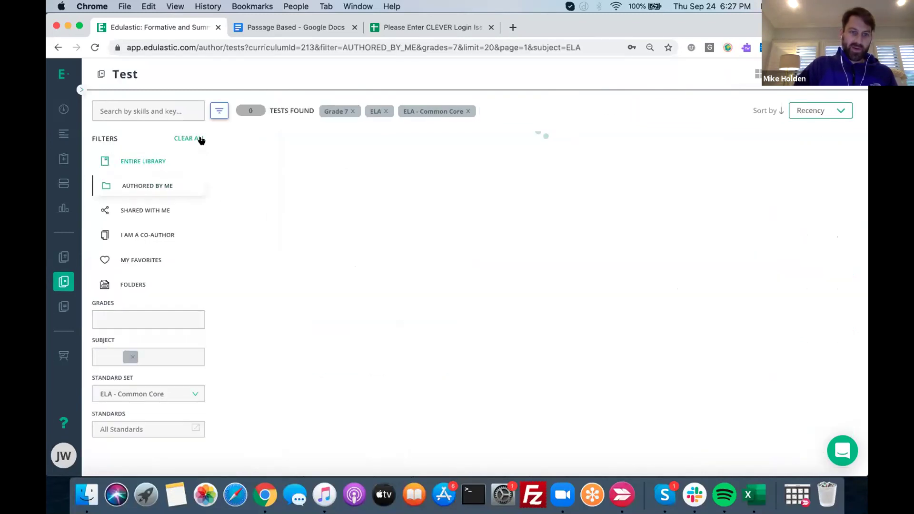
Clear all filters, narrow the tests to the ELA subject only, and open 'Main Idea- RI 3.2'
click(187, 139)
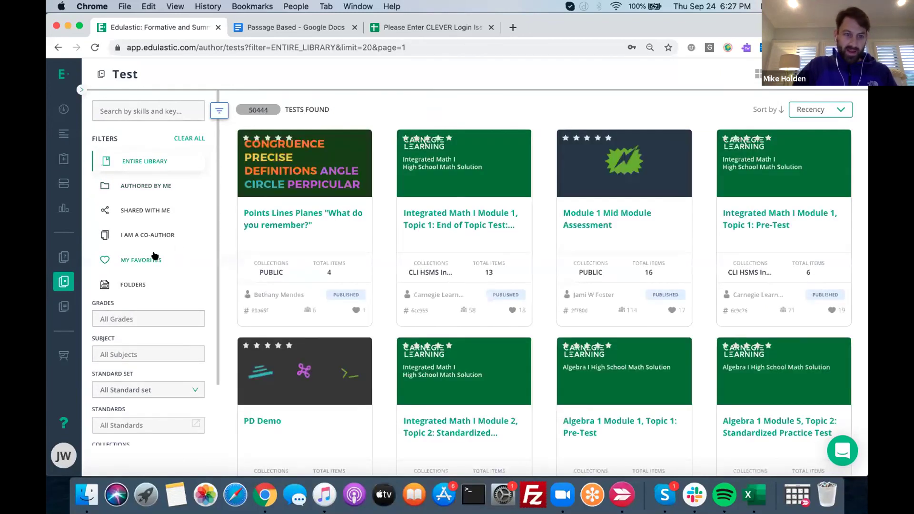
click(125, 355)
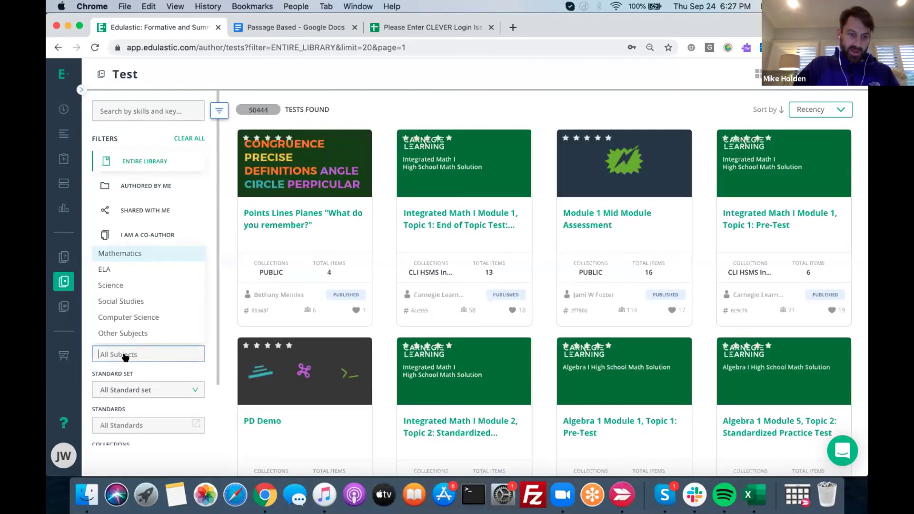
click(127, 285)
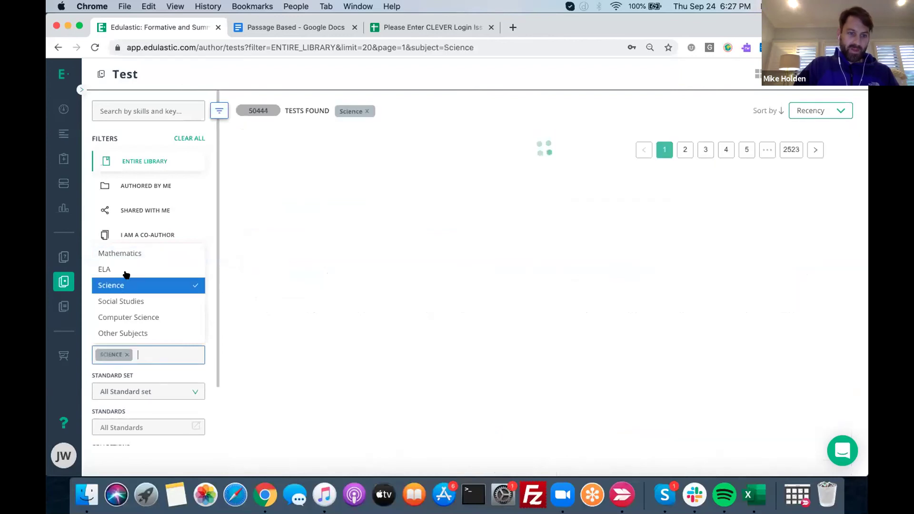
click(119, 269)
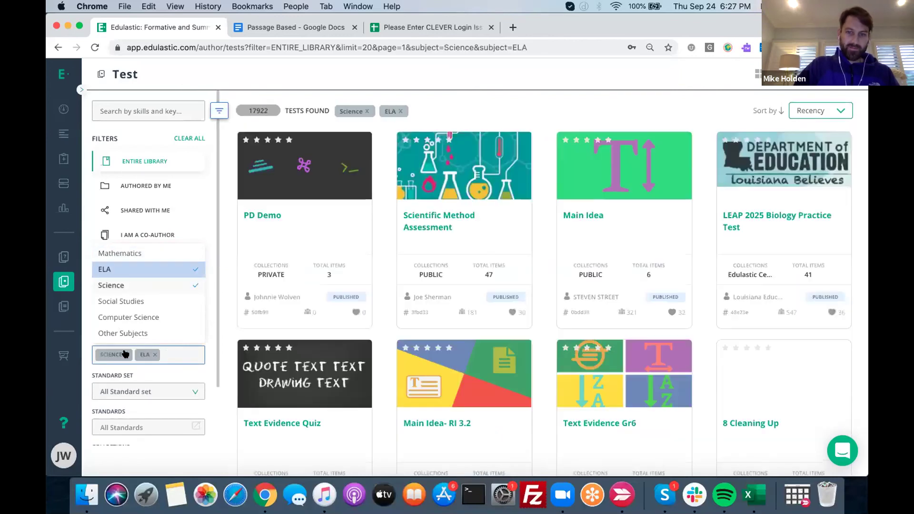
click(127, 354)
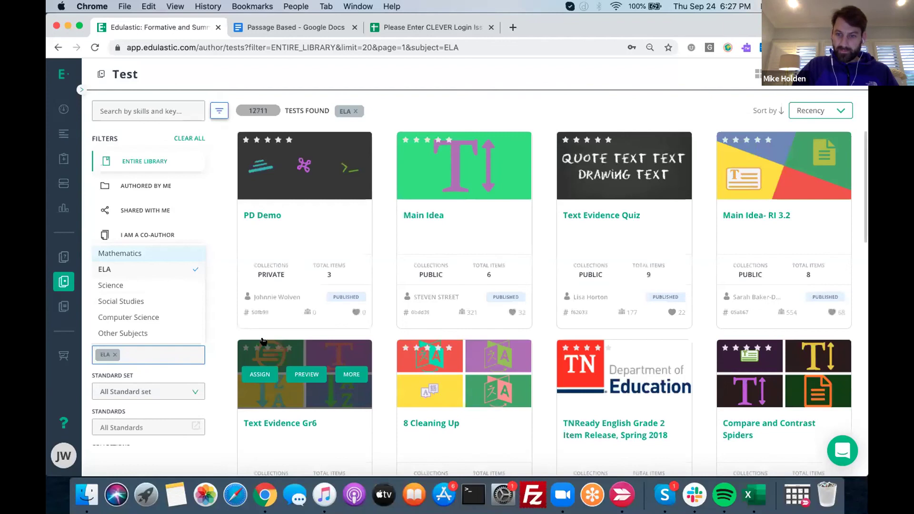
click(745, 216)
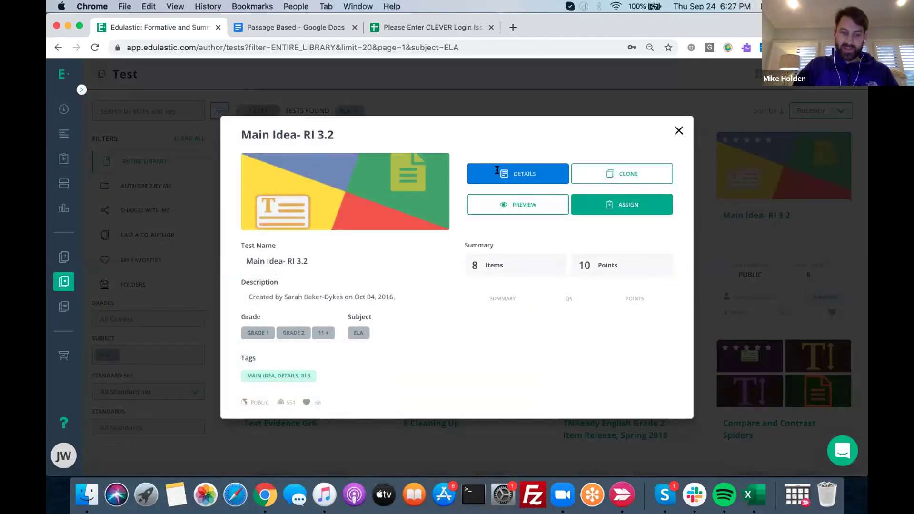
Review the 'Main Idea- RI 3.2' item list, then open the 'Text Evidence Gr6' card
click(497, 170)
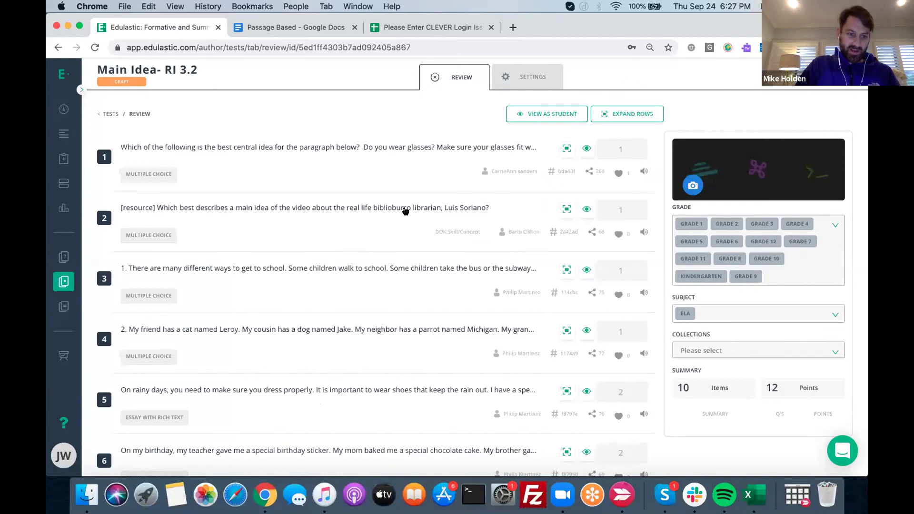
click(57, 275)
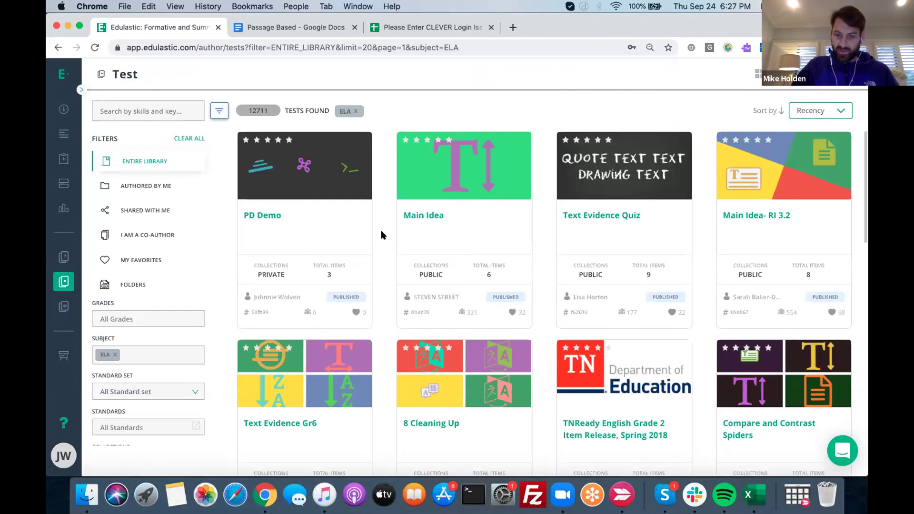
scroll(381, 234, down, 5)
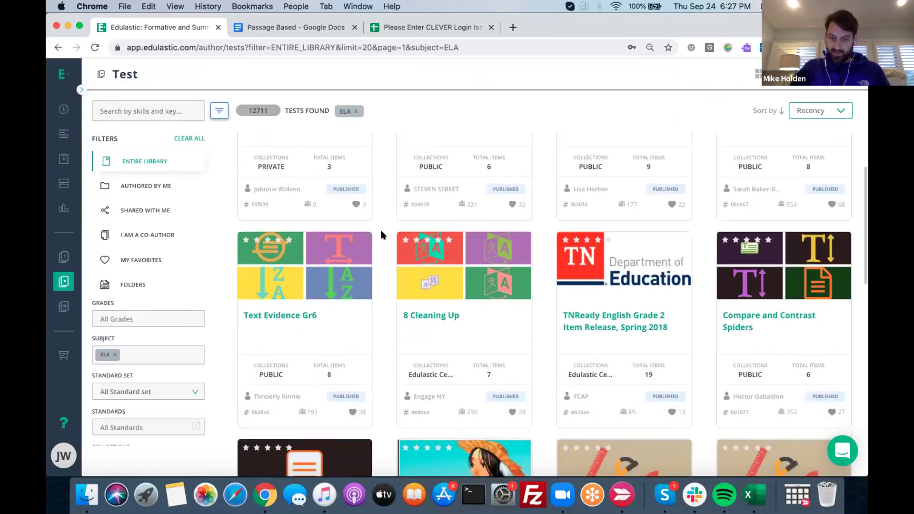
scroll(381, 234, down, 2)
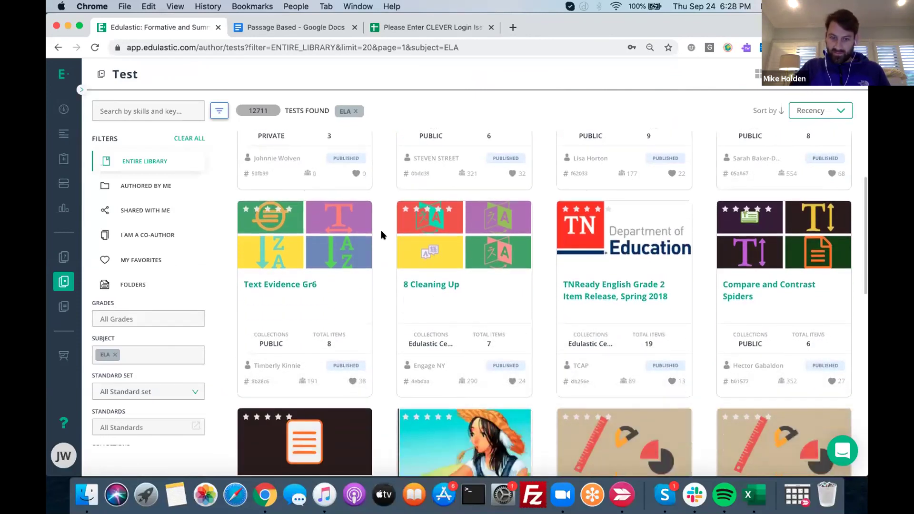
click(295, 286)
Inspect 'Text Evidence Gr6' items and settings, then reopen its card and clone it
click(507, 180)
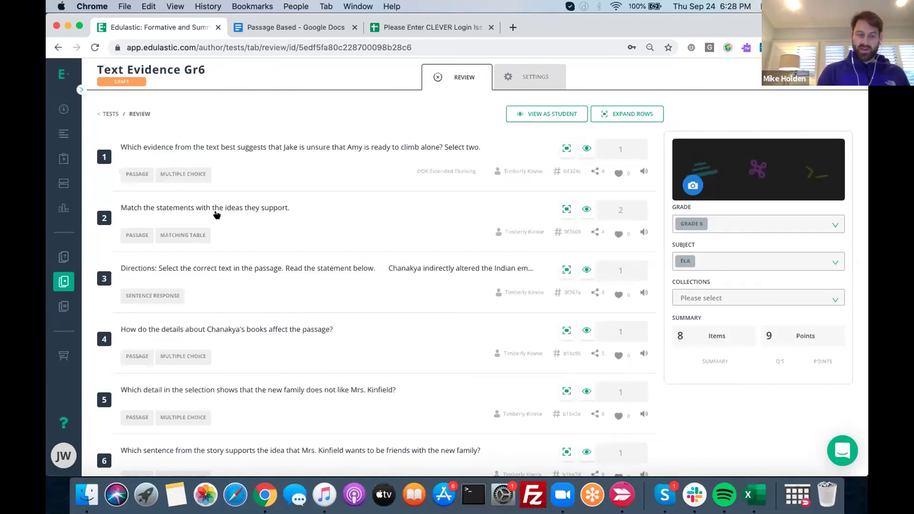
click(526, 77)
click(469, 76)
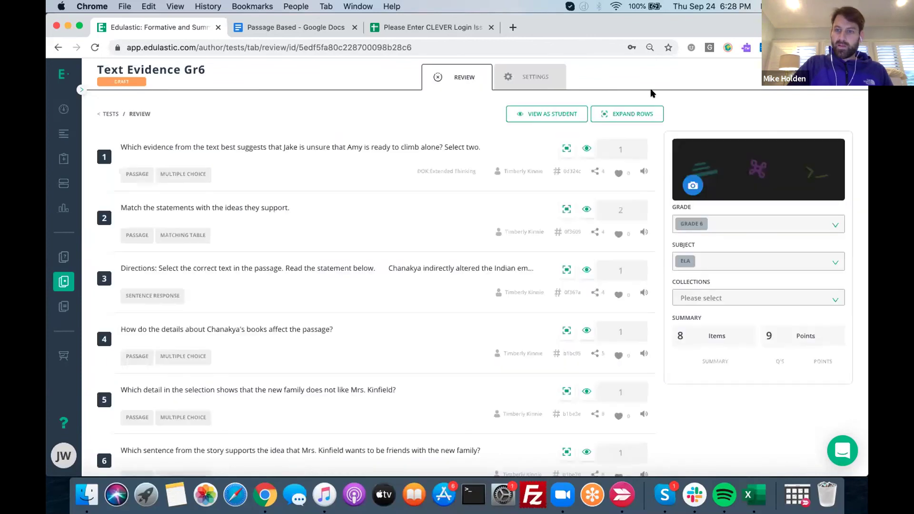
click(63, 281)
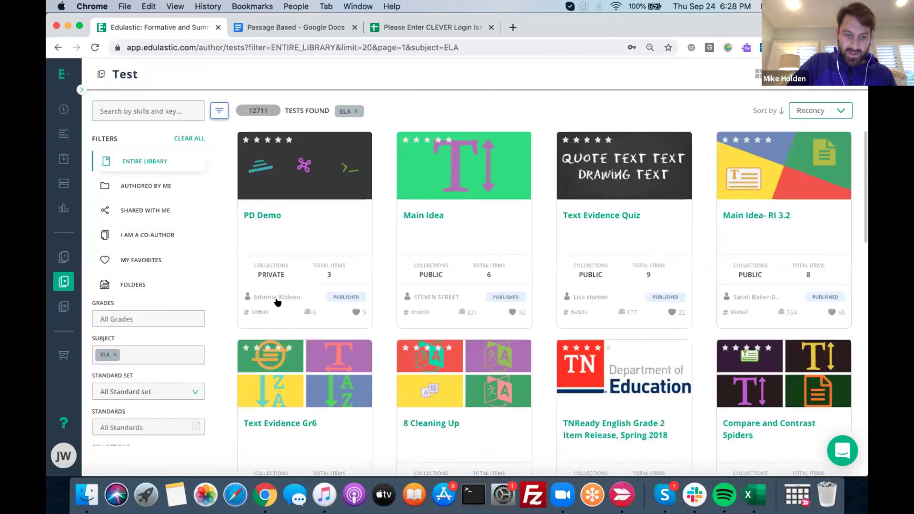
scroll(379, 317, down, 5)
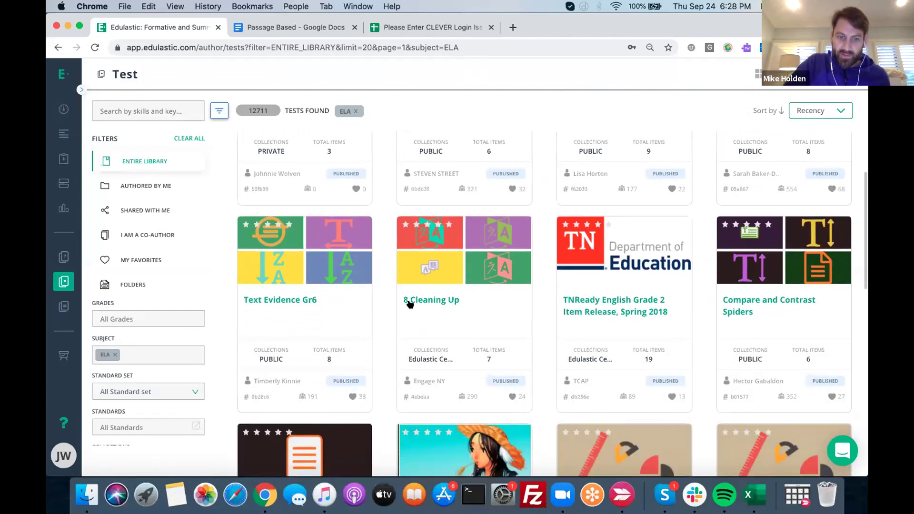
click(281, 300)
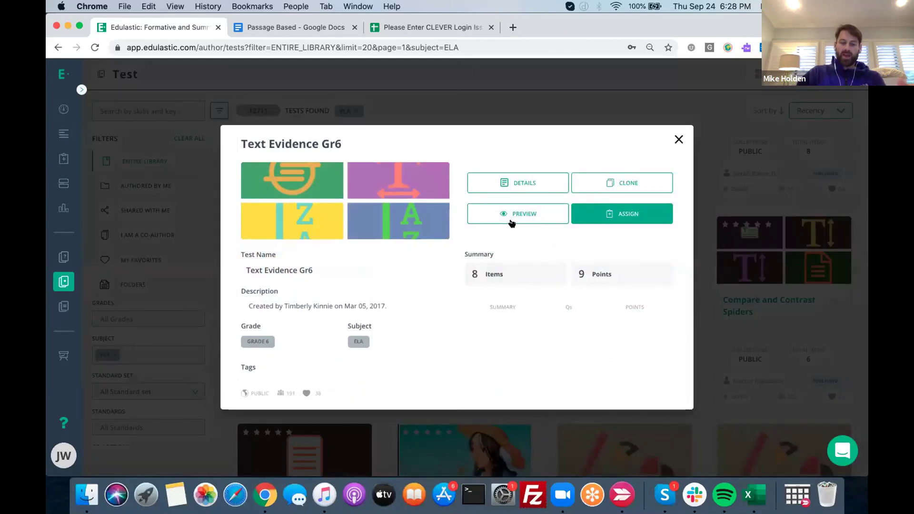
click(617, 184)
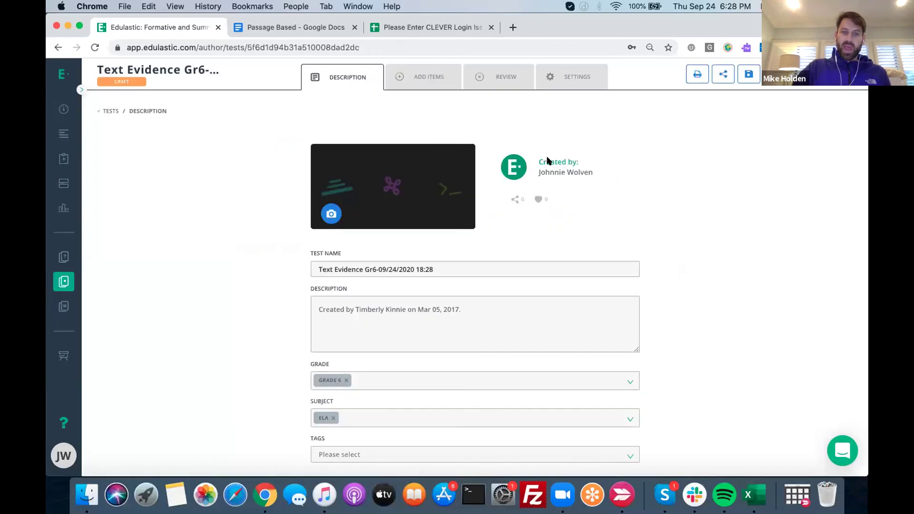
Prefix the cloned test's name with '****' and view its eight-item review list
click(436, 268)
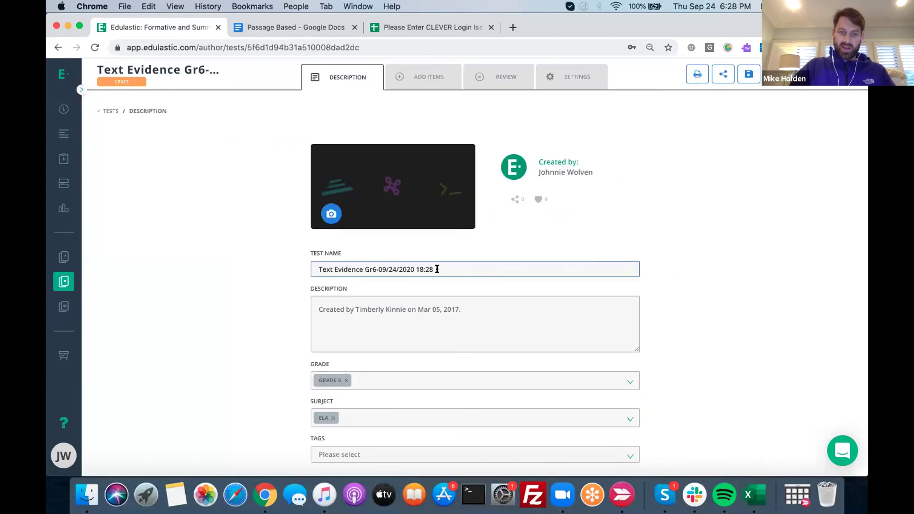
click(317, 269)
text(****)
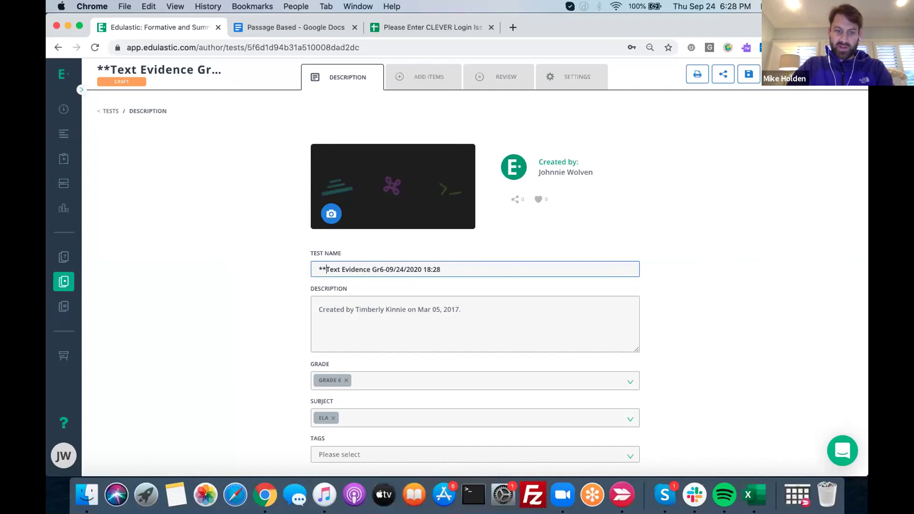
click(499, 76)
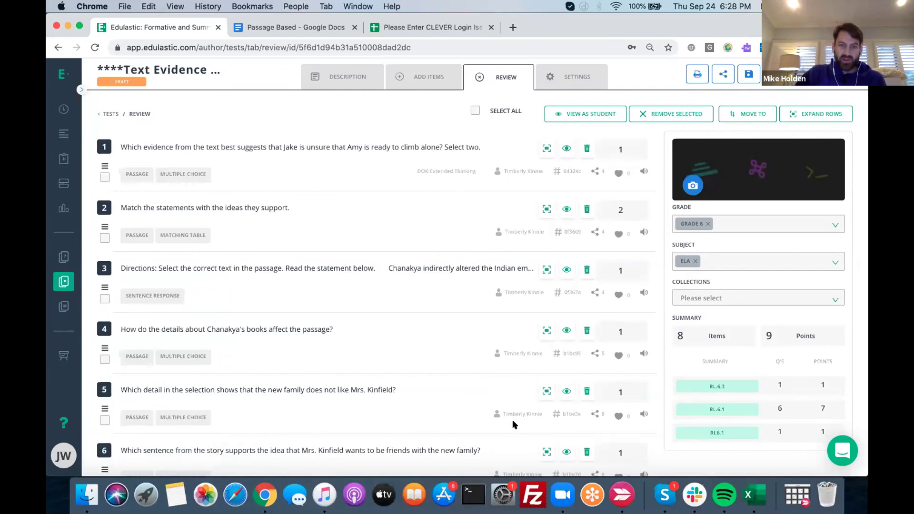
From question 1's preview, clone the Complete Passage, adding its five items to the test
click(281, 151)
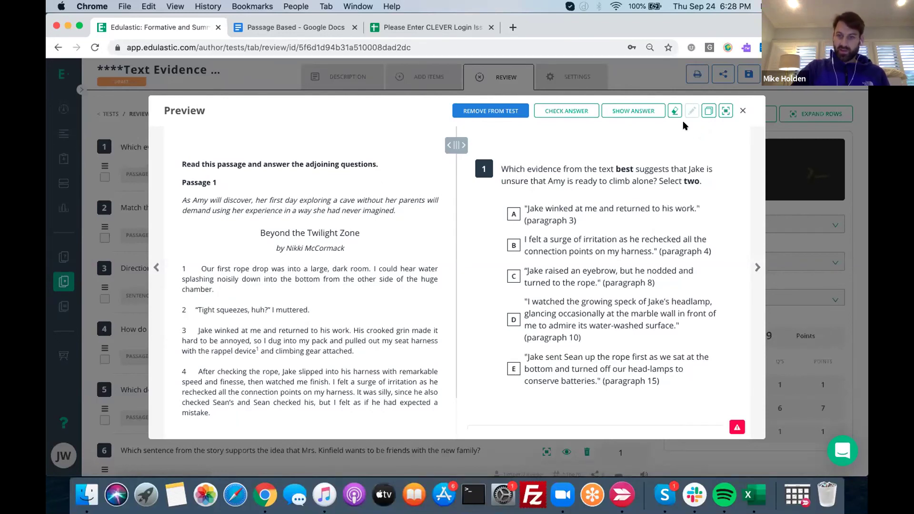
click(709, 111)
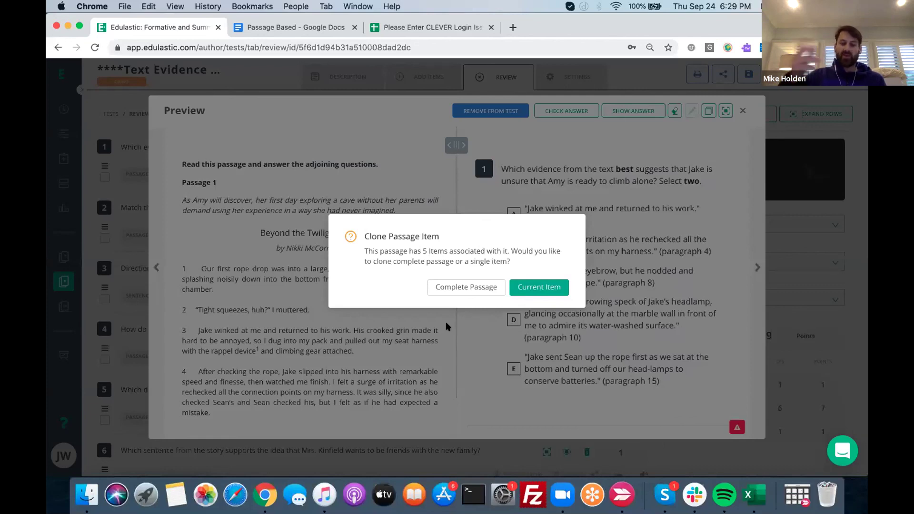
click(455, 286)
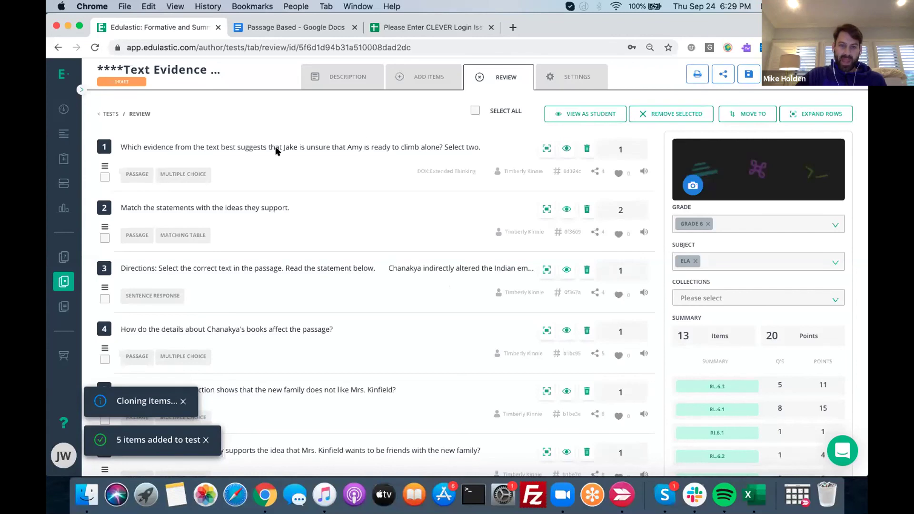
Delete five original questions, leaving 8 items worth 14 points, and preview item 4's essay
scroll(284, 113, down, 5)
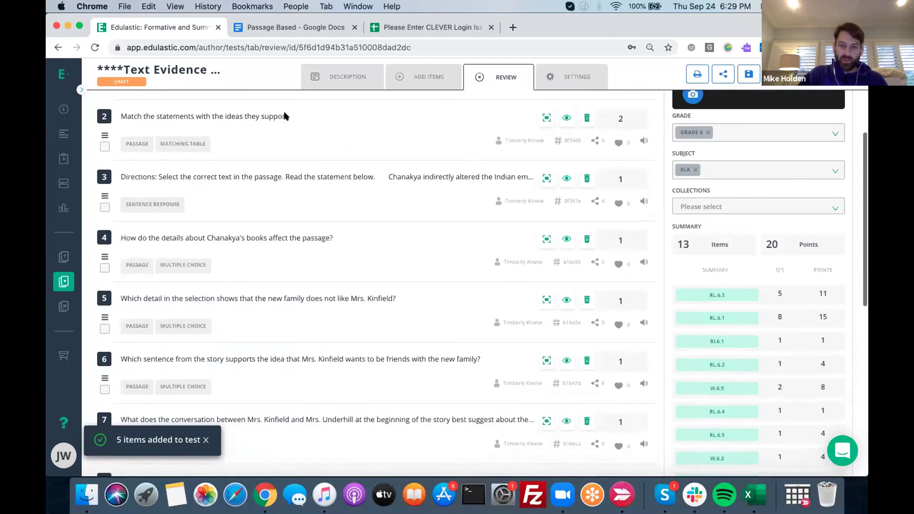
scroll(285, 116, down, 3)
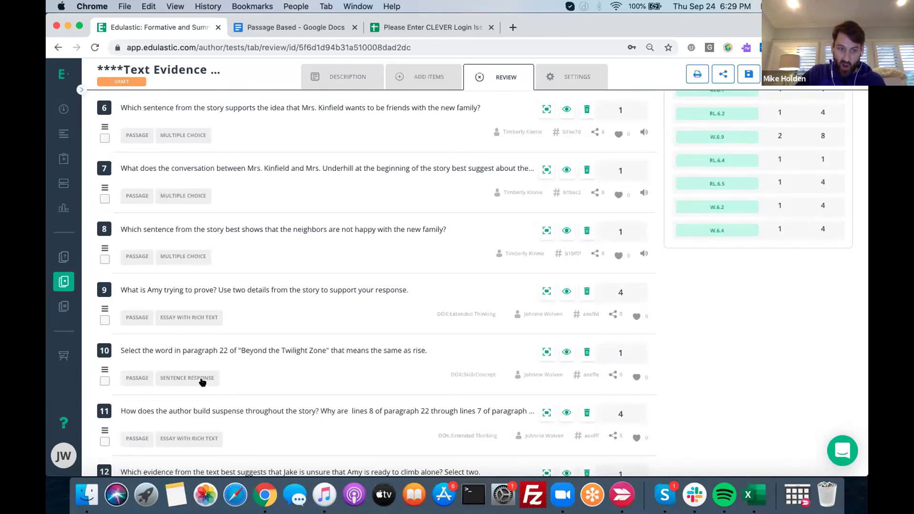
scroll(229, 358, up, 4)
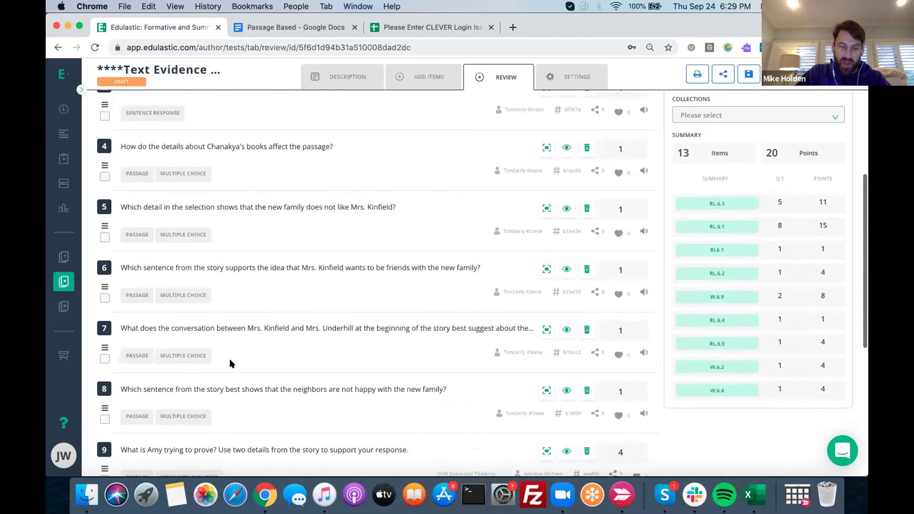
scroll(230, 363, up, 4)
click(586, 151)
click(585, 149)
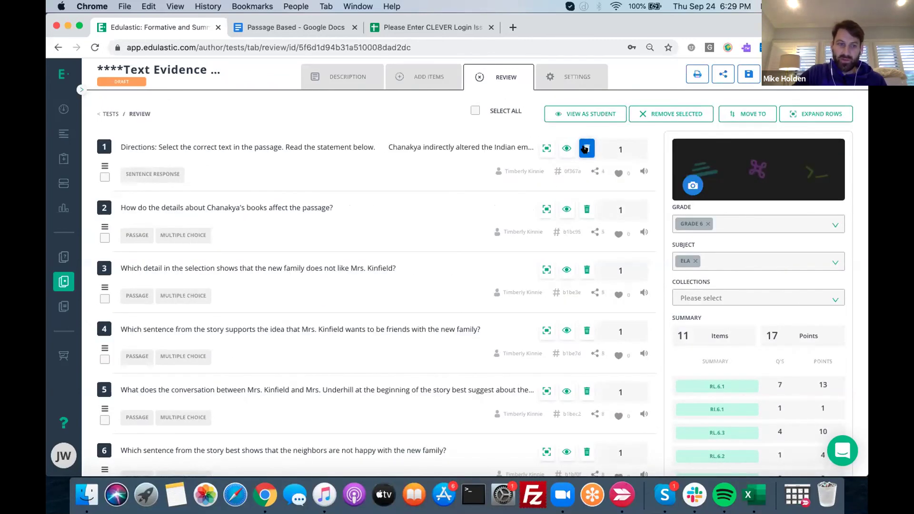
click(585, 149)
click(585, 149)
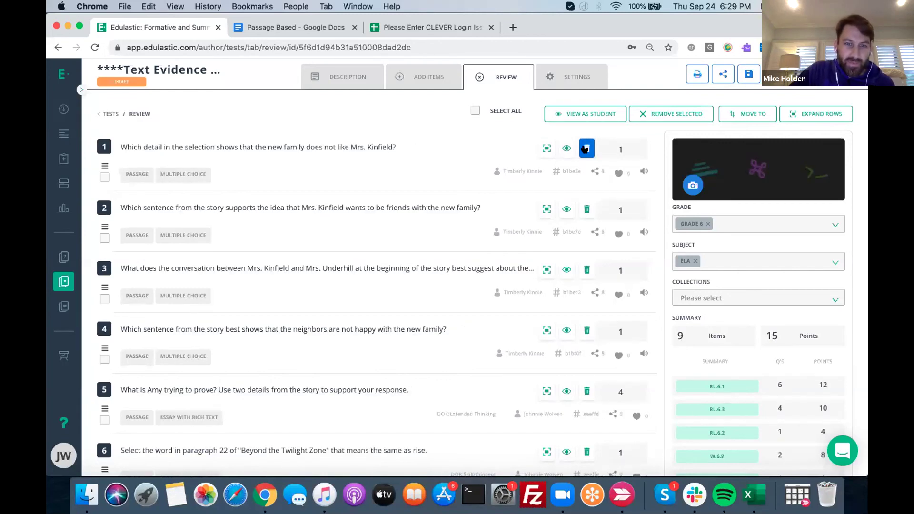
click(585, 149)
scroll(320, 172, down, 5)
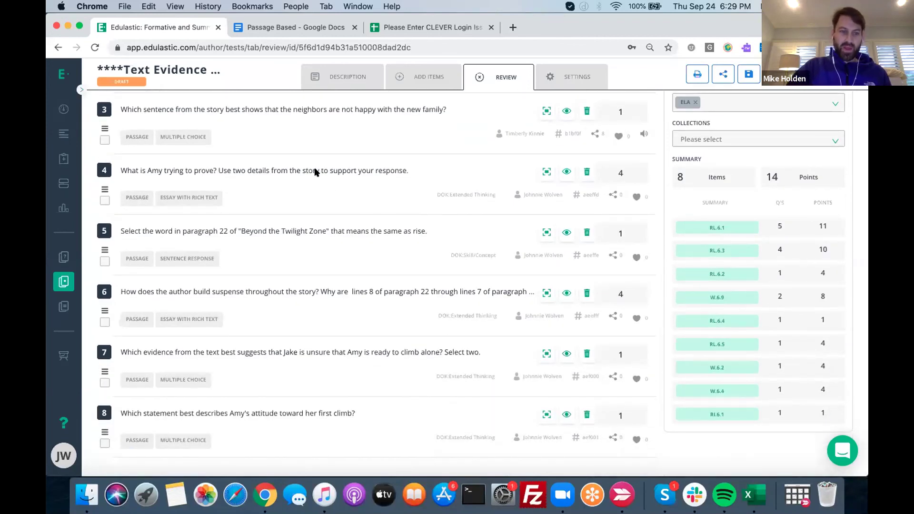
click(226, 170)
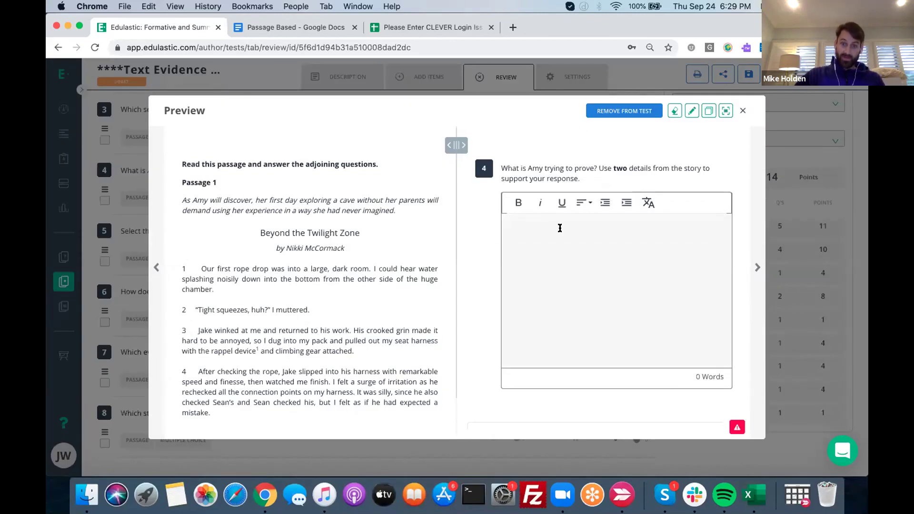
Edit the cloned passage item, look over its questions 2 and 3, and save it
click(691, 110)
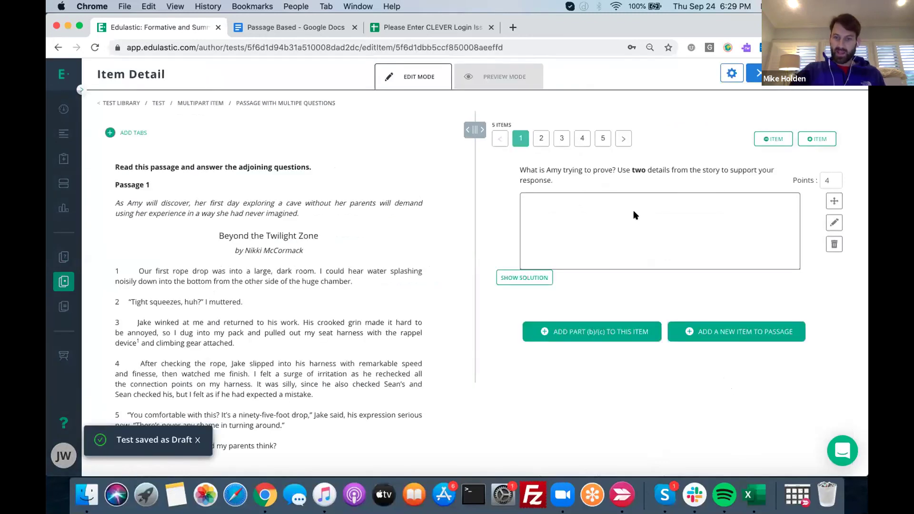
click(541, 138)
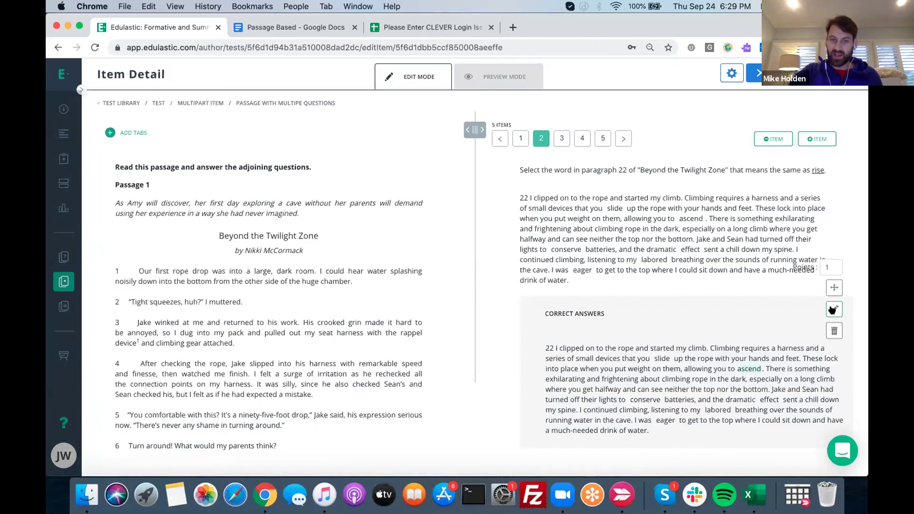
click(556, 138)
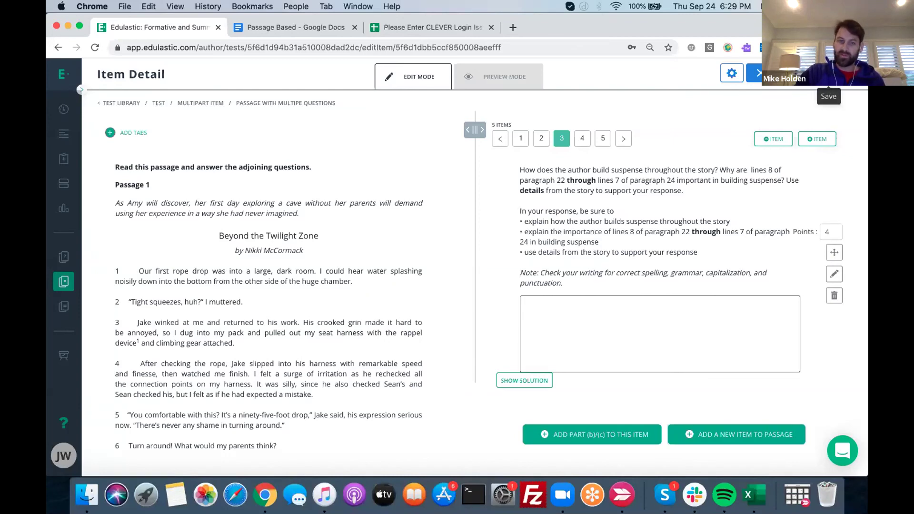
click(828, 74)
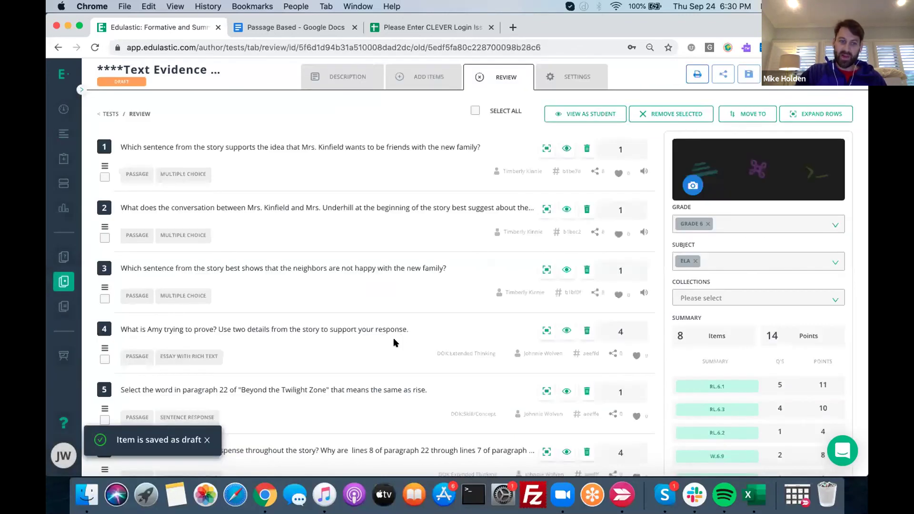
Delete the Amy's-attitude and suspense-building questions, leaving six items, then preview item 1
triple_click(370, 357)
scroll(371, 374, down, 5)
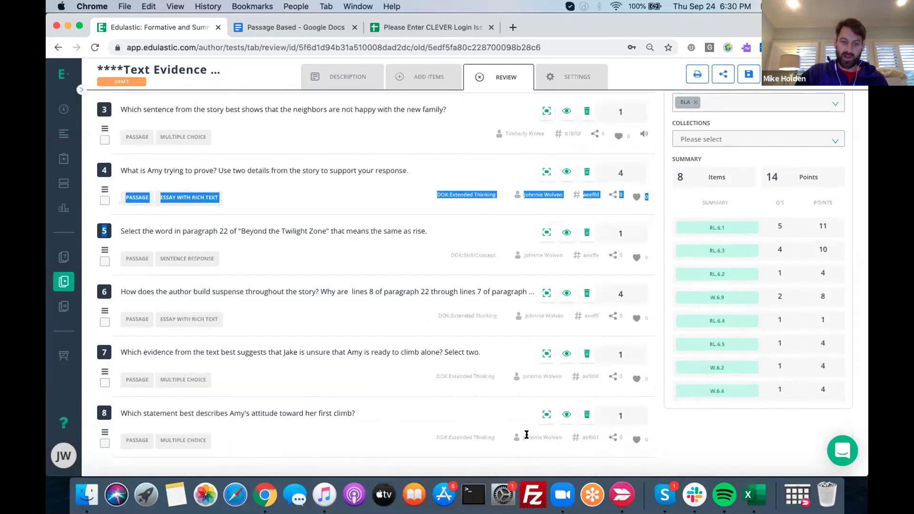
click(586, 415)
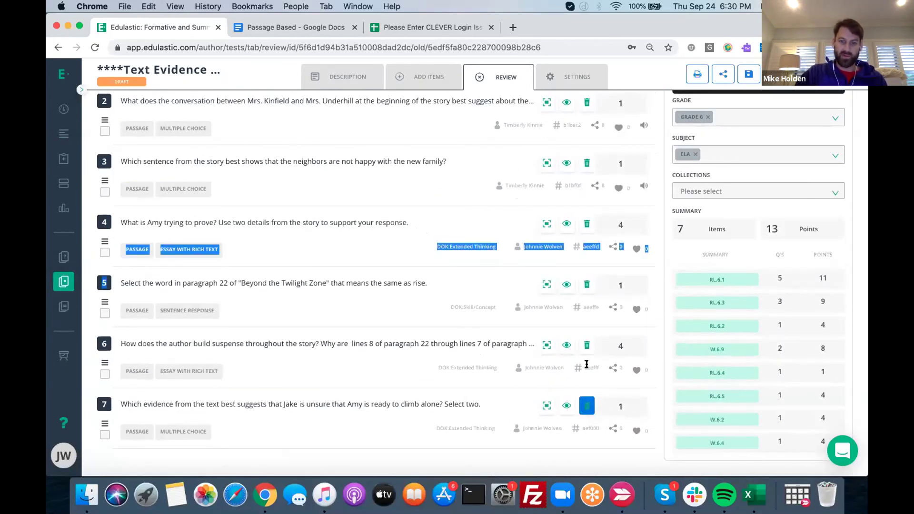
click(586, 346)
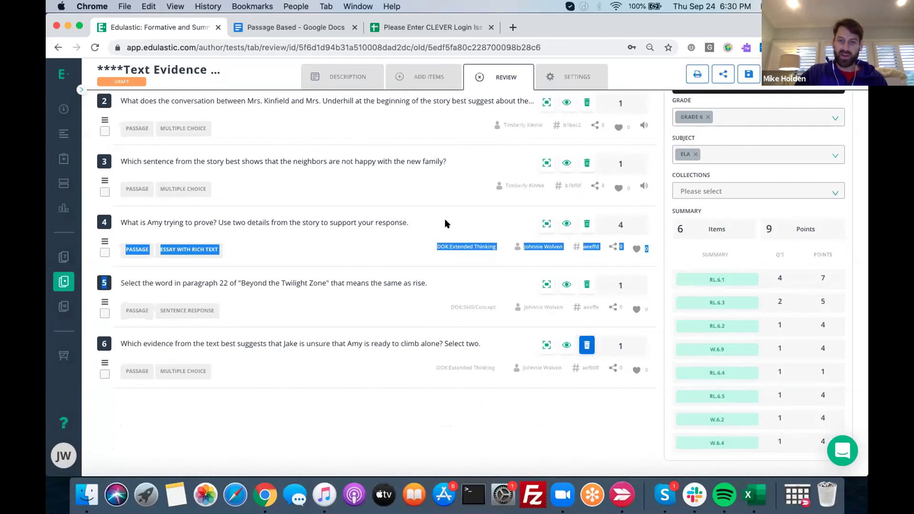
scroll(428, 217, up, 3)
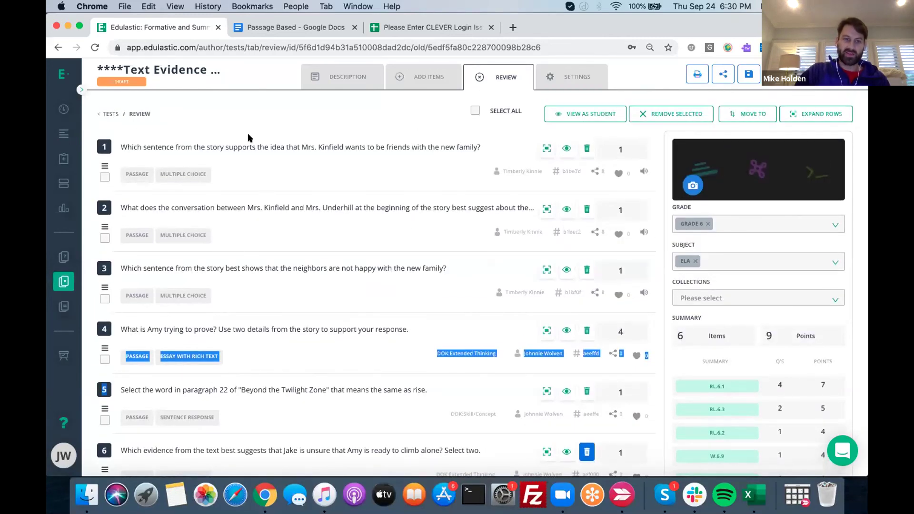
click(246, 141)
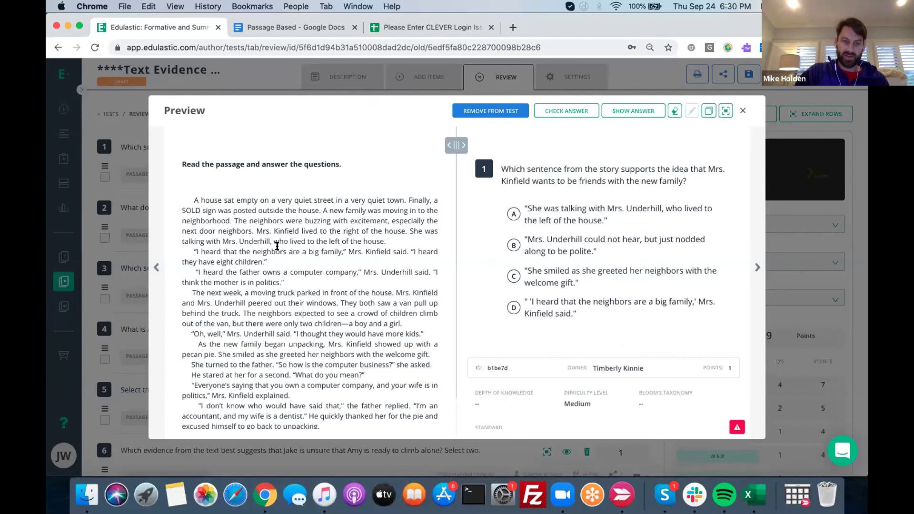
Step through preview questions 2 to 6, then close the preview
click(756, 269)
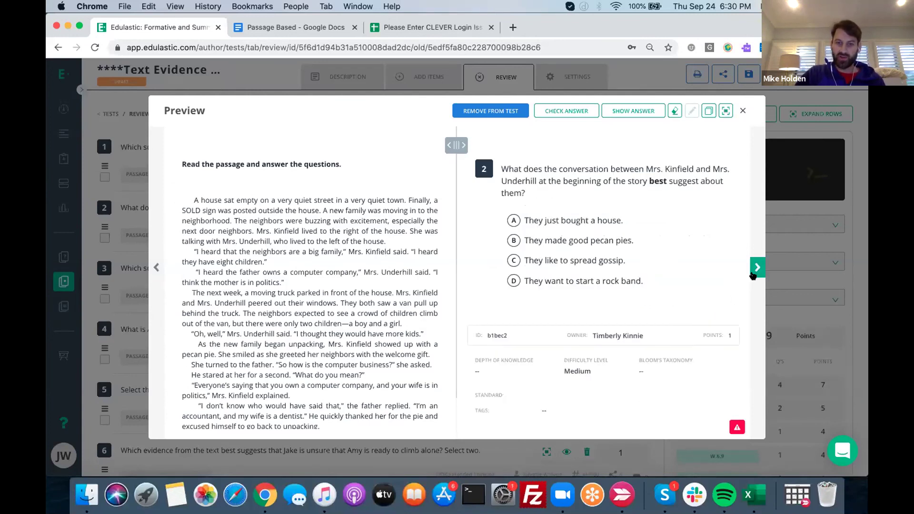
click(756, 269)
click(755, 270)
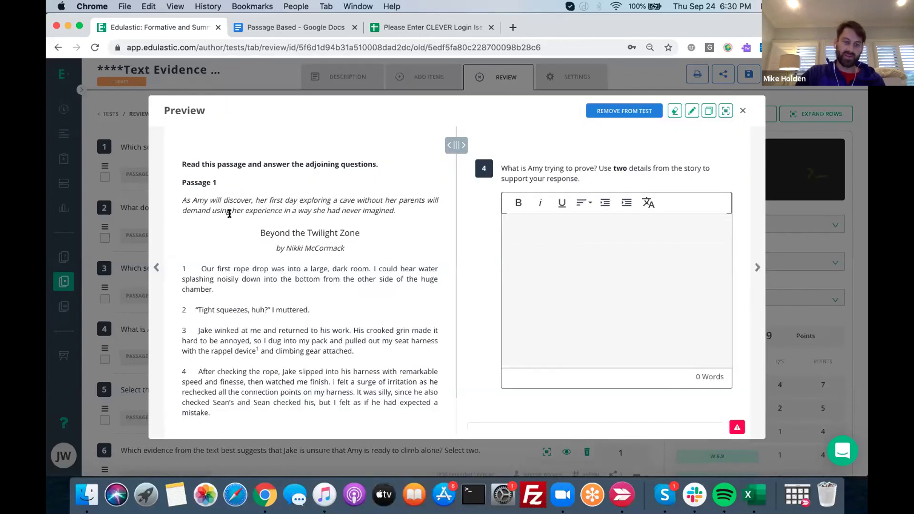
click(752, 269)
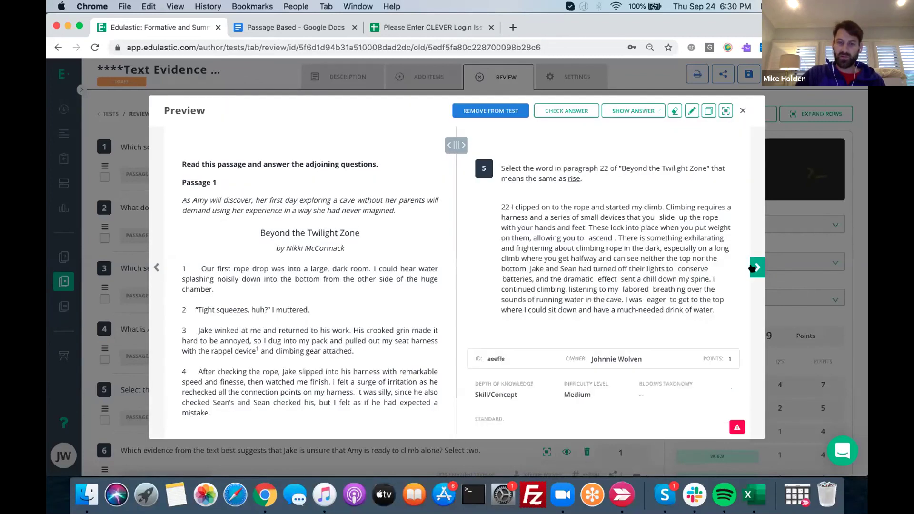
click(752, 269)
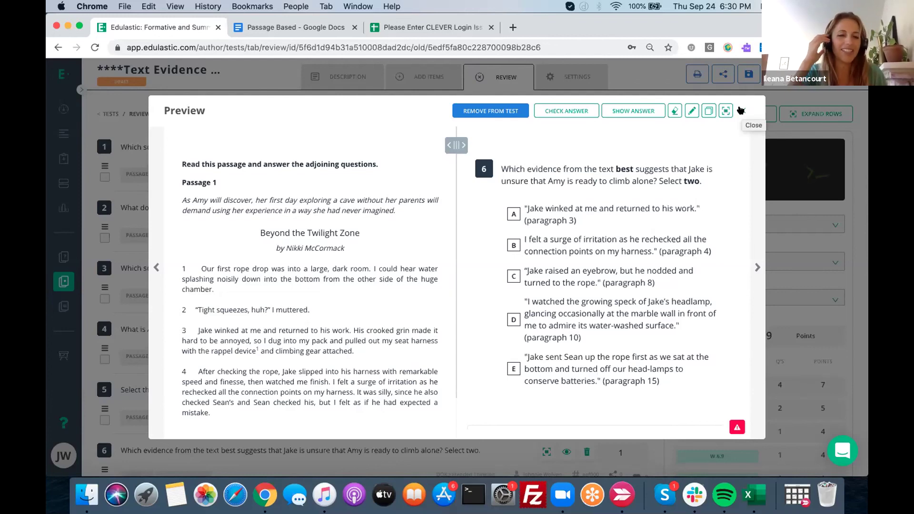
click(741, 110)
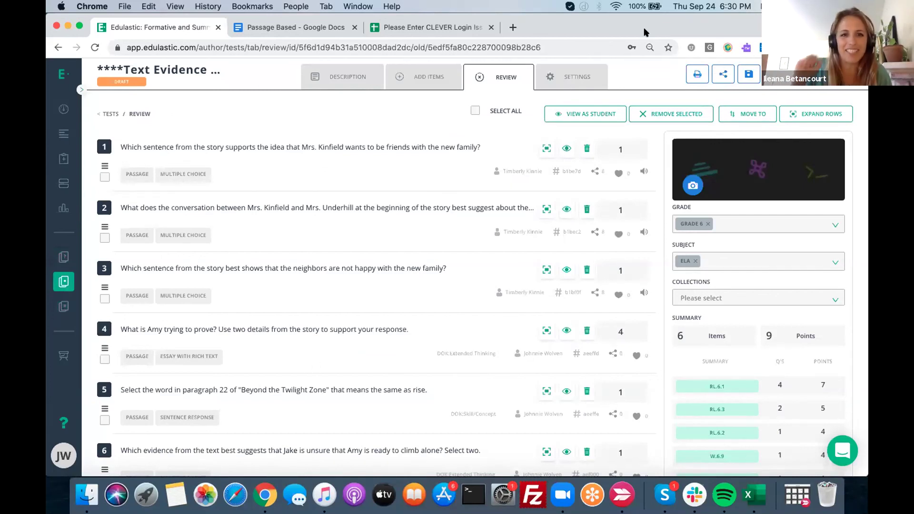
Save the six-item, 9-point test as a draft
click(748, 75)
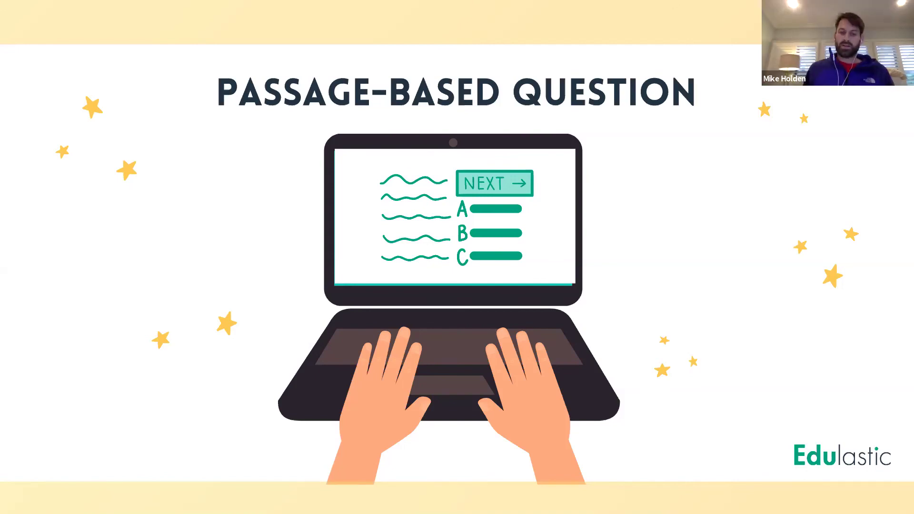
Advance the slides past the Edulastic logo slide to slide 7, 'Uplevel Your Skills on Edulastic'
click(842, 303)
click(843, 304)
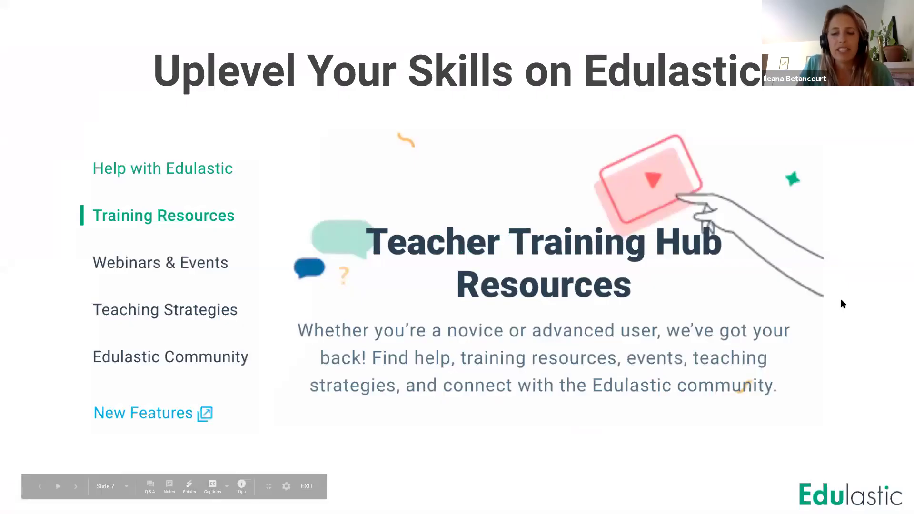